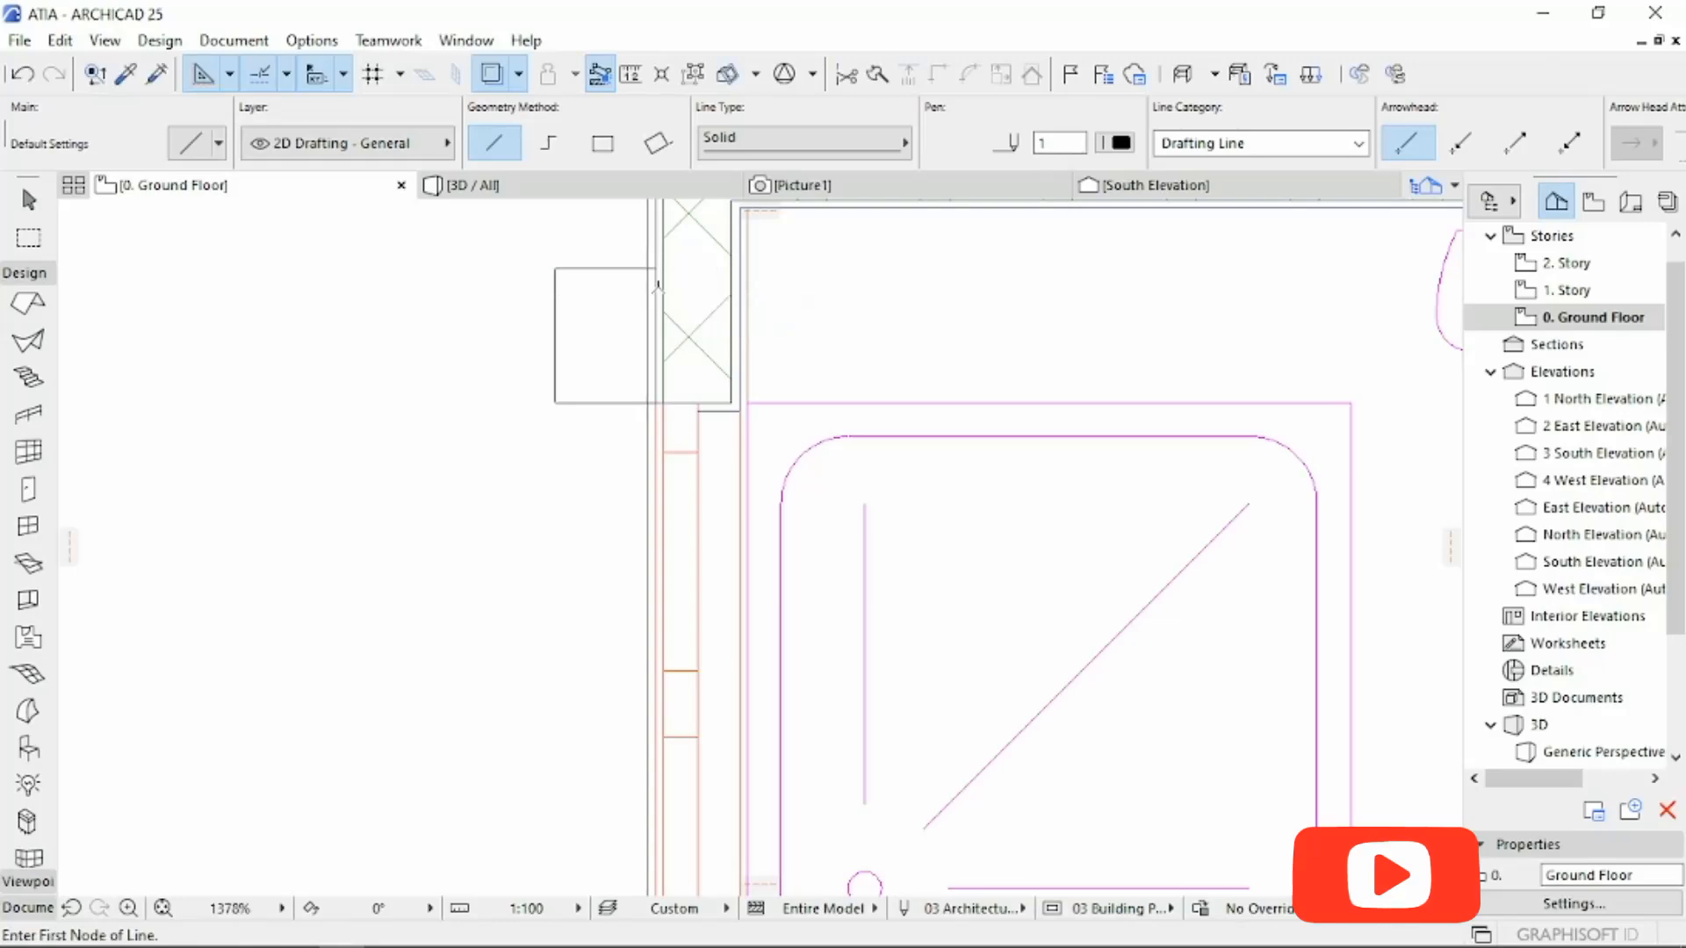
Step: Draw a vertical line along the outer wall finish to close the rectangle attached to the wall
click(655, 267)
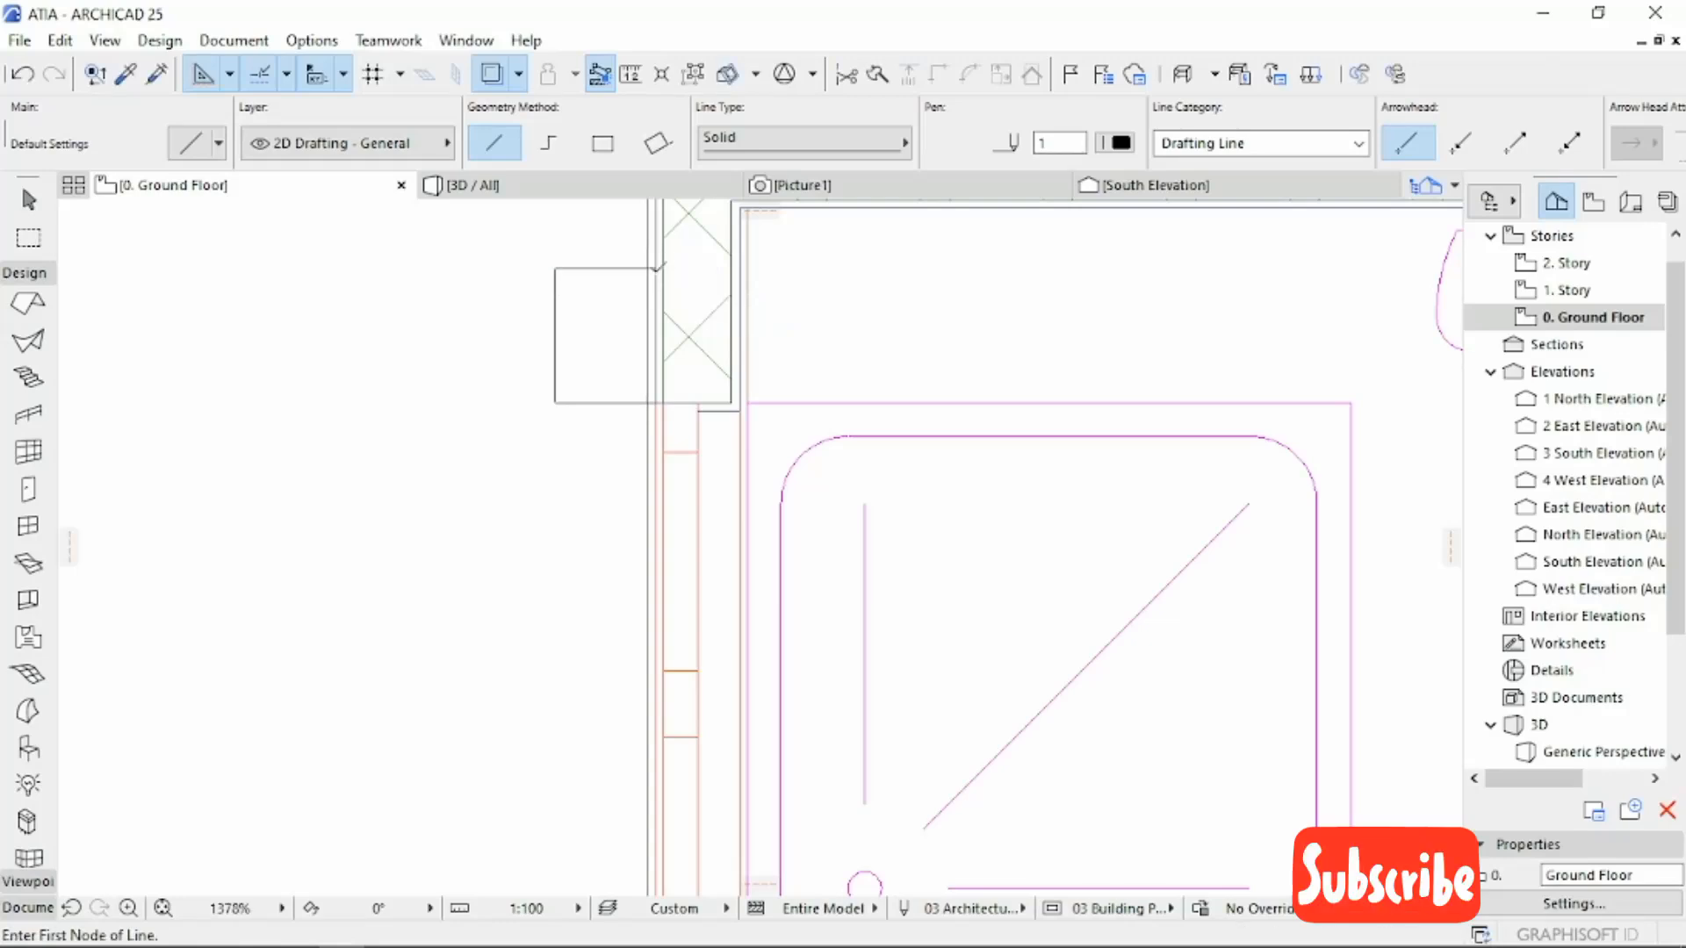
click(656, 402)
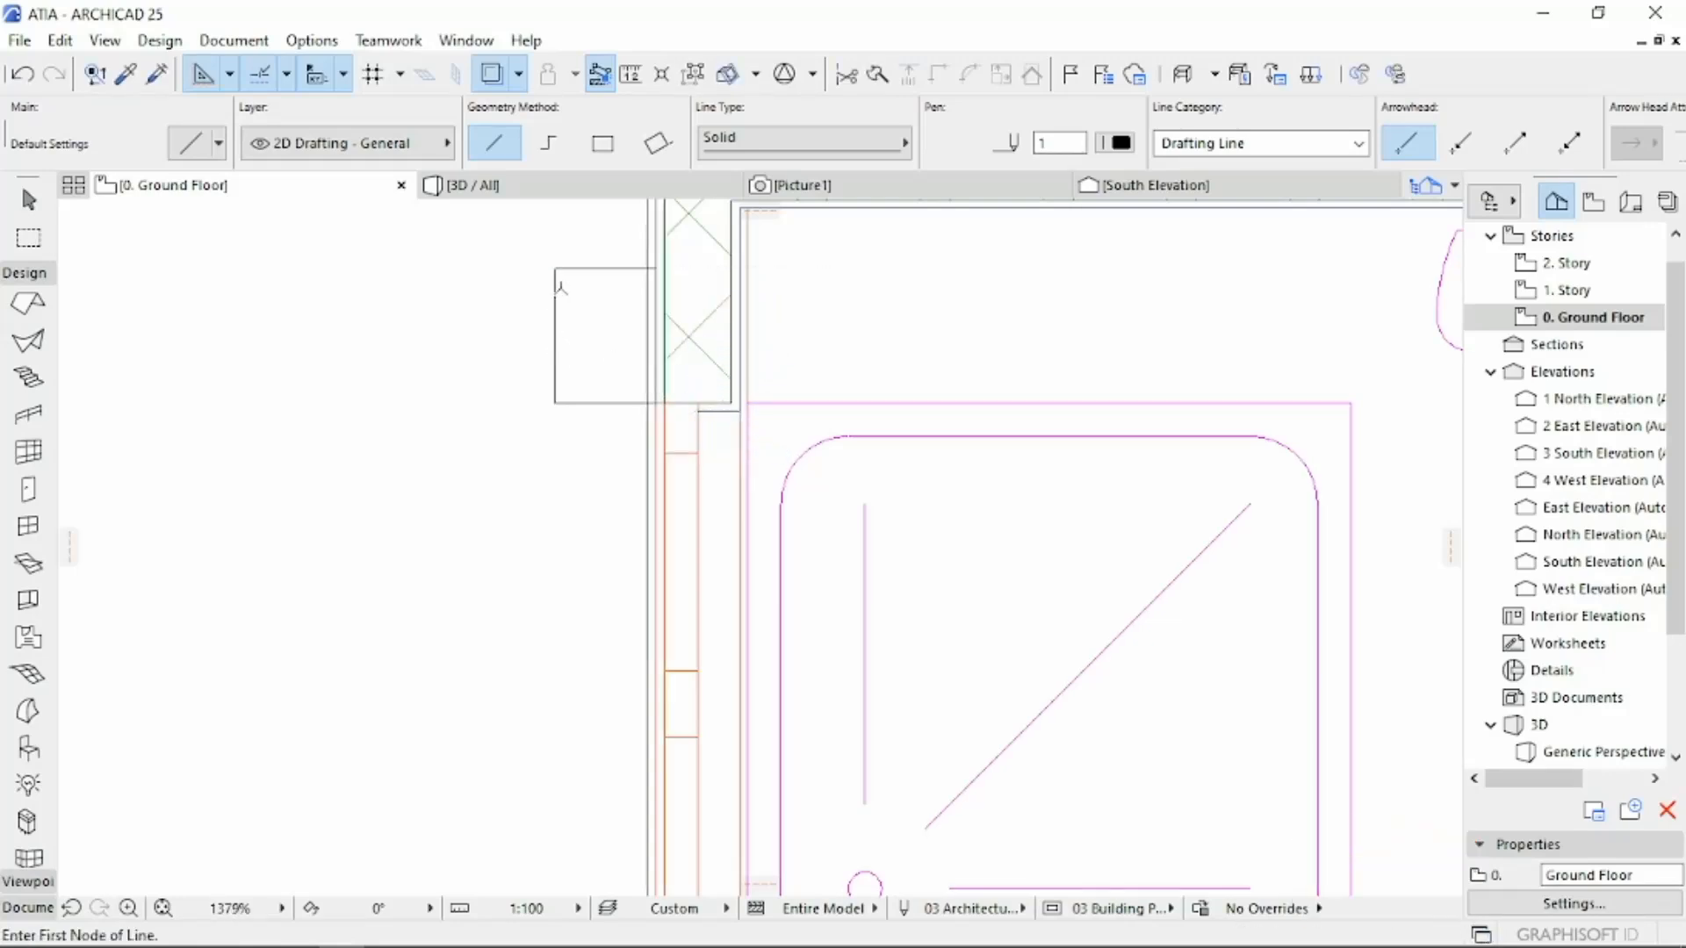
Step: Draw the first stair notch inside the rectangle: a horizontal line about 35 long from its outer edge, followed by a short vertical line downward
scroll(562, 289, up, 2)
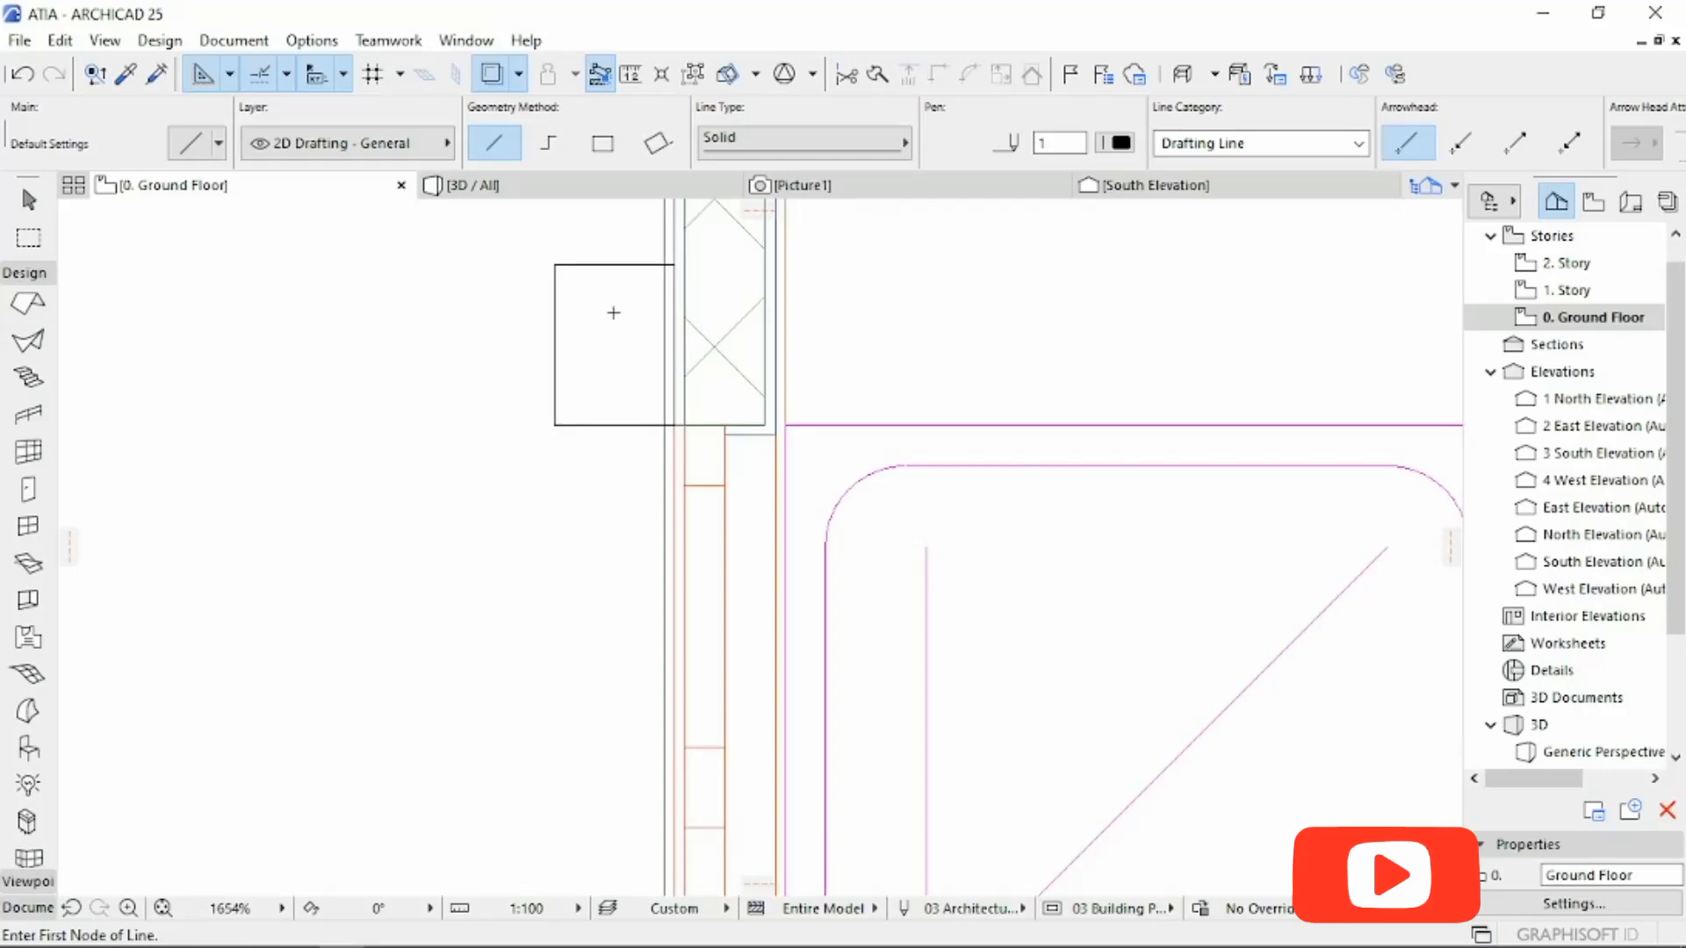
scroll(615, 309, up, 5)
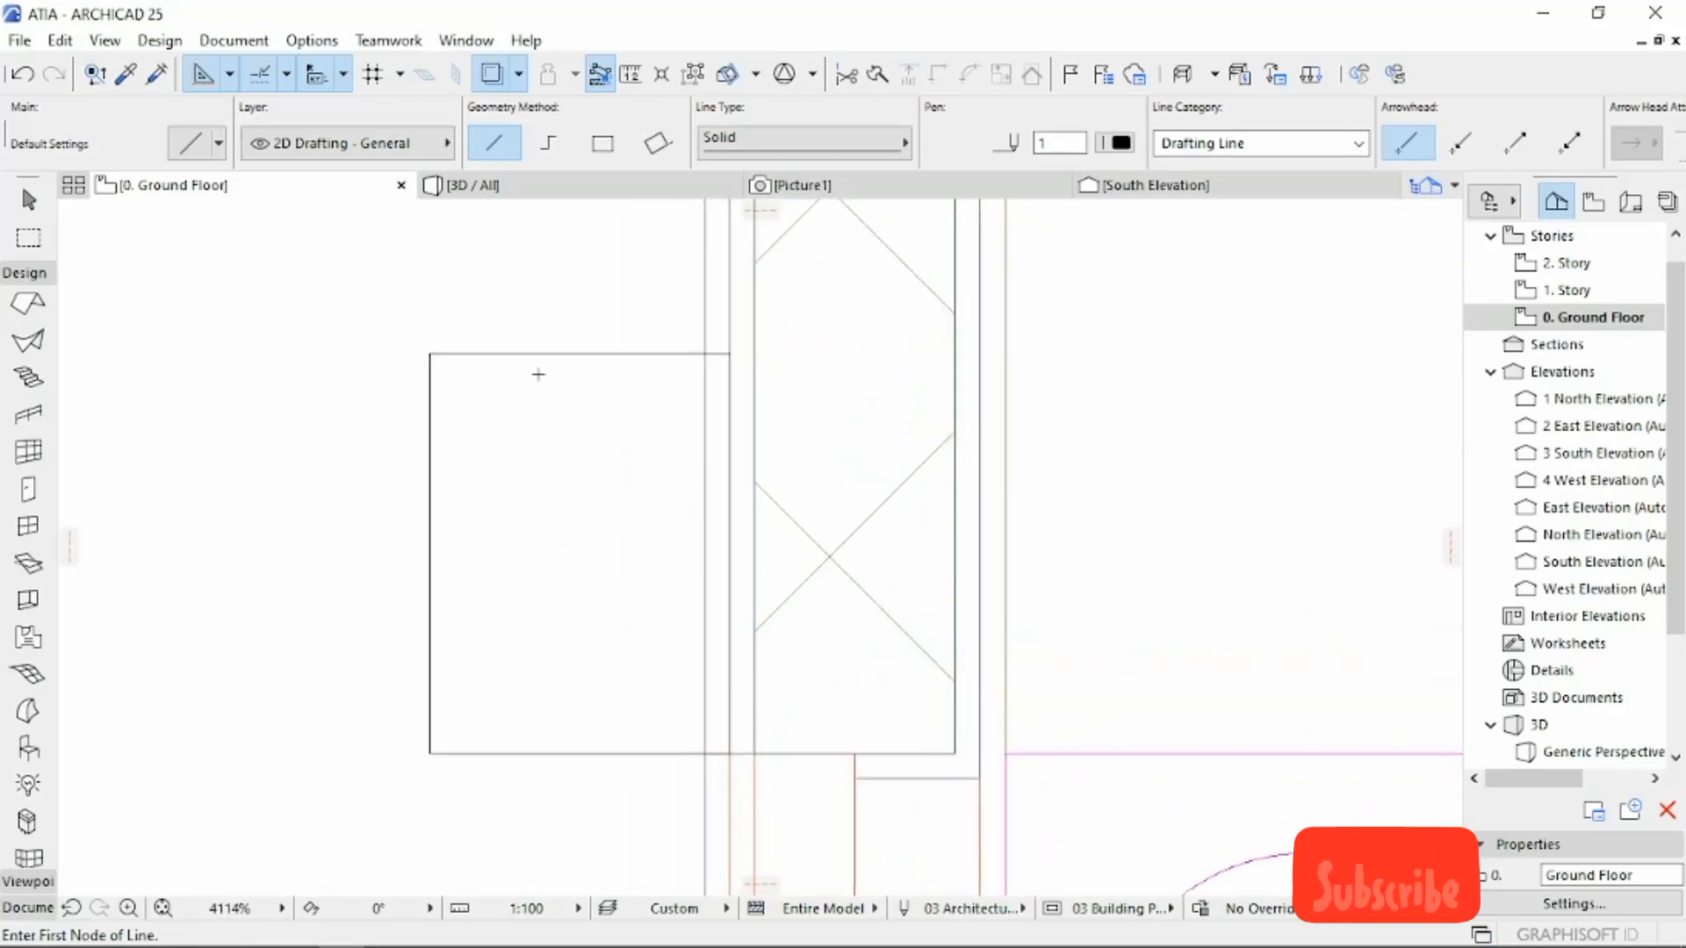
scroll(556, 471, down, 4)
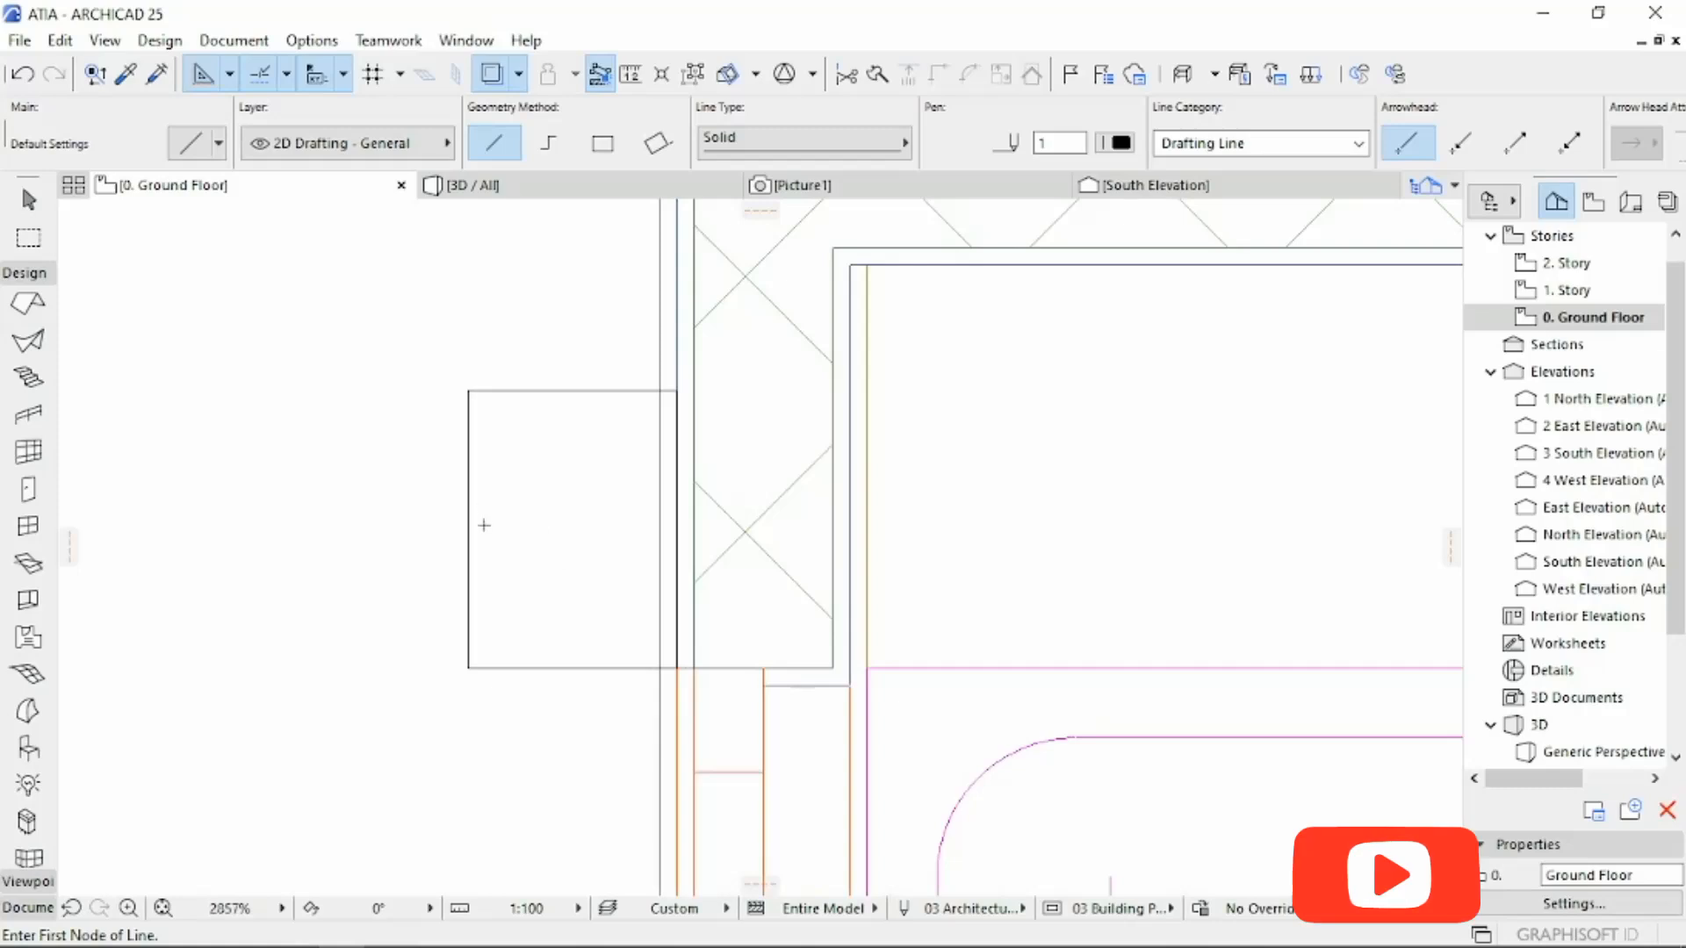
click(468, 462)
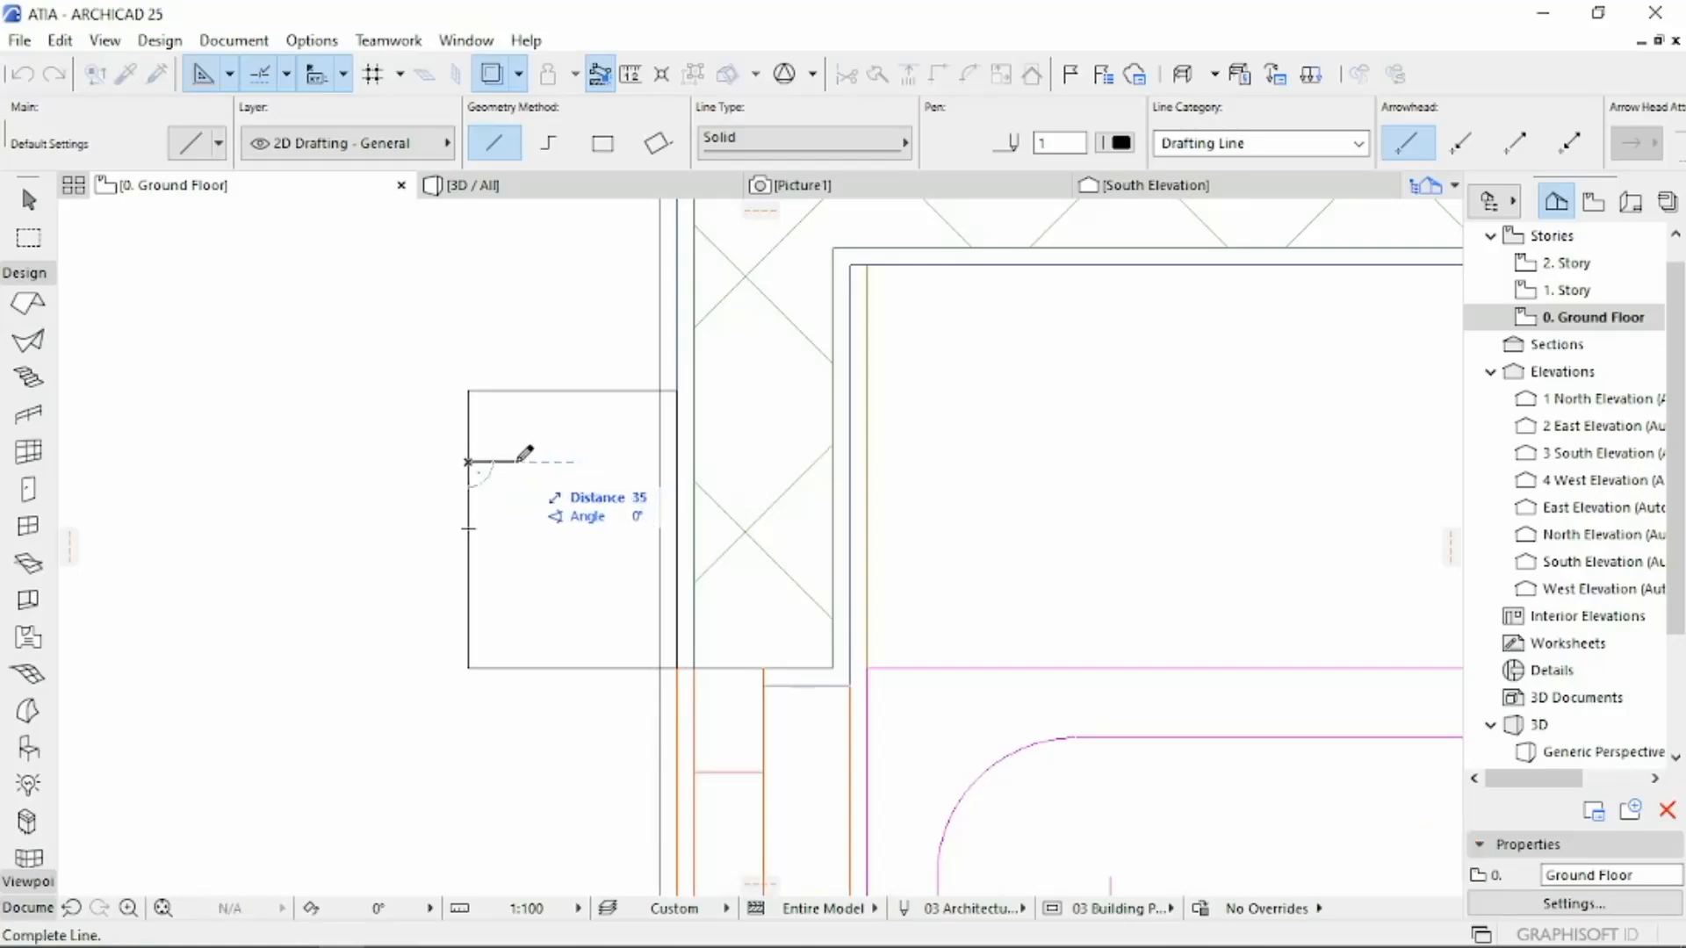
click(515, 462)
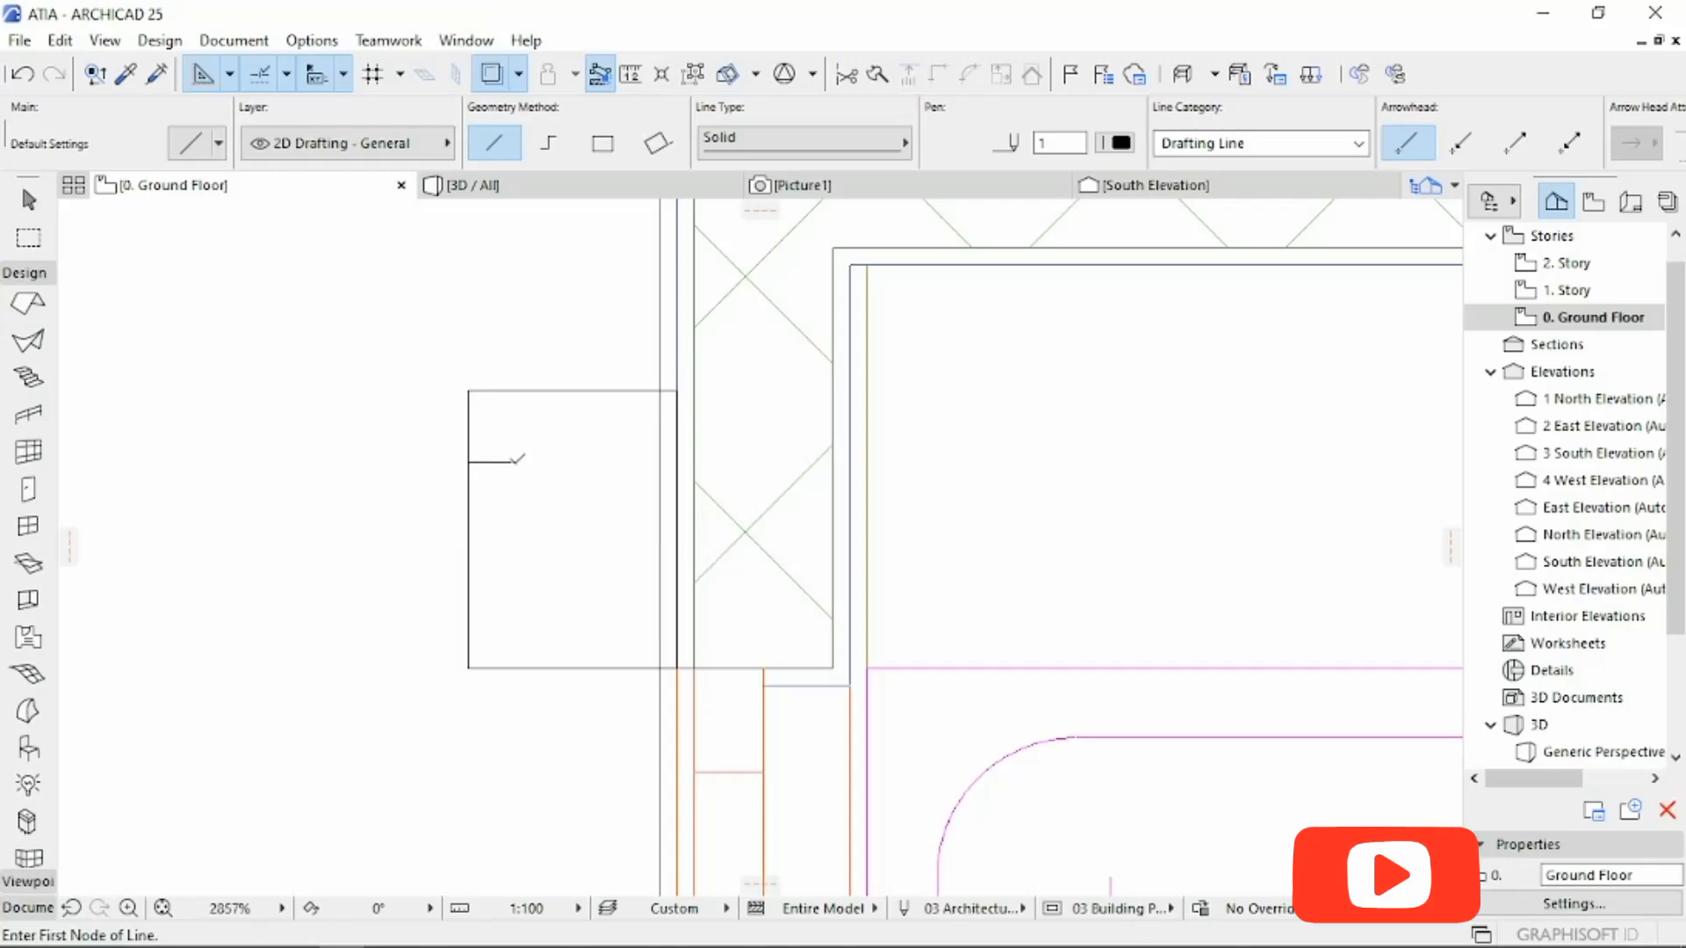
click(516, 461)
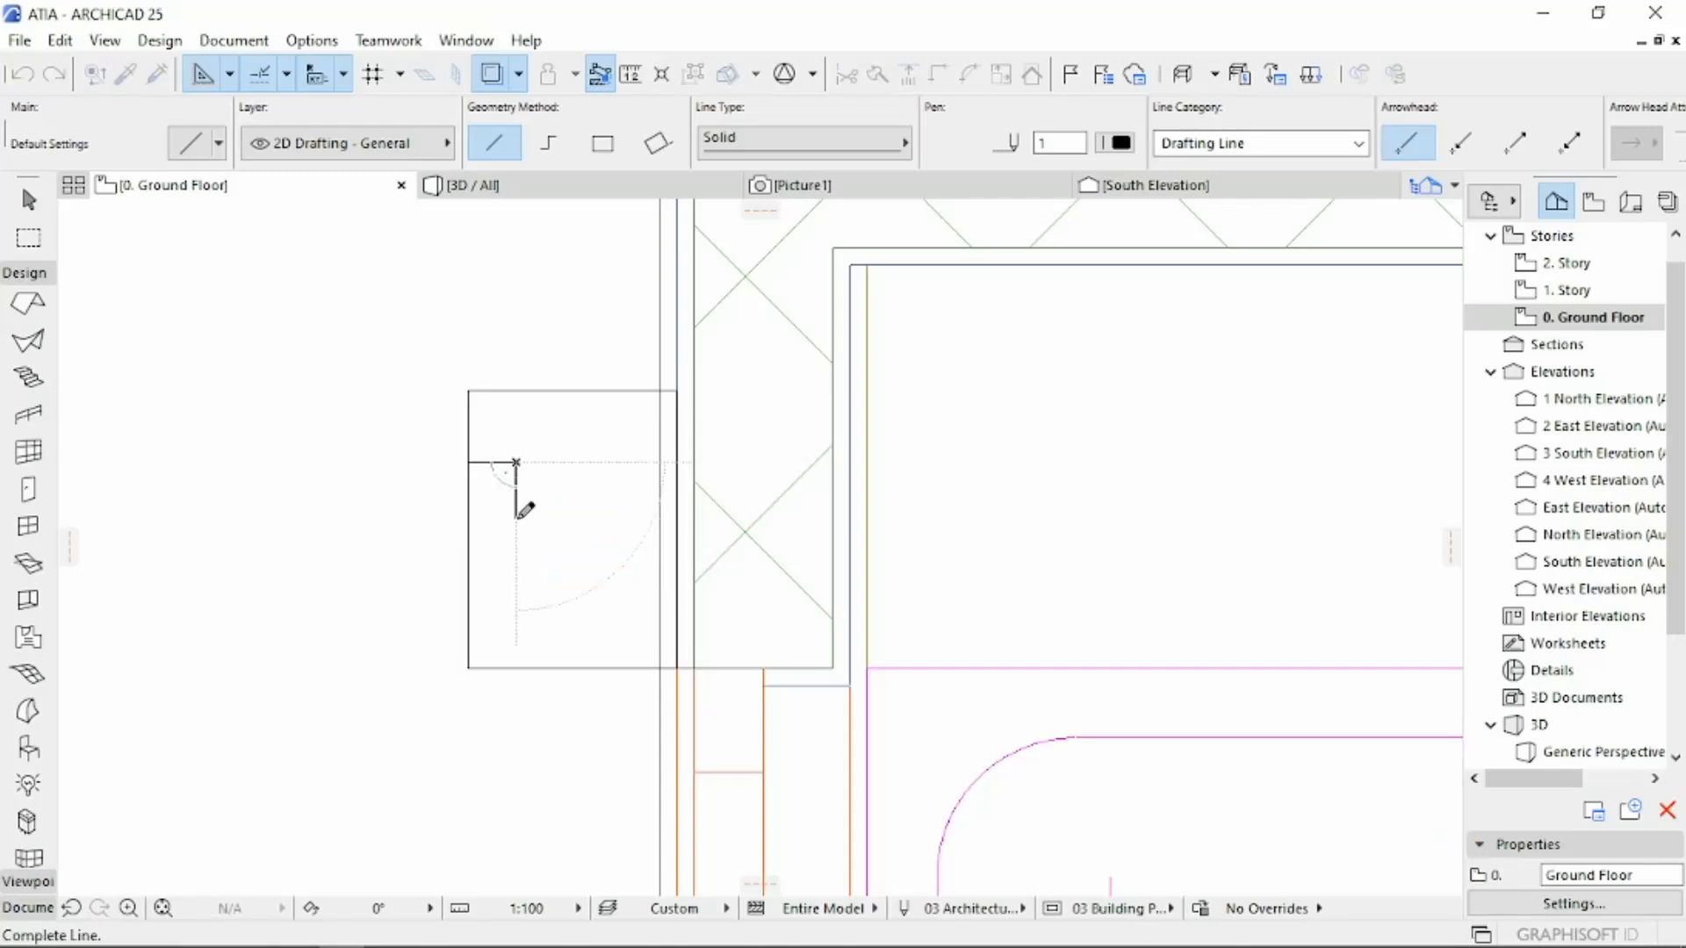
click(516, 517)
Step: Continue the stepped profile with a second short horizontal line toward the wall and a vertical line downward
click(515, 518)
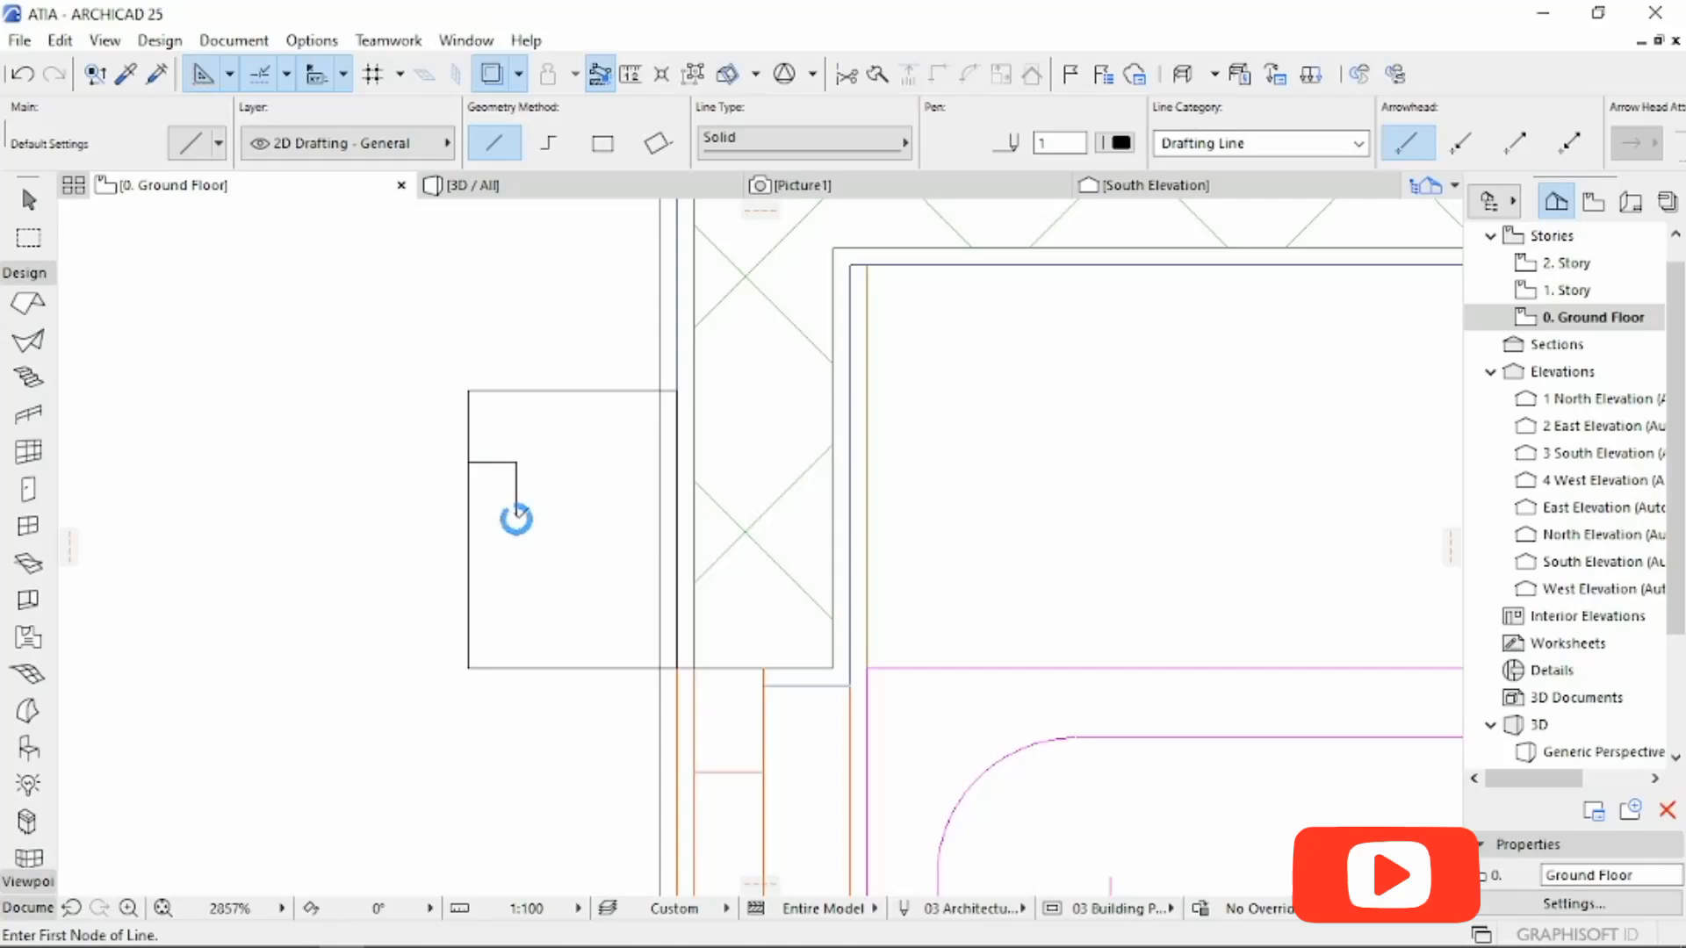
click(557, 518)
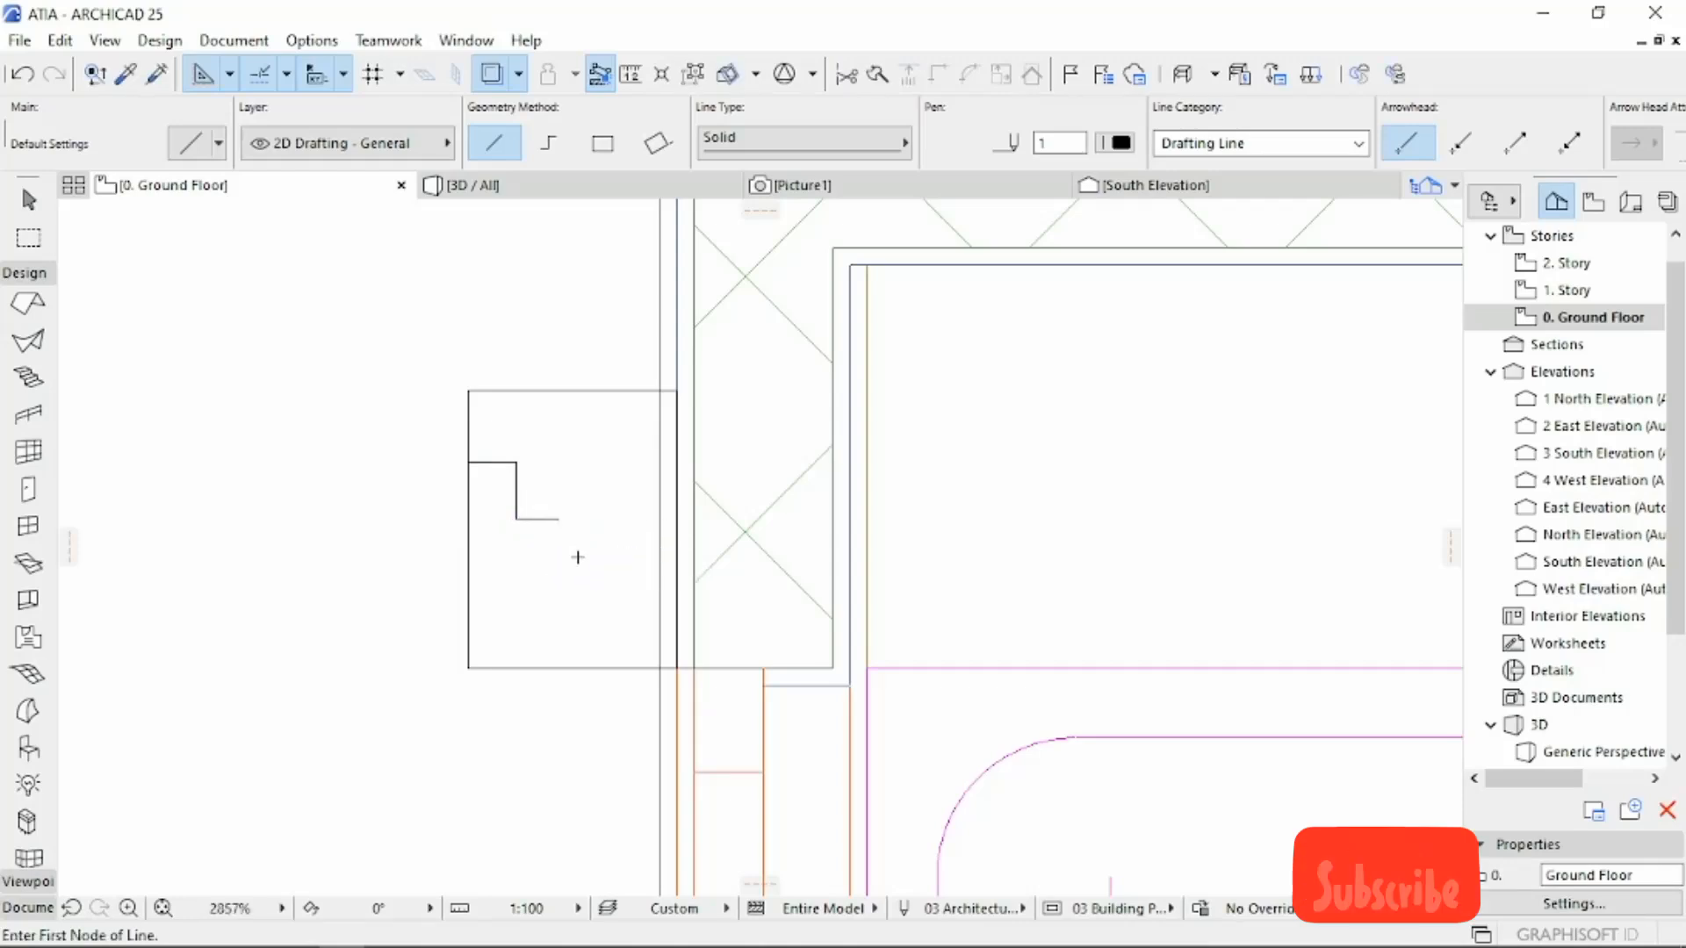
click(556, 518)
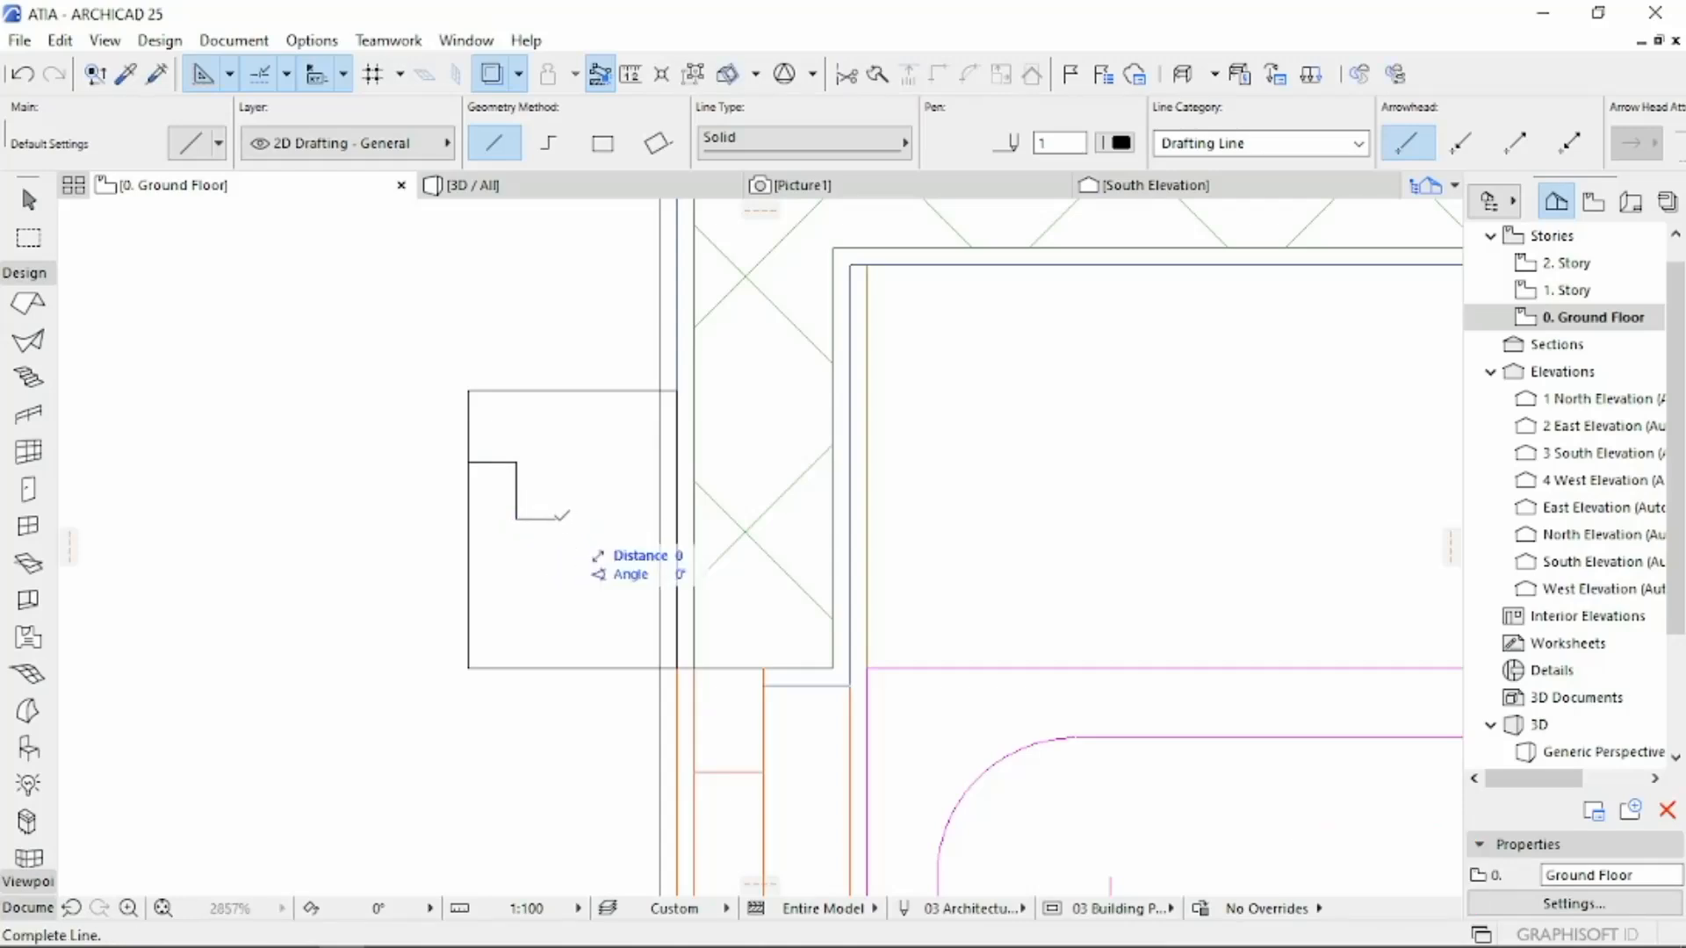
click(560, 575)
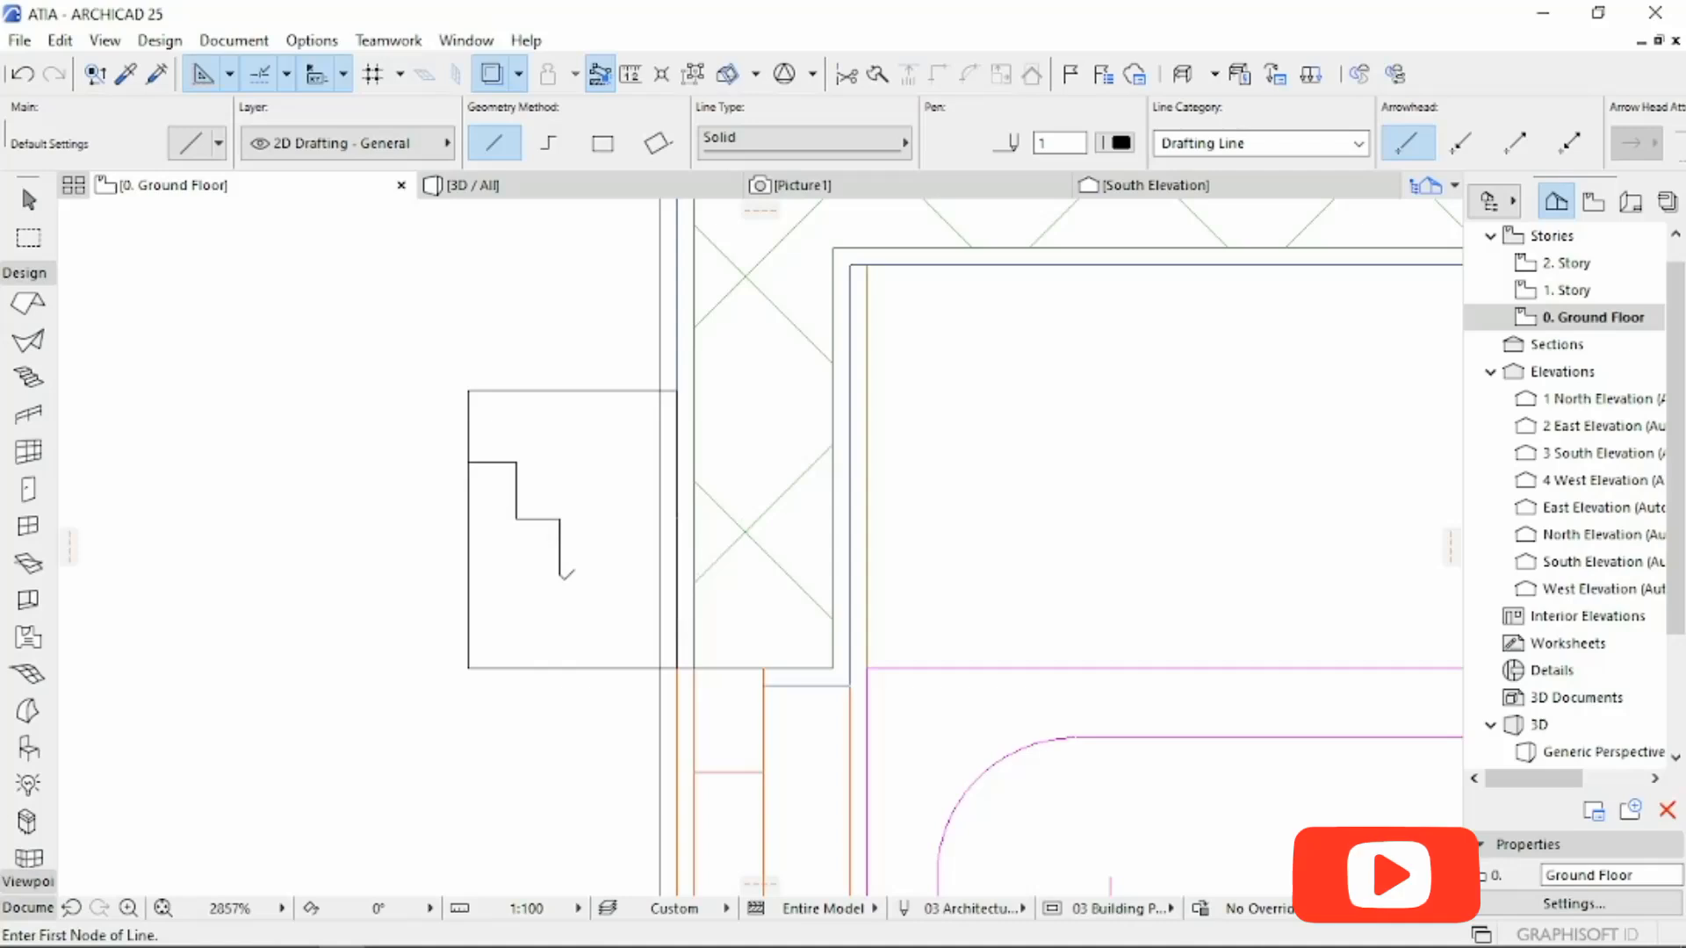
Step: Connect the steps diagonally to the rectangle's lower edge at the wall face and trim off the leftover outer lines
click(559, 577)
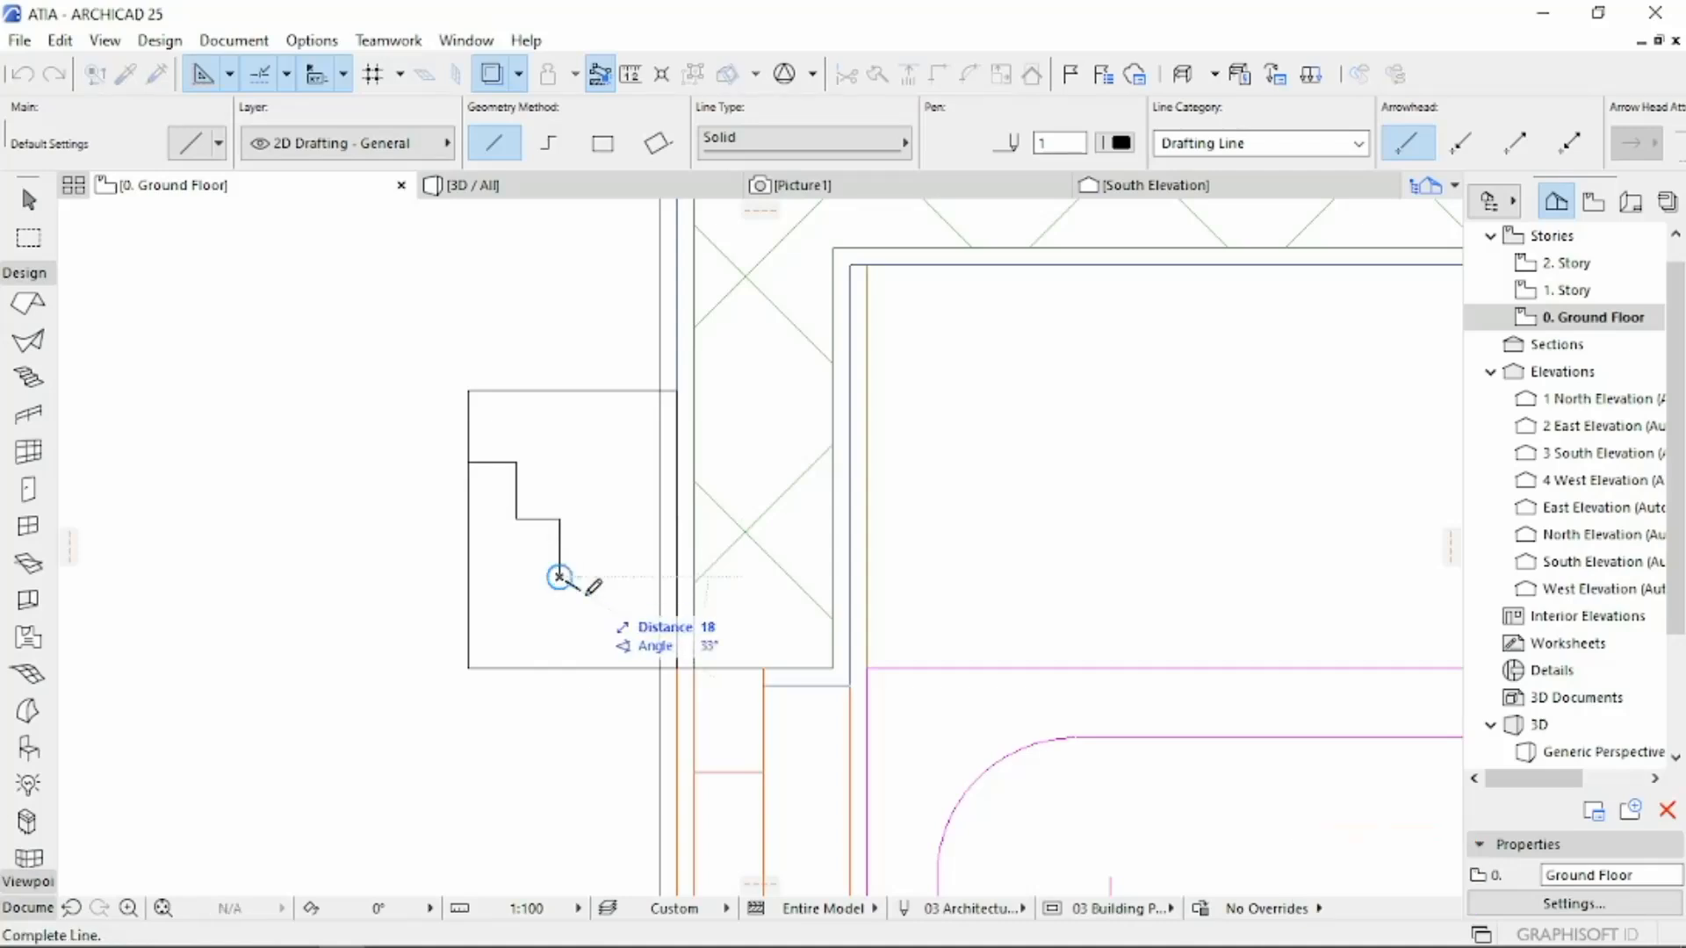
click(658, 667)
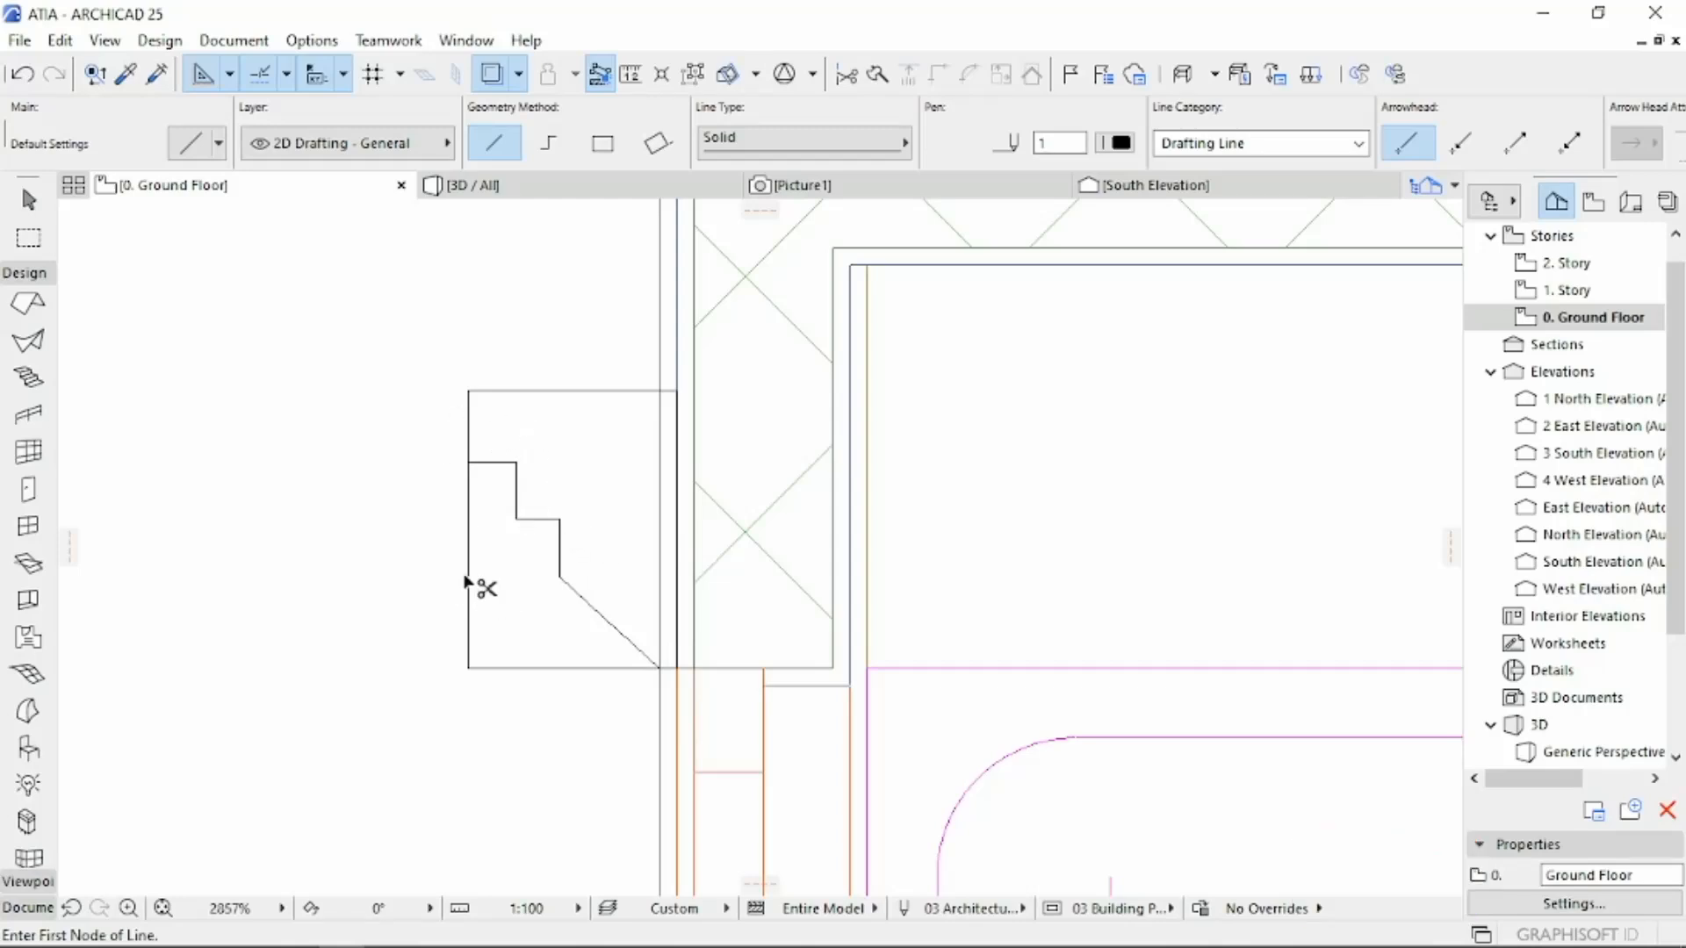
ctrl+click(467, 573)
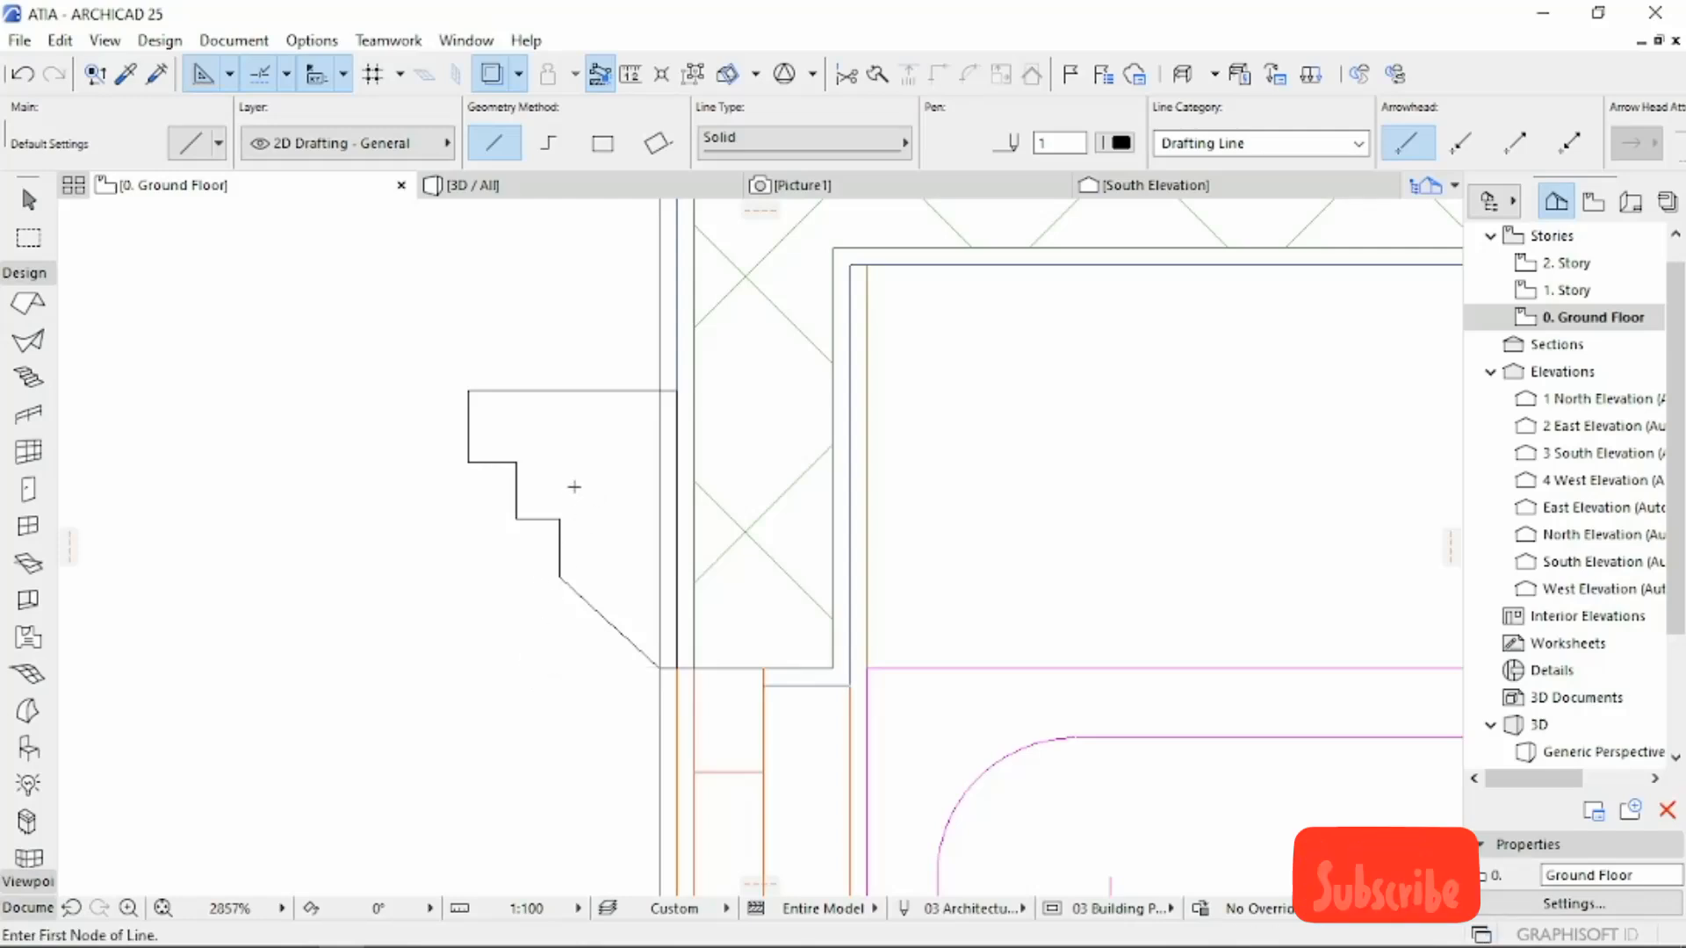
Step: Curve the diagonal edge toward the wall with a radius of about 80, and the vertical edge above it with about 36
click(585, 618)
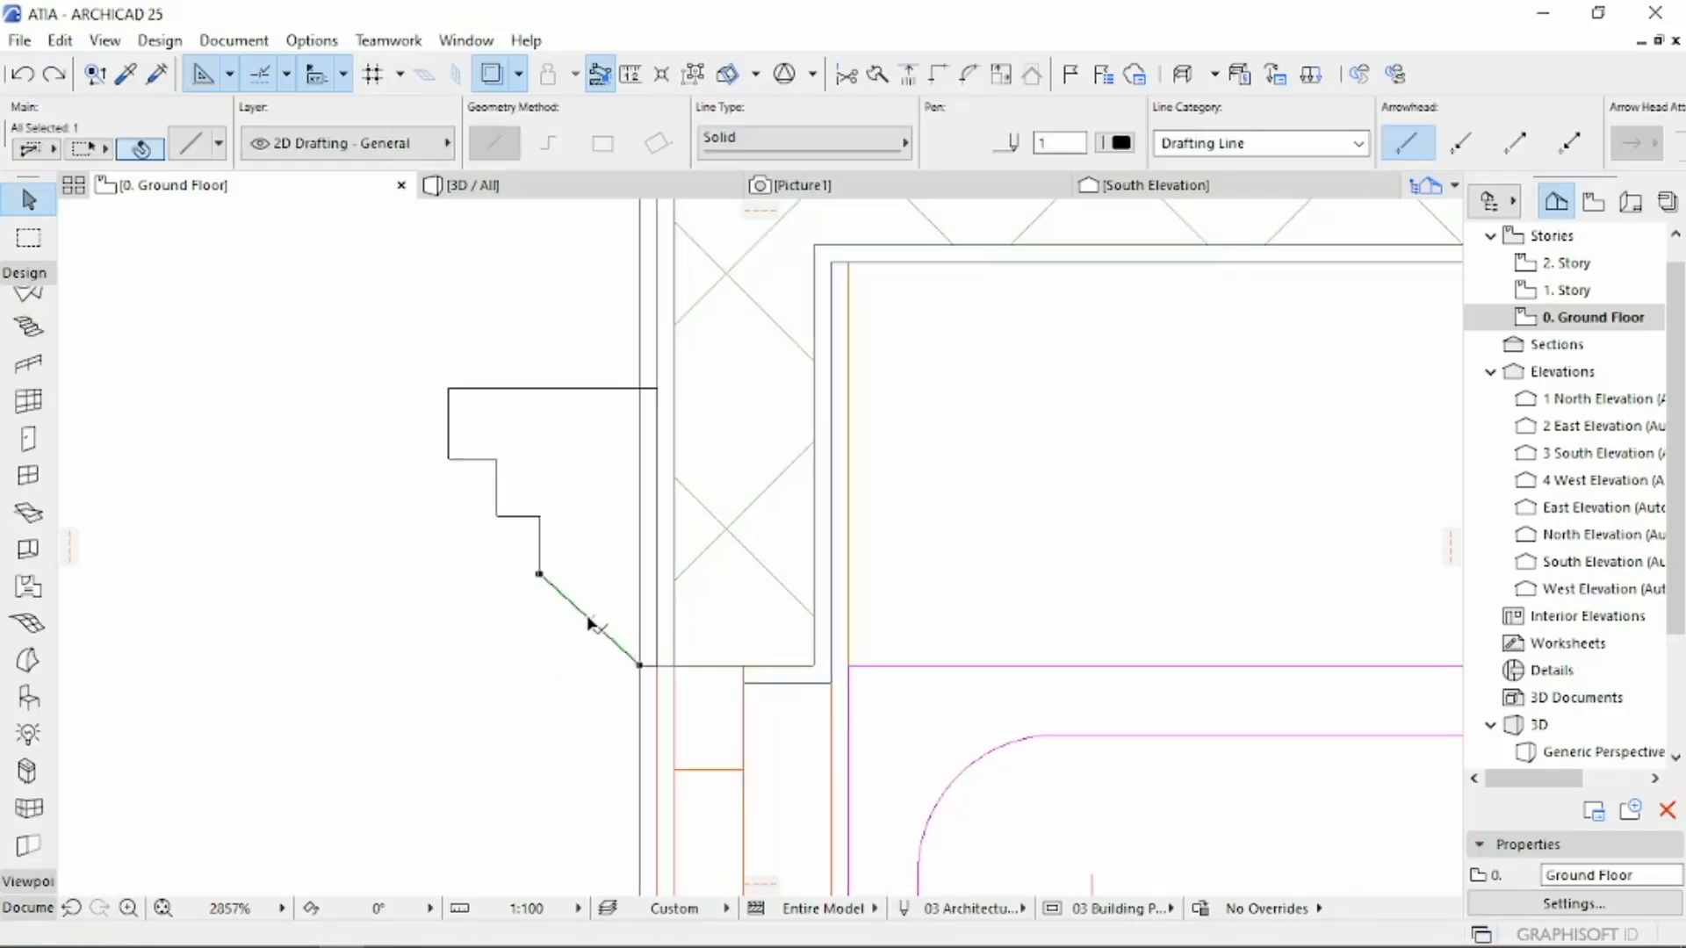
click(590, 623)
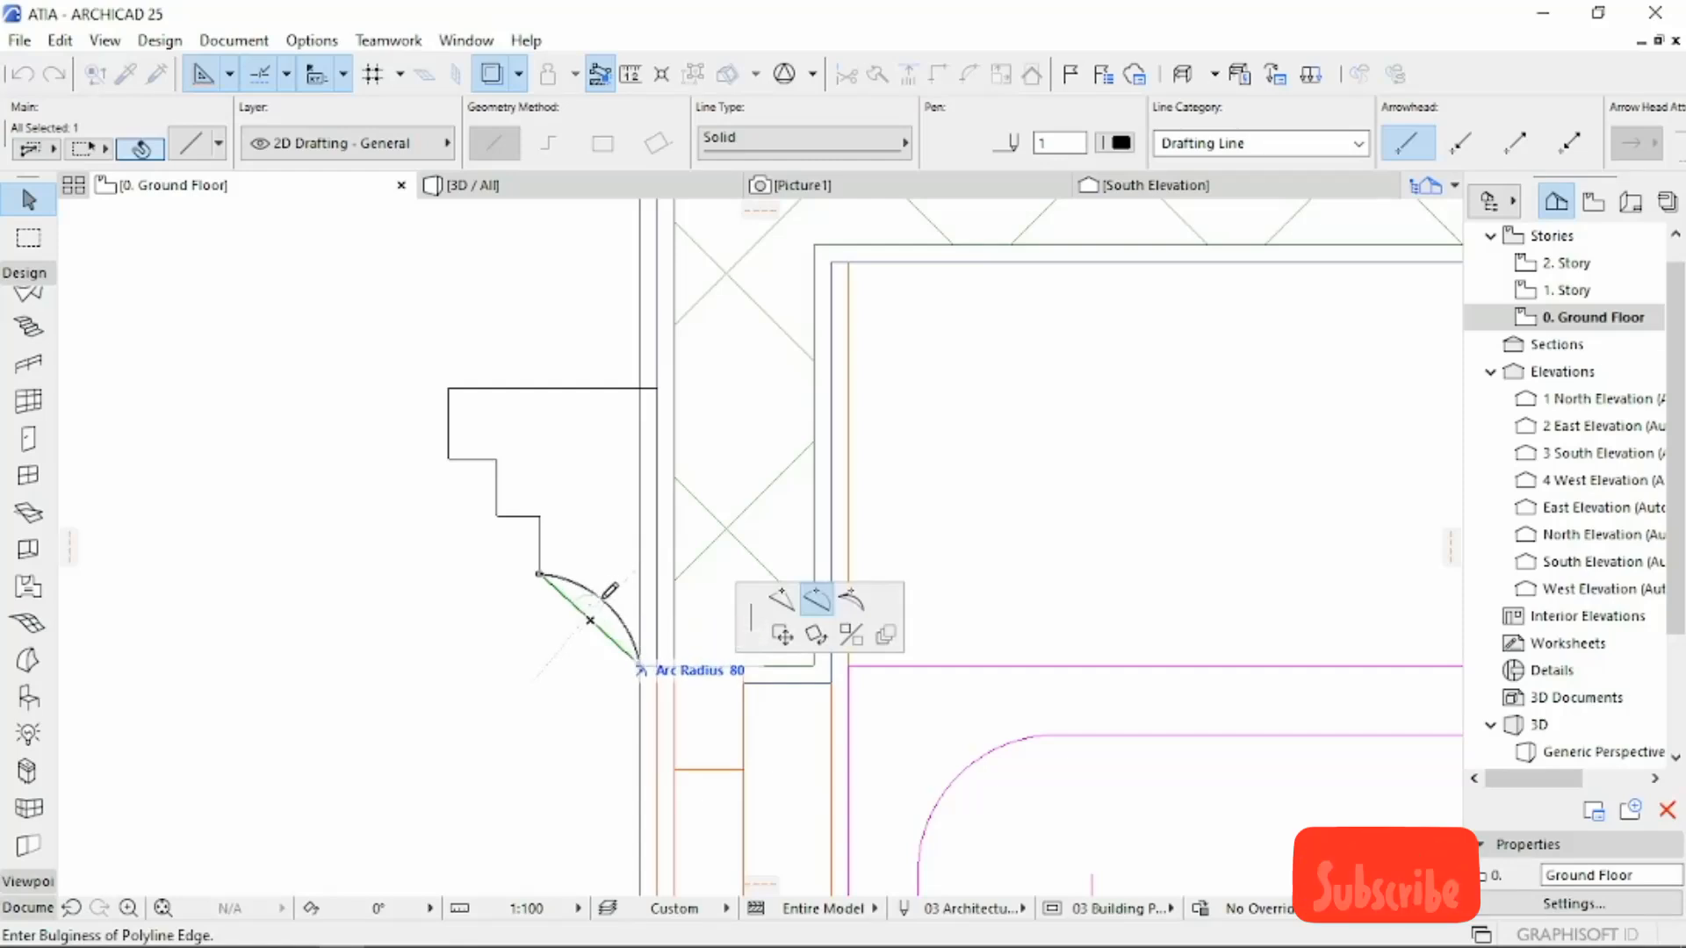
click(607, 598)
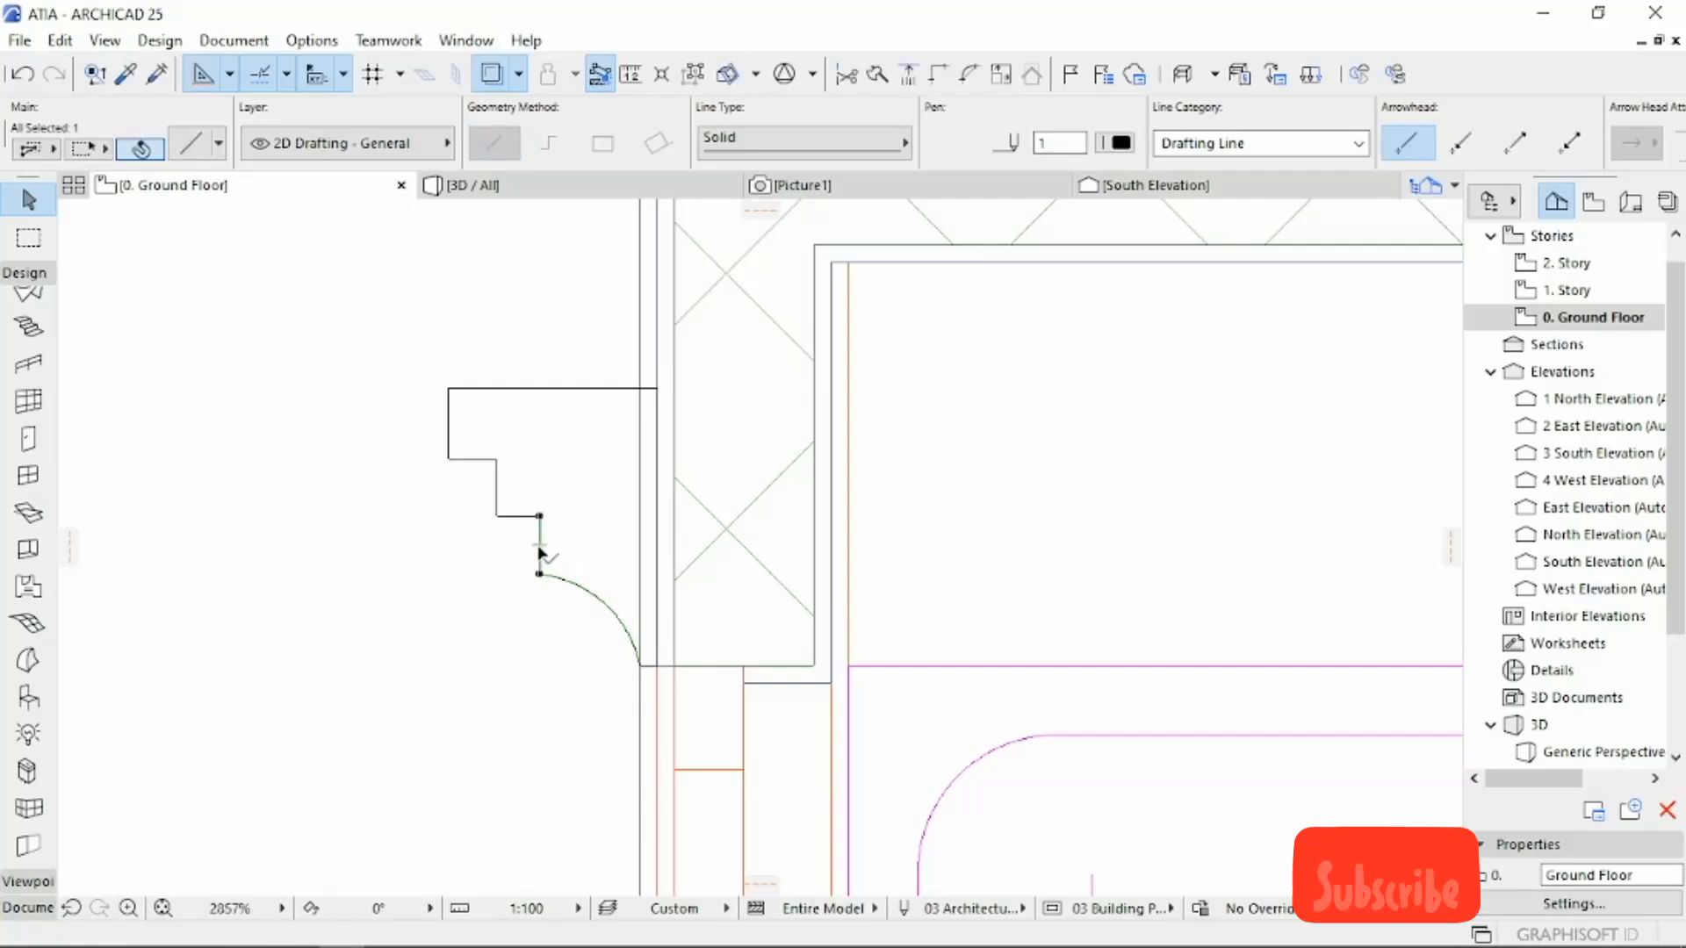
click(540, 545)
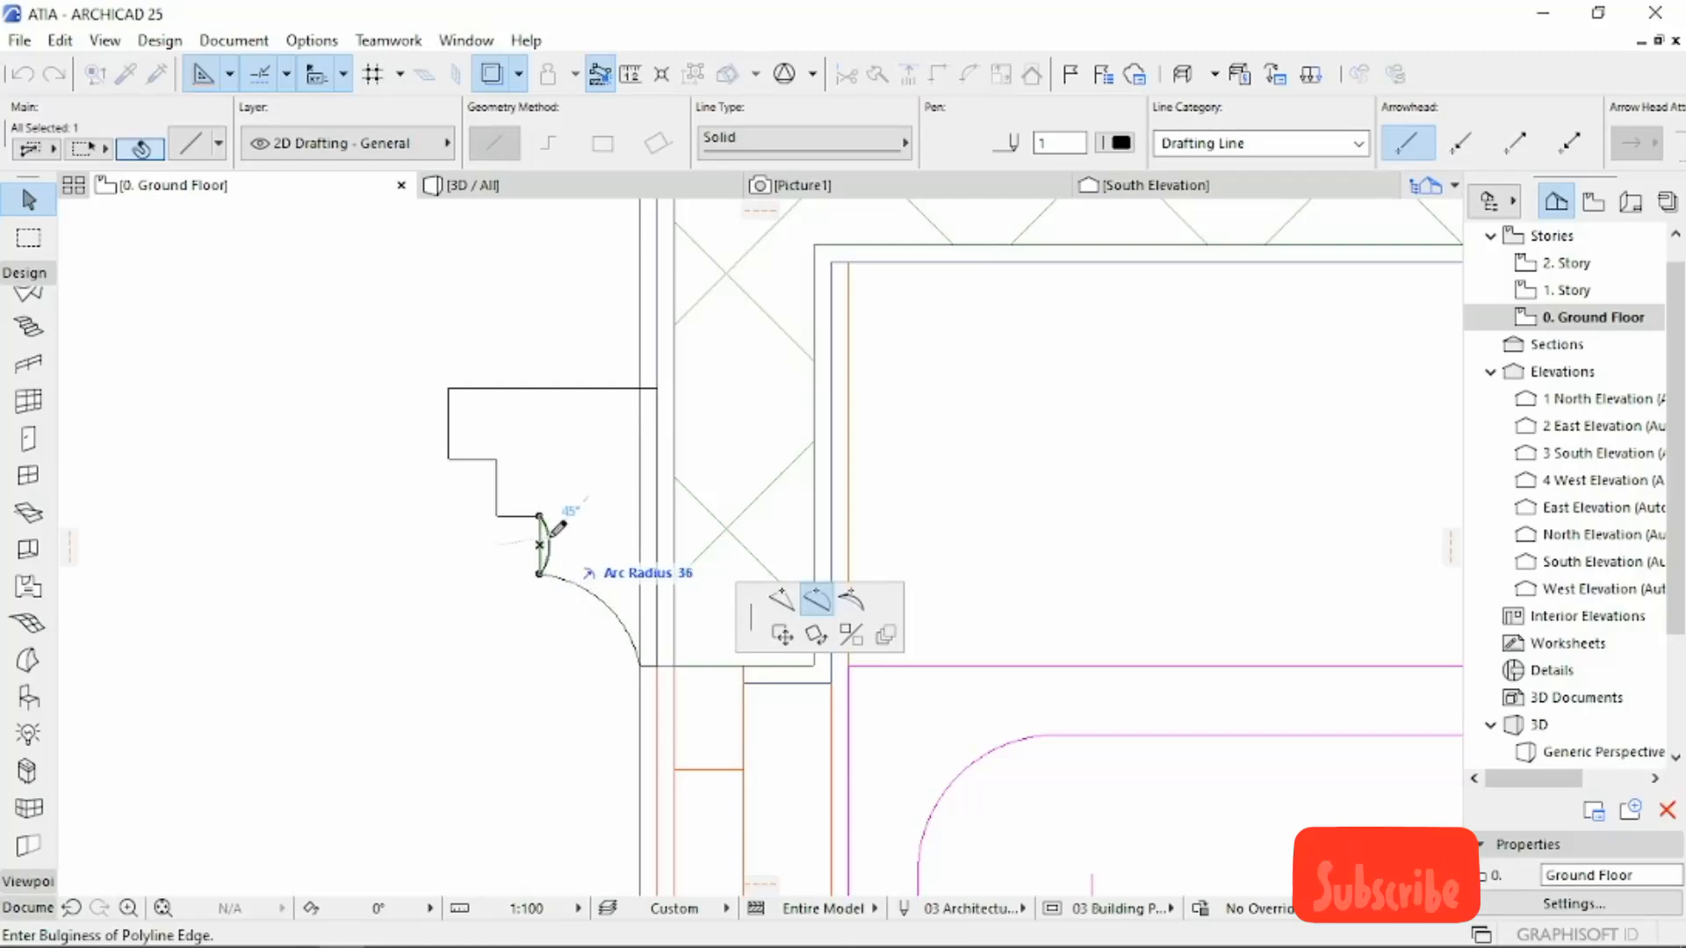
click(550, 545)
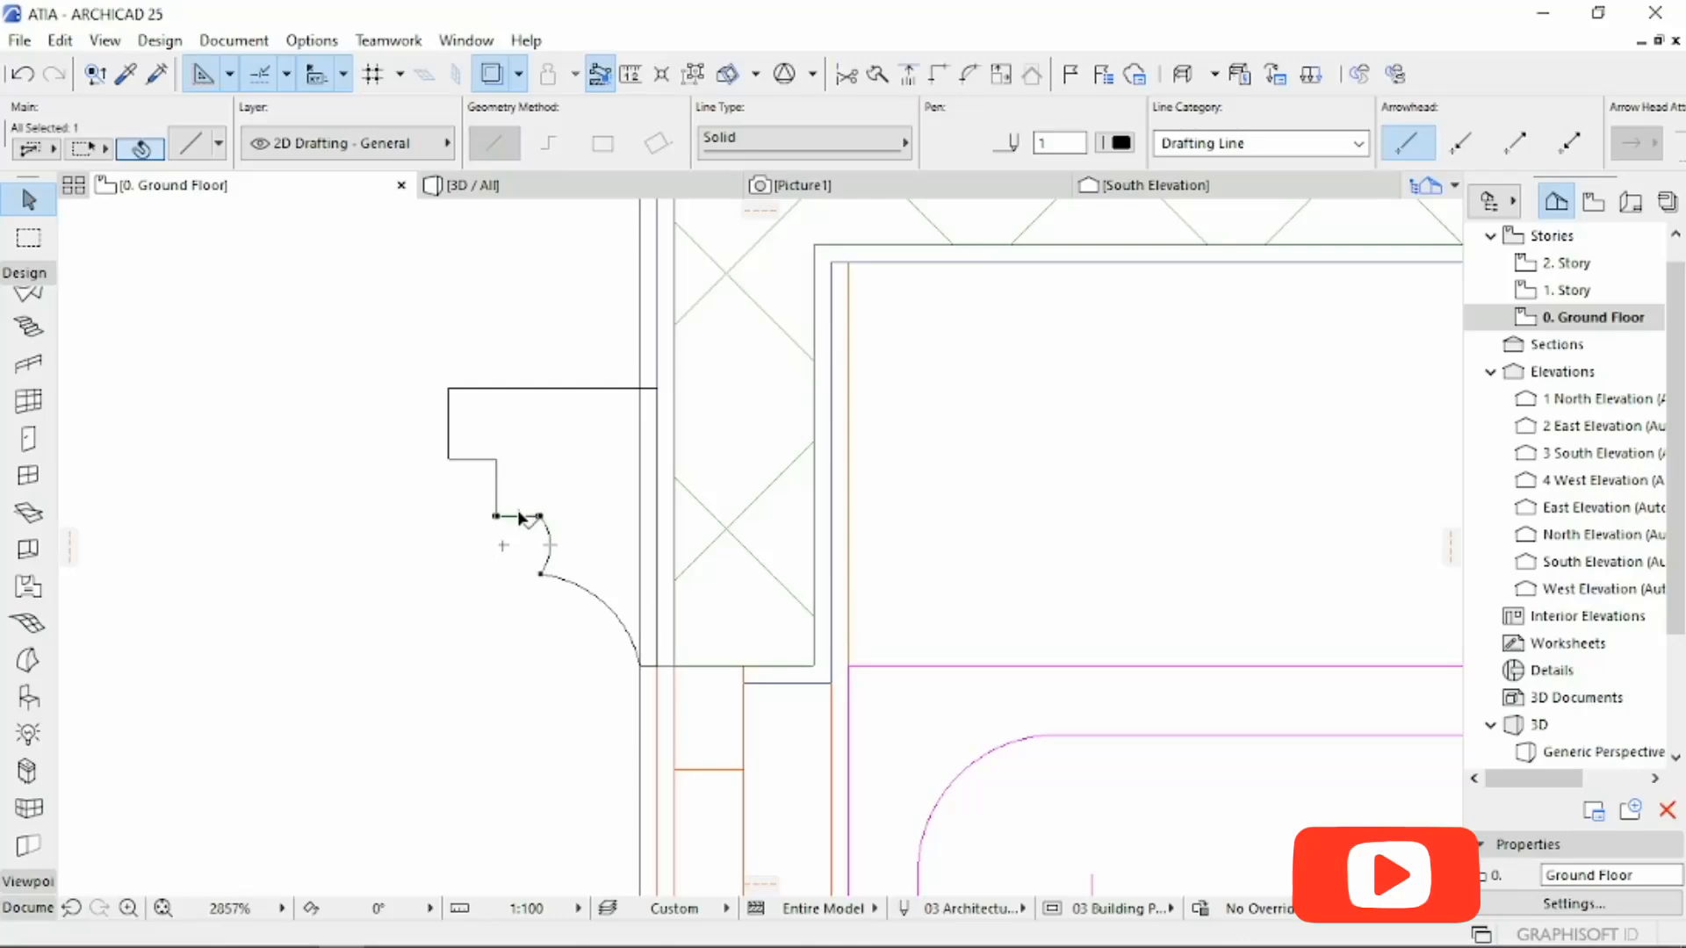
Step: Curve the lower horizontal step edge upward with a radius of about 18, and the adjoining upper vertical edge outward with about 27
click(519, 515)
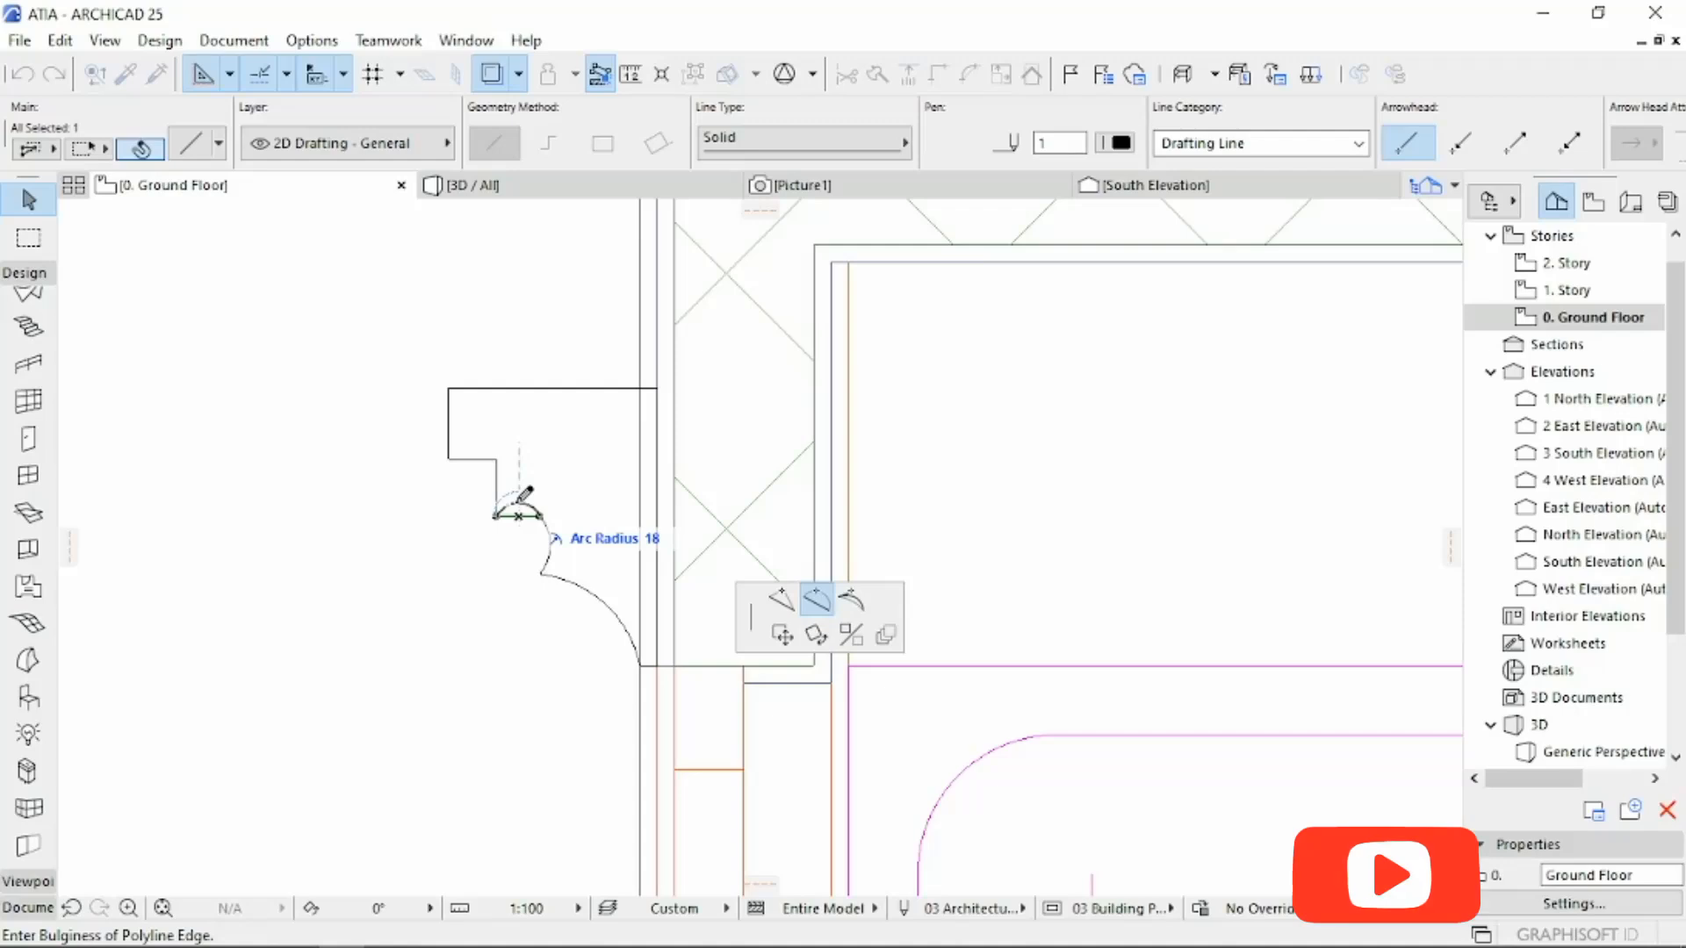
click(523, 495)
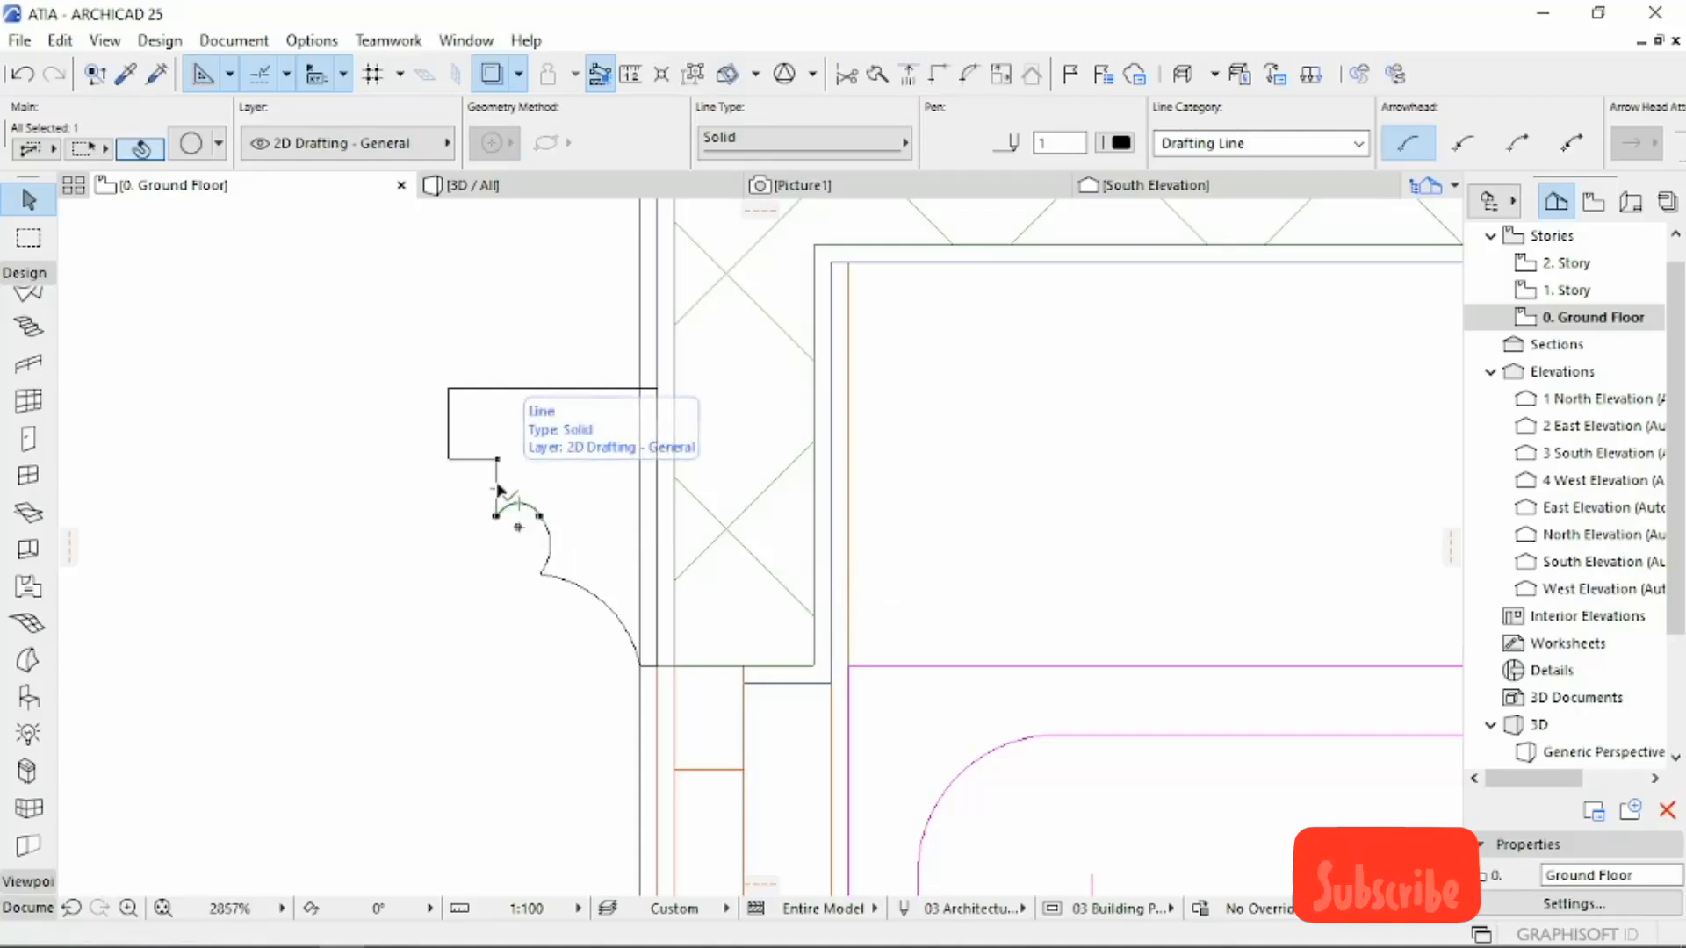
click(498, 490)
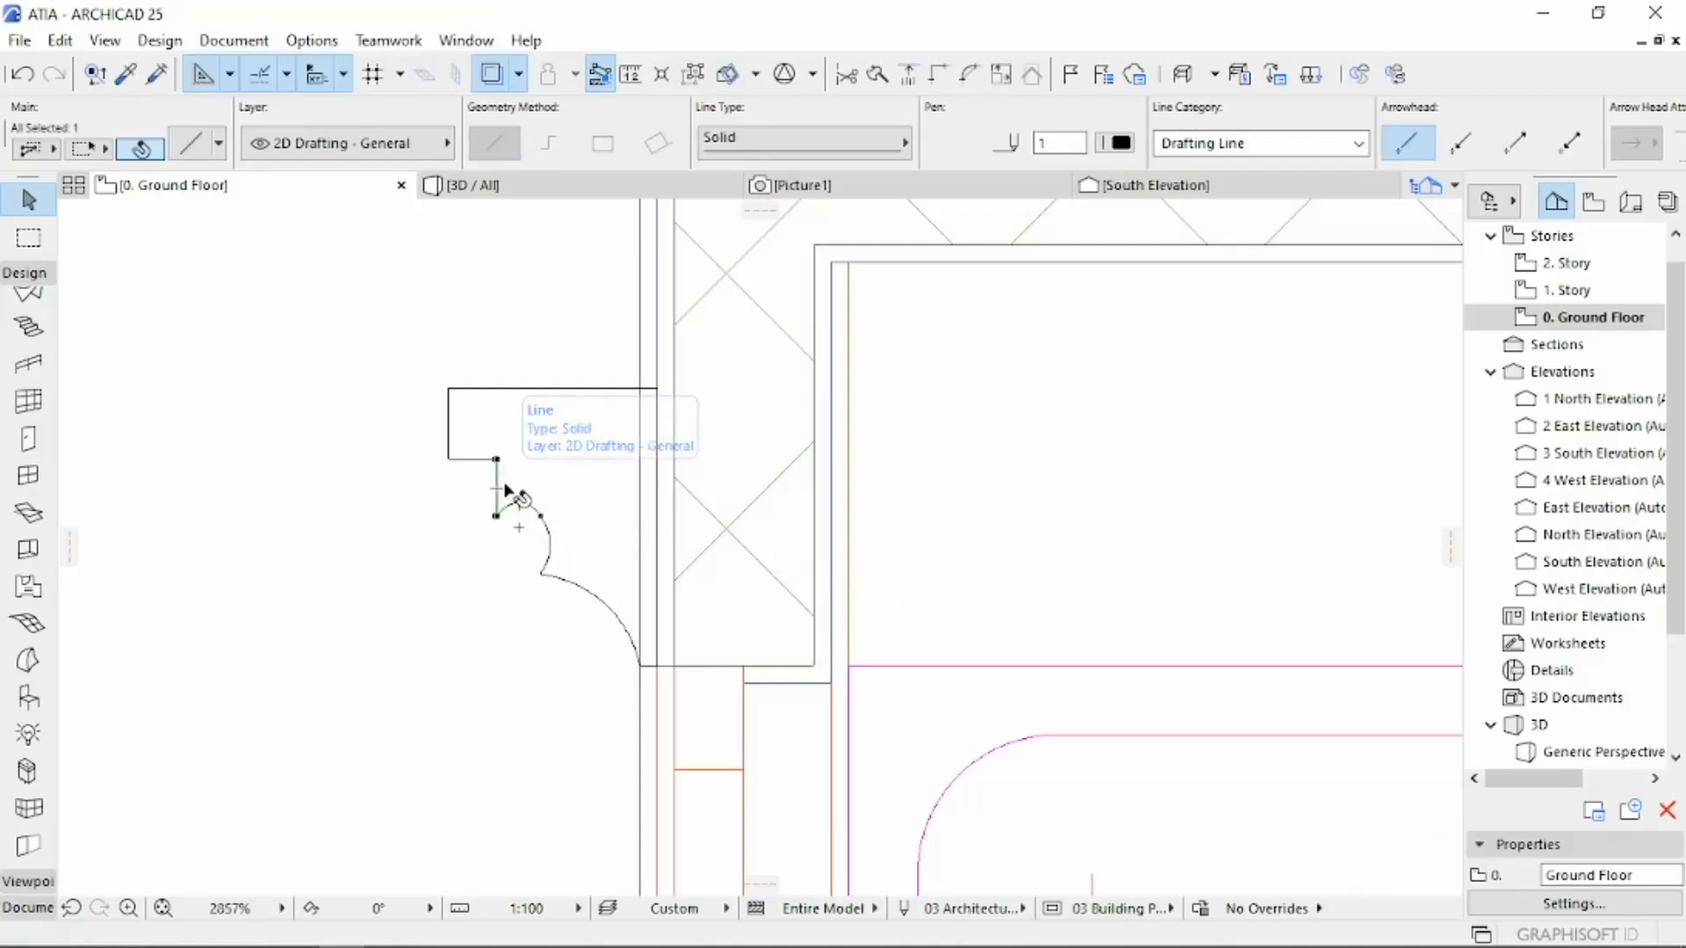
click(498, 489)
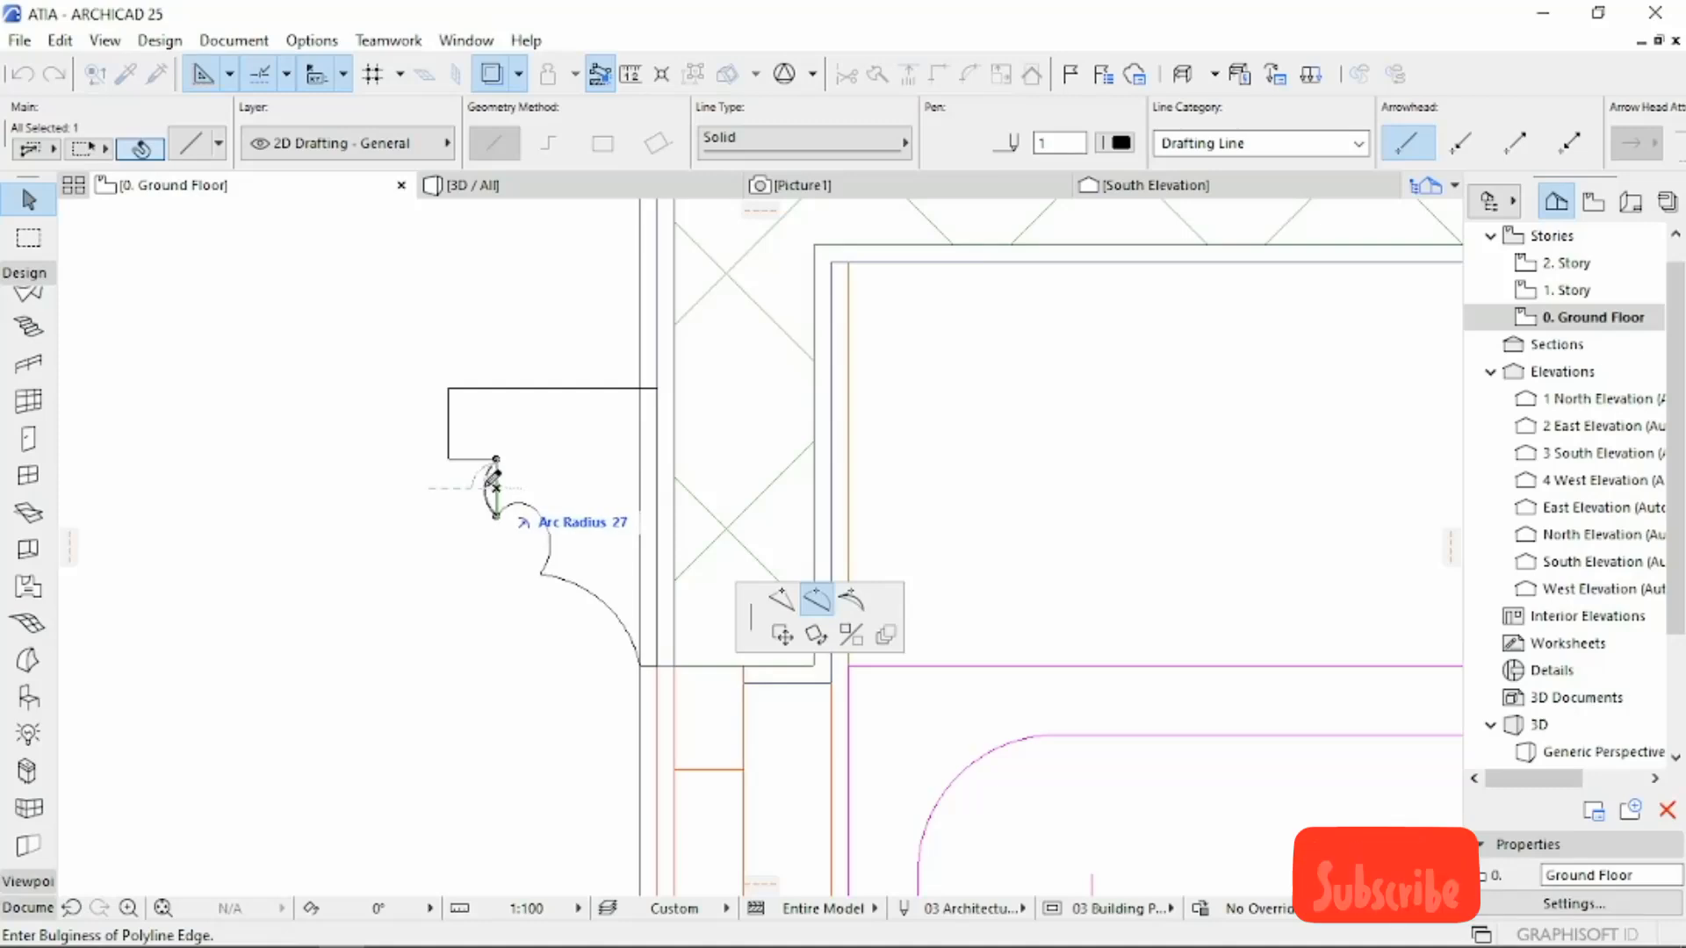
click(492, 485)
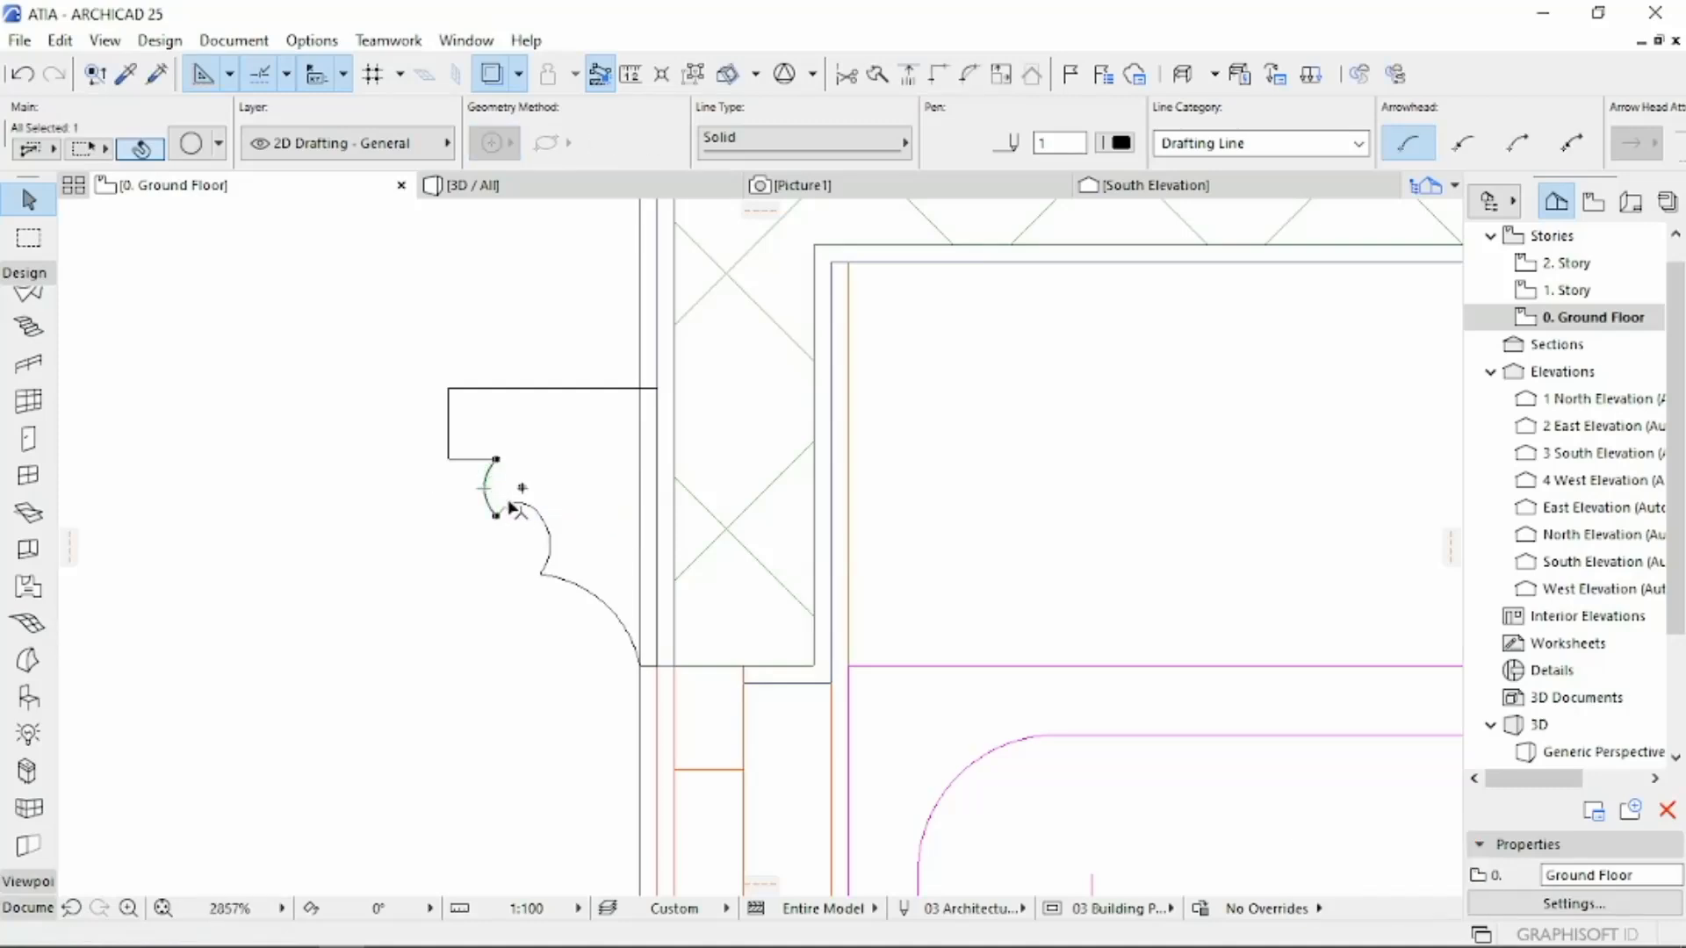
Step: Curve the topmost short horizontal step edge downward into an arc with a radius of about 24
click(472, 460)
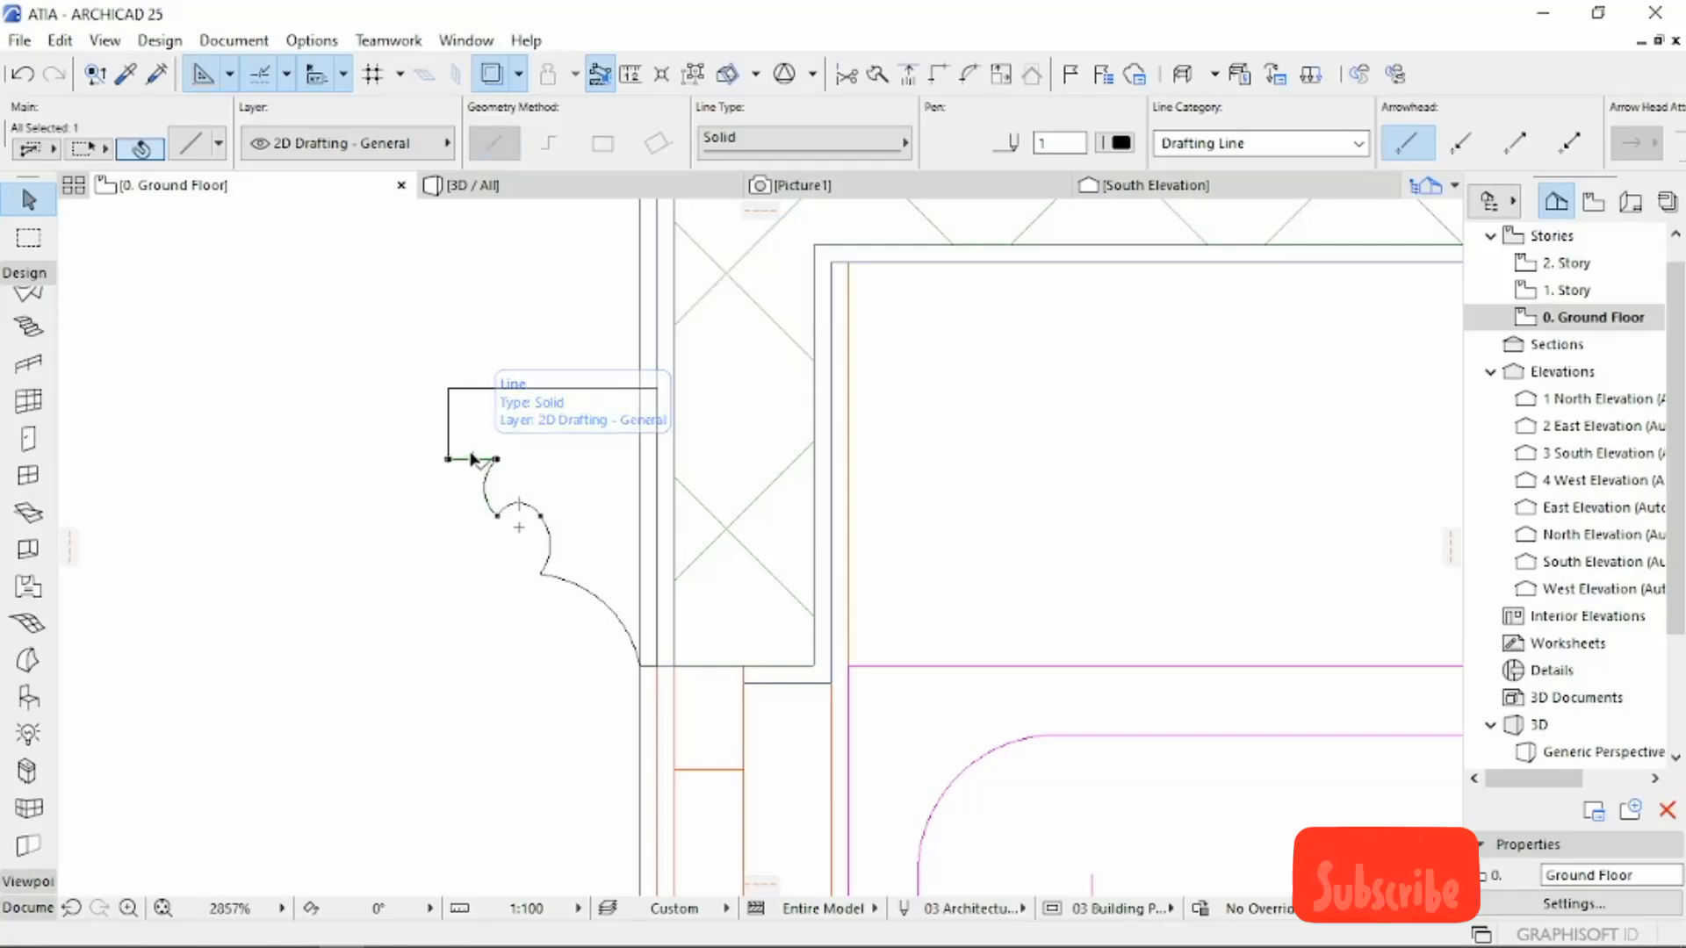
click(473, 460)
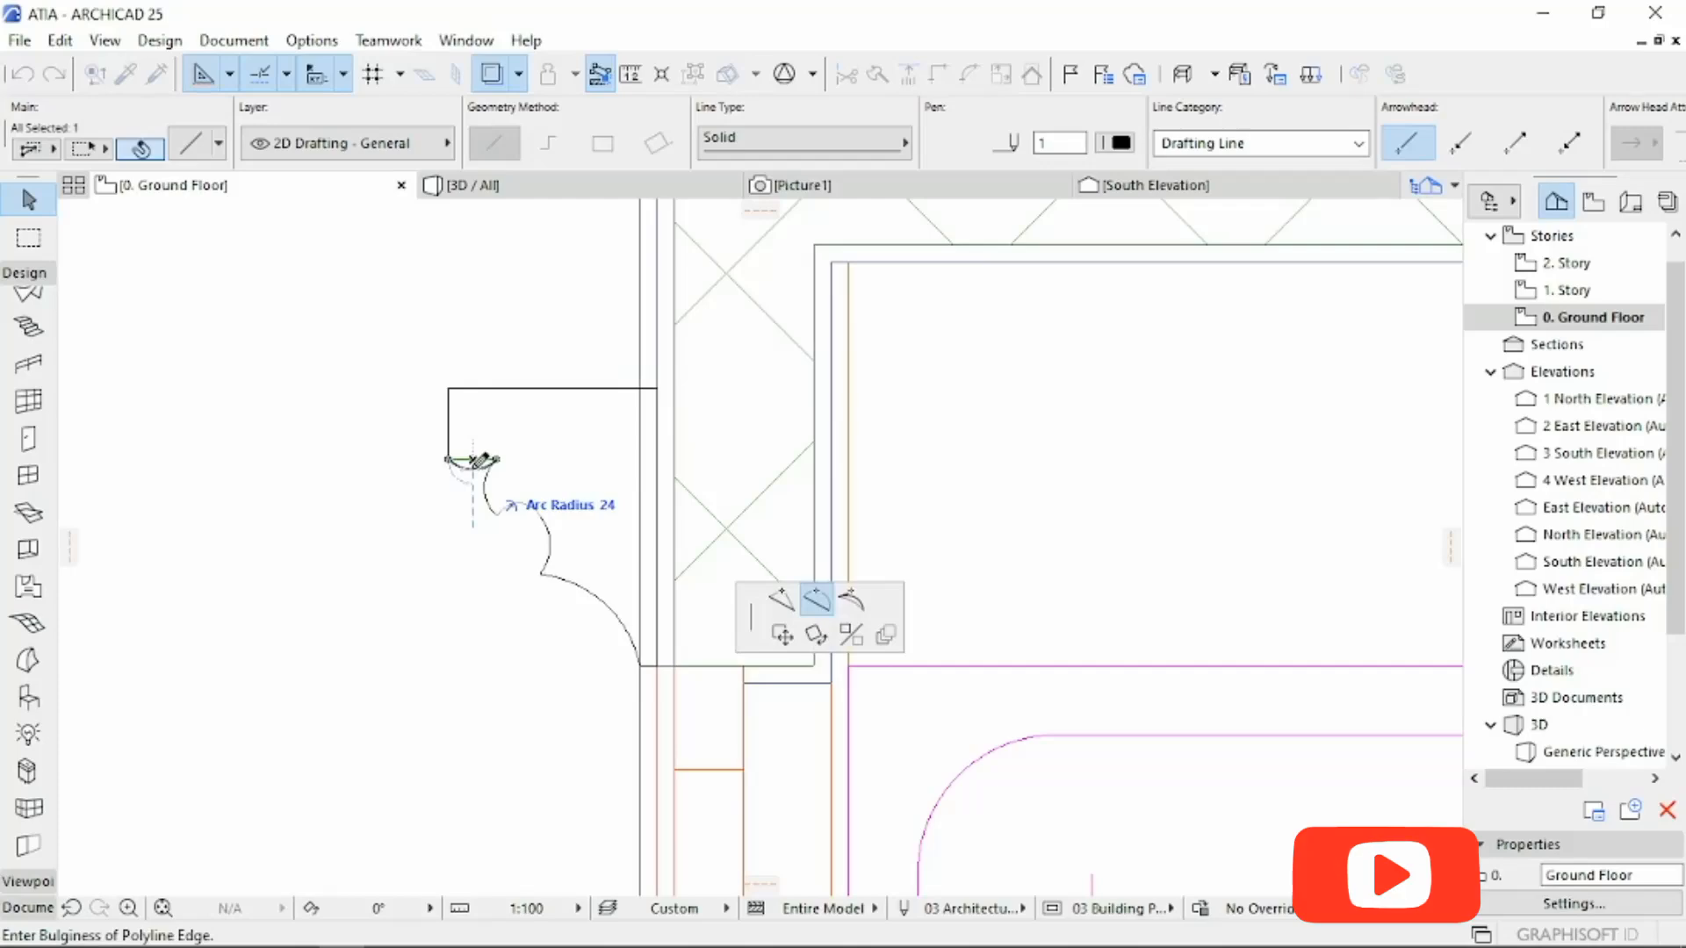
click(474, 461)
Step: Create a morph from the closed curved profile beside the wall using the Morph tool and Magic Wand
scroll(531, 487, down, 10)
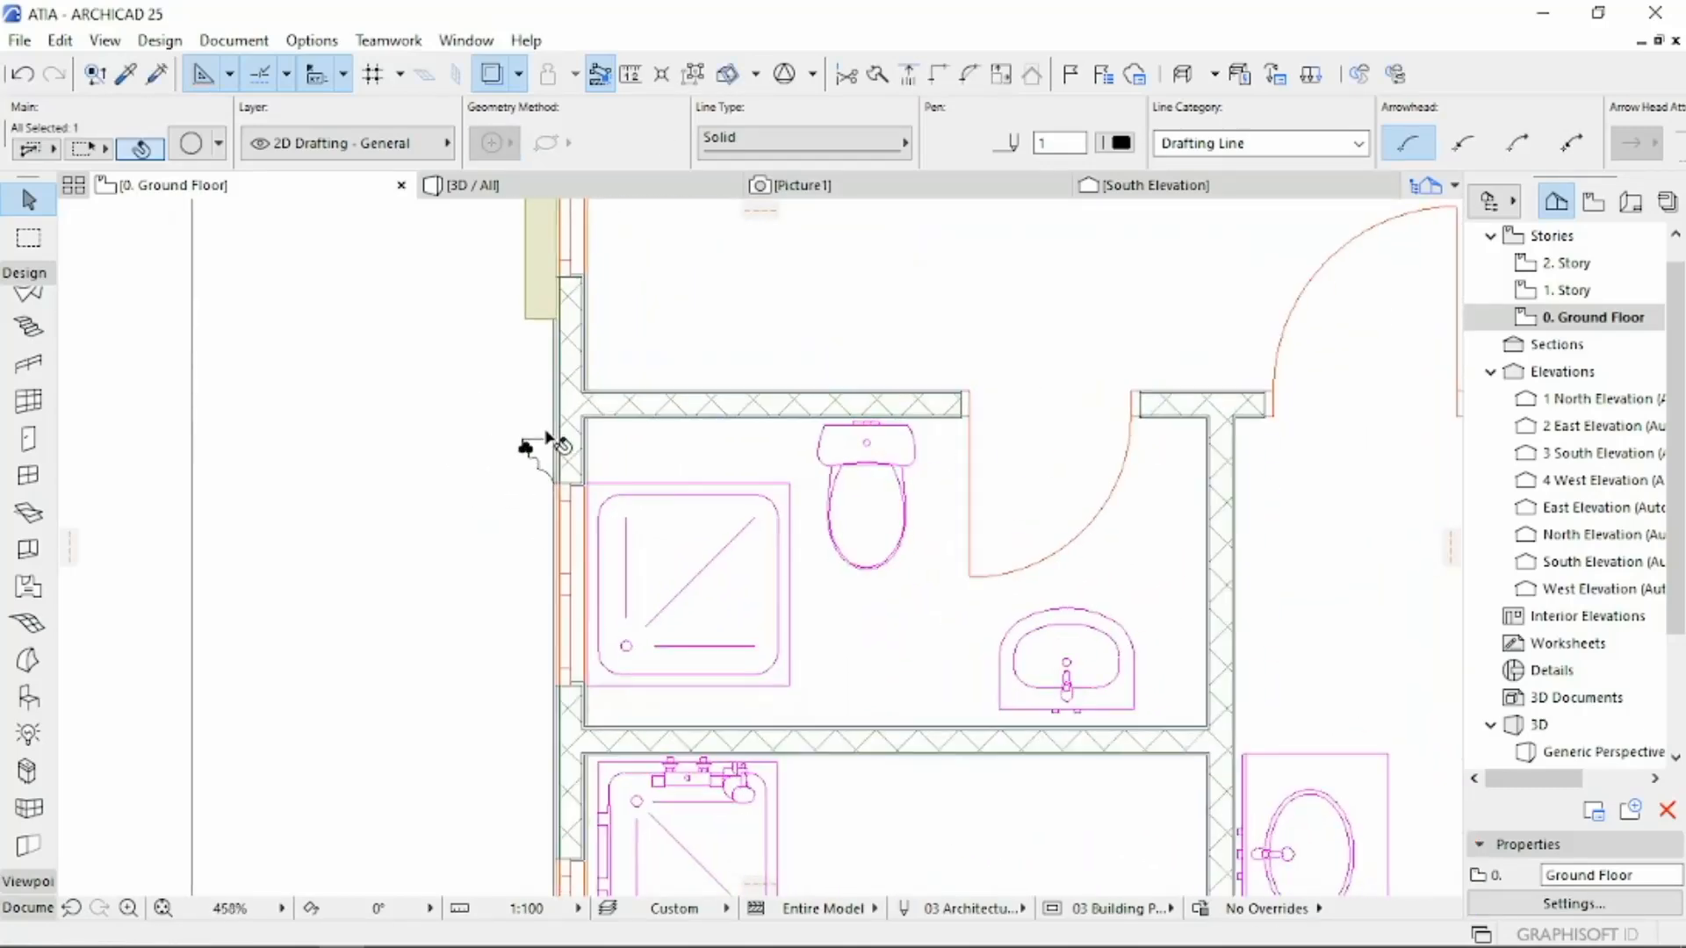
scroll(531, 446, down, 5)
scroll(532, 446, up, 10)
scroll(540, 459, up, 8)
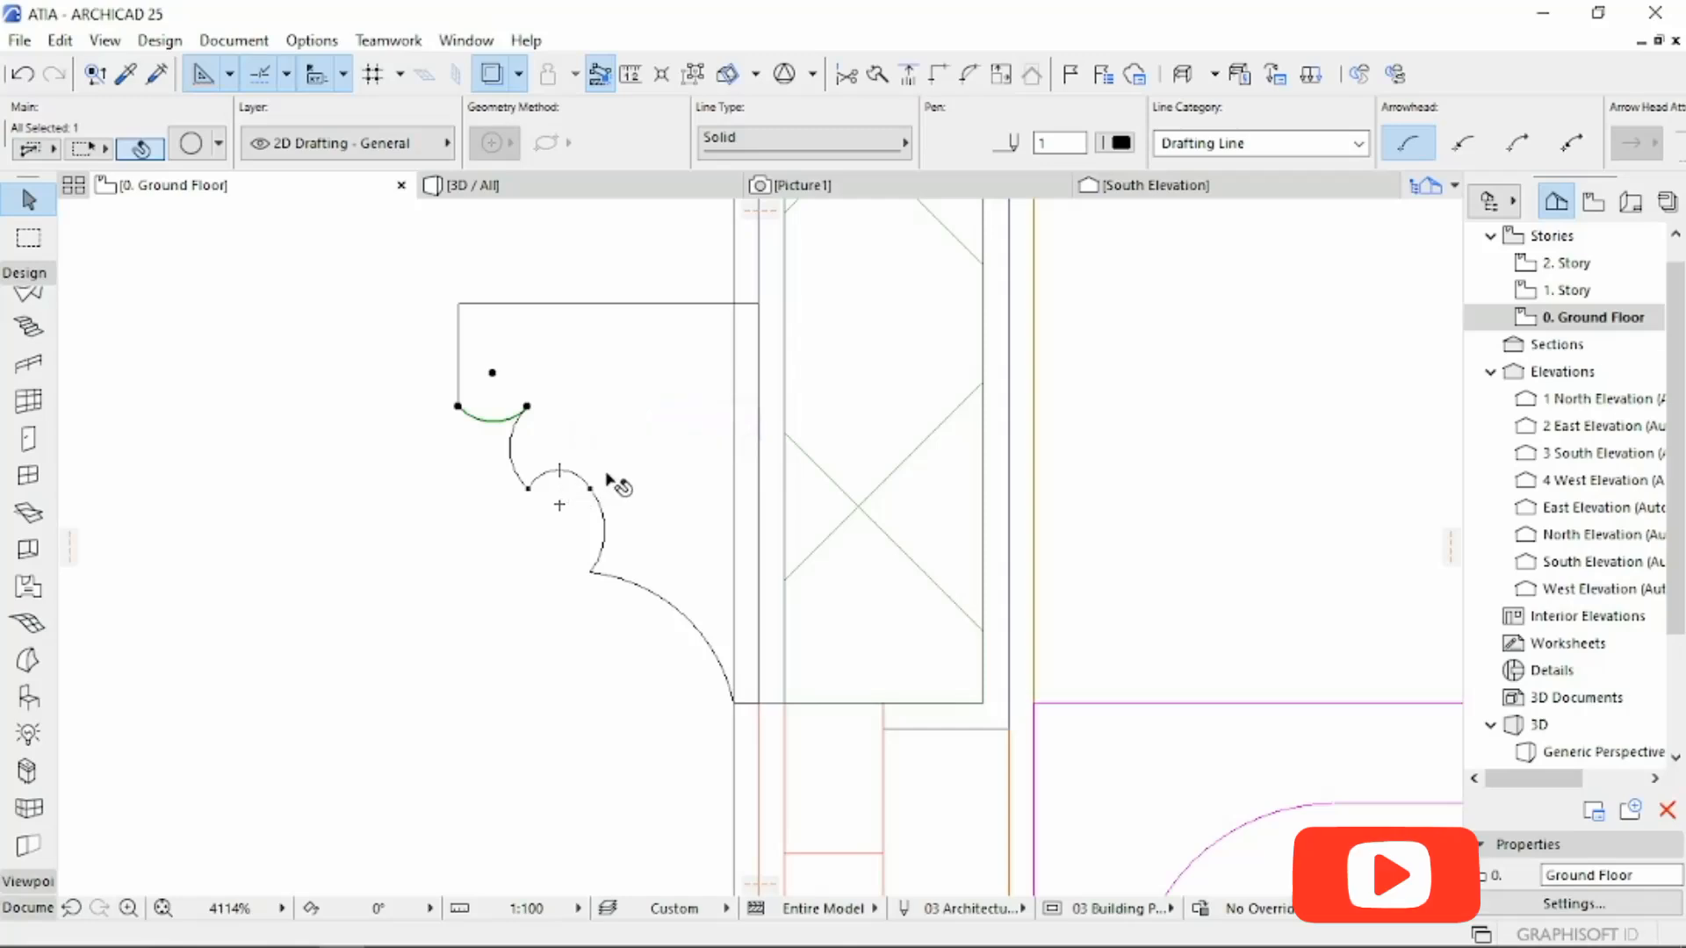
scroll(606, 470, down, 1)
scroll(605, 470, down, 3)
key(Escape)
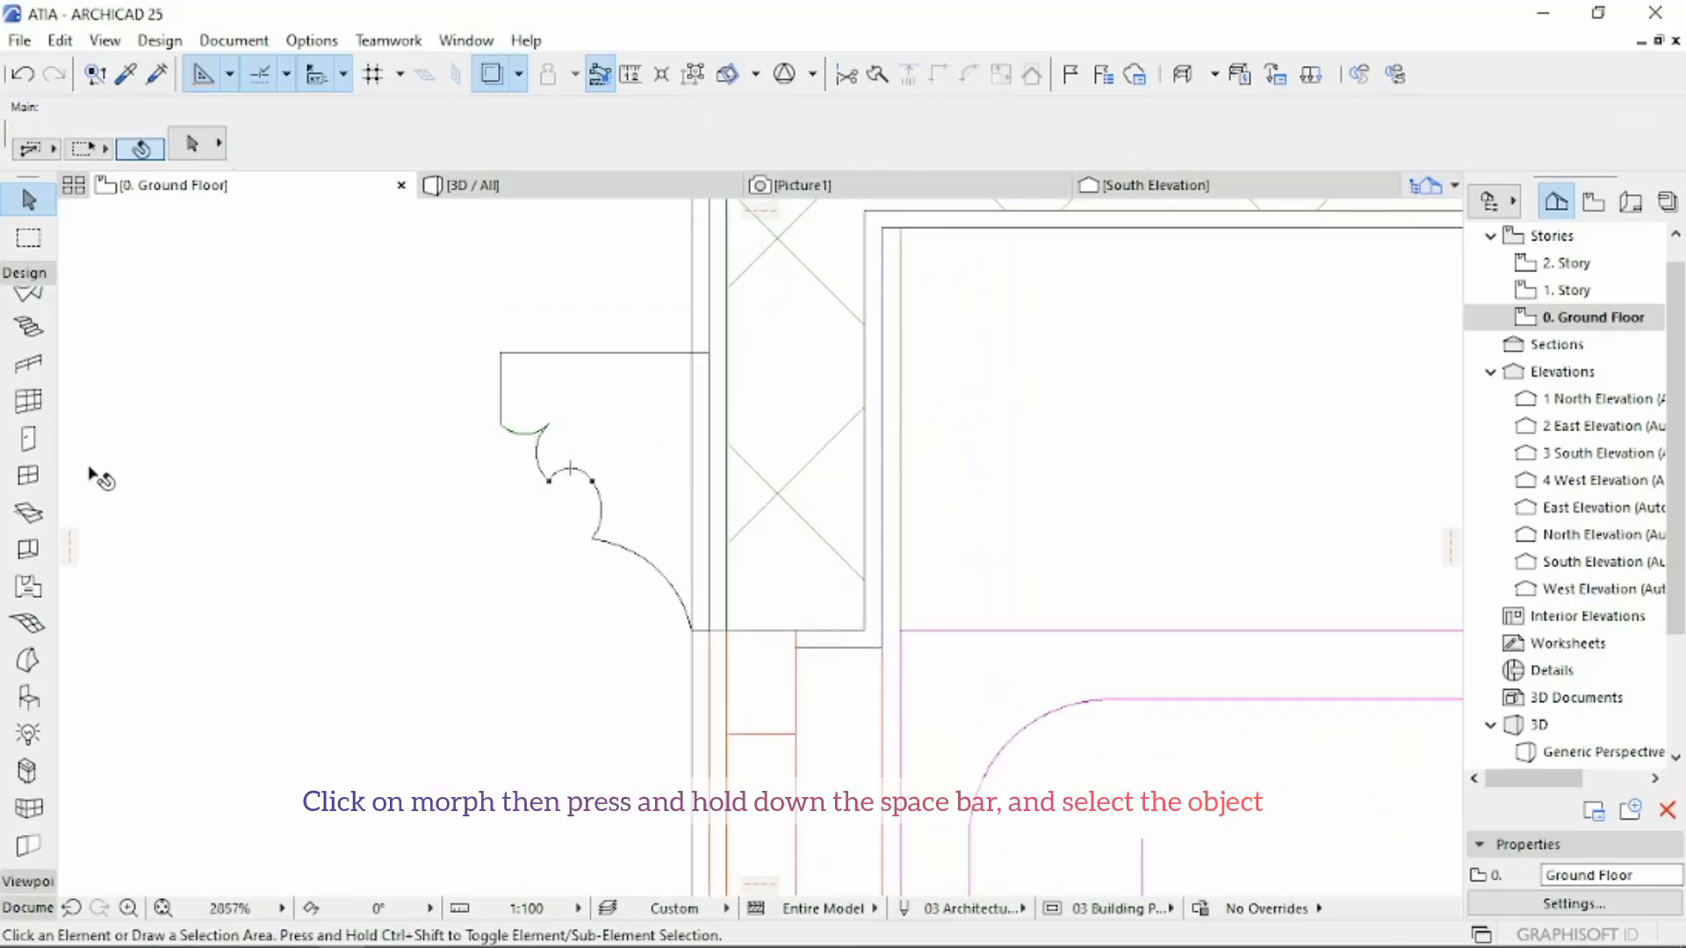
click(29, 661)
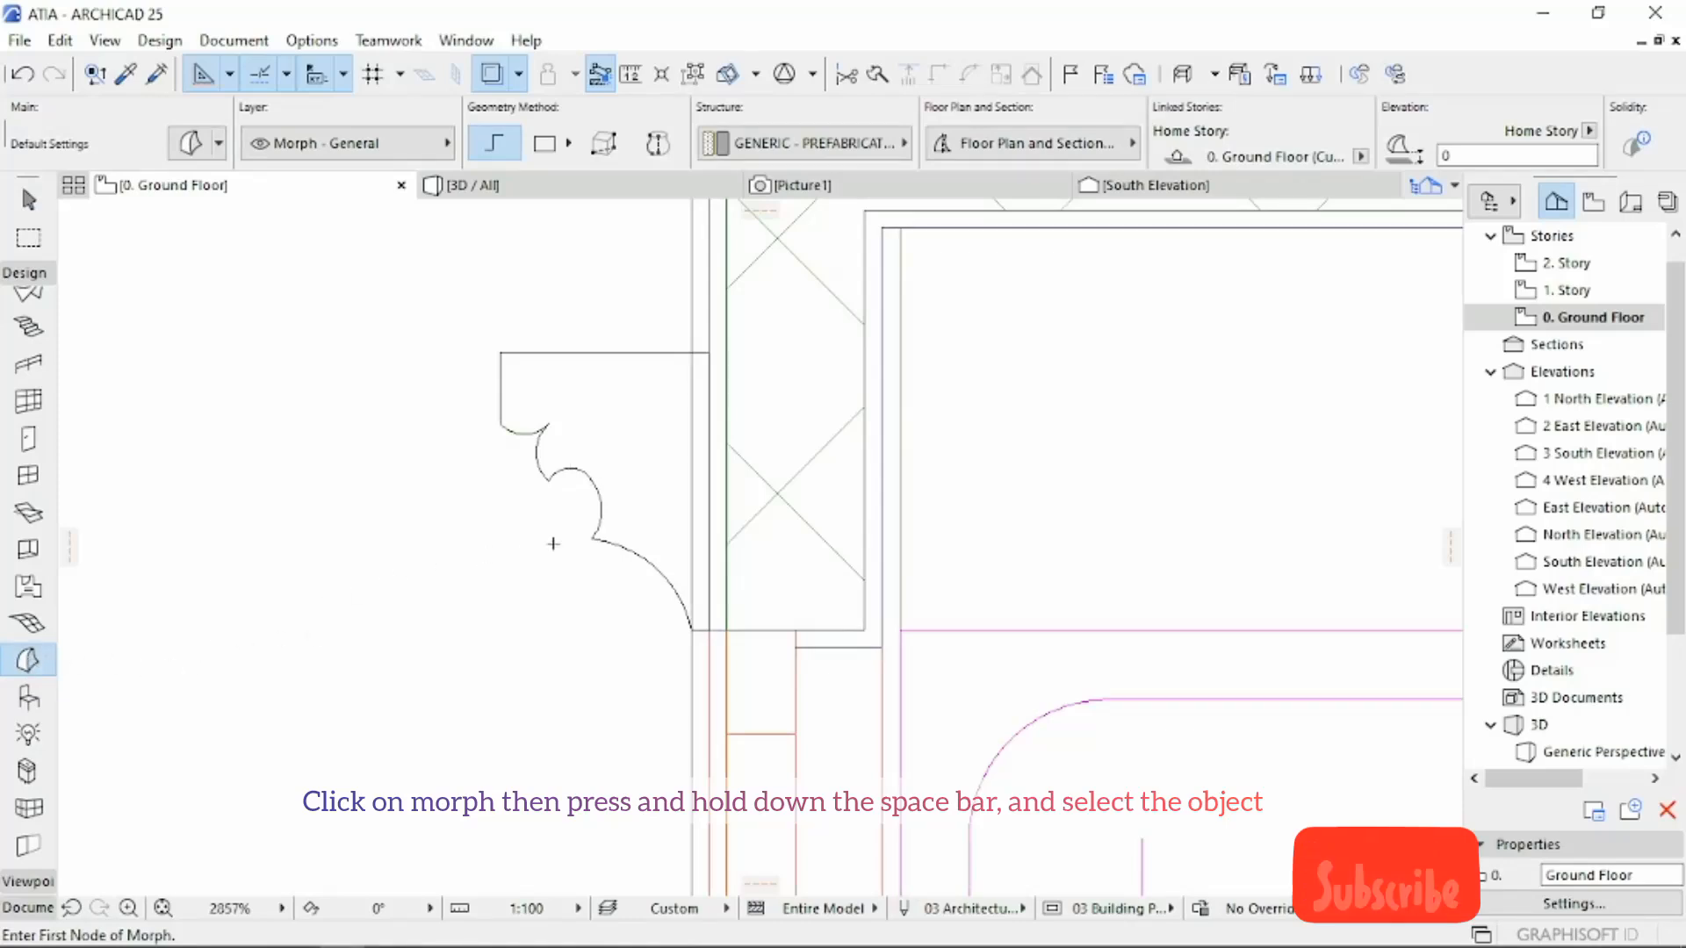
scroll(553, 543, down, 1)
click(567, 470)
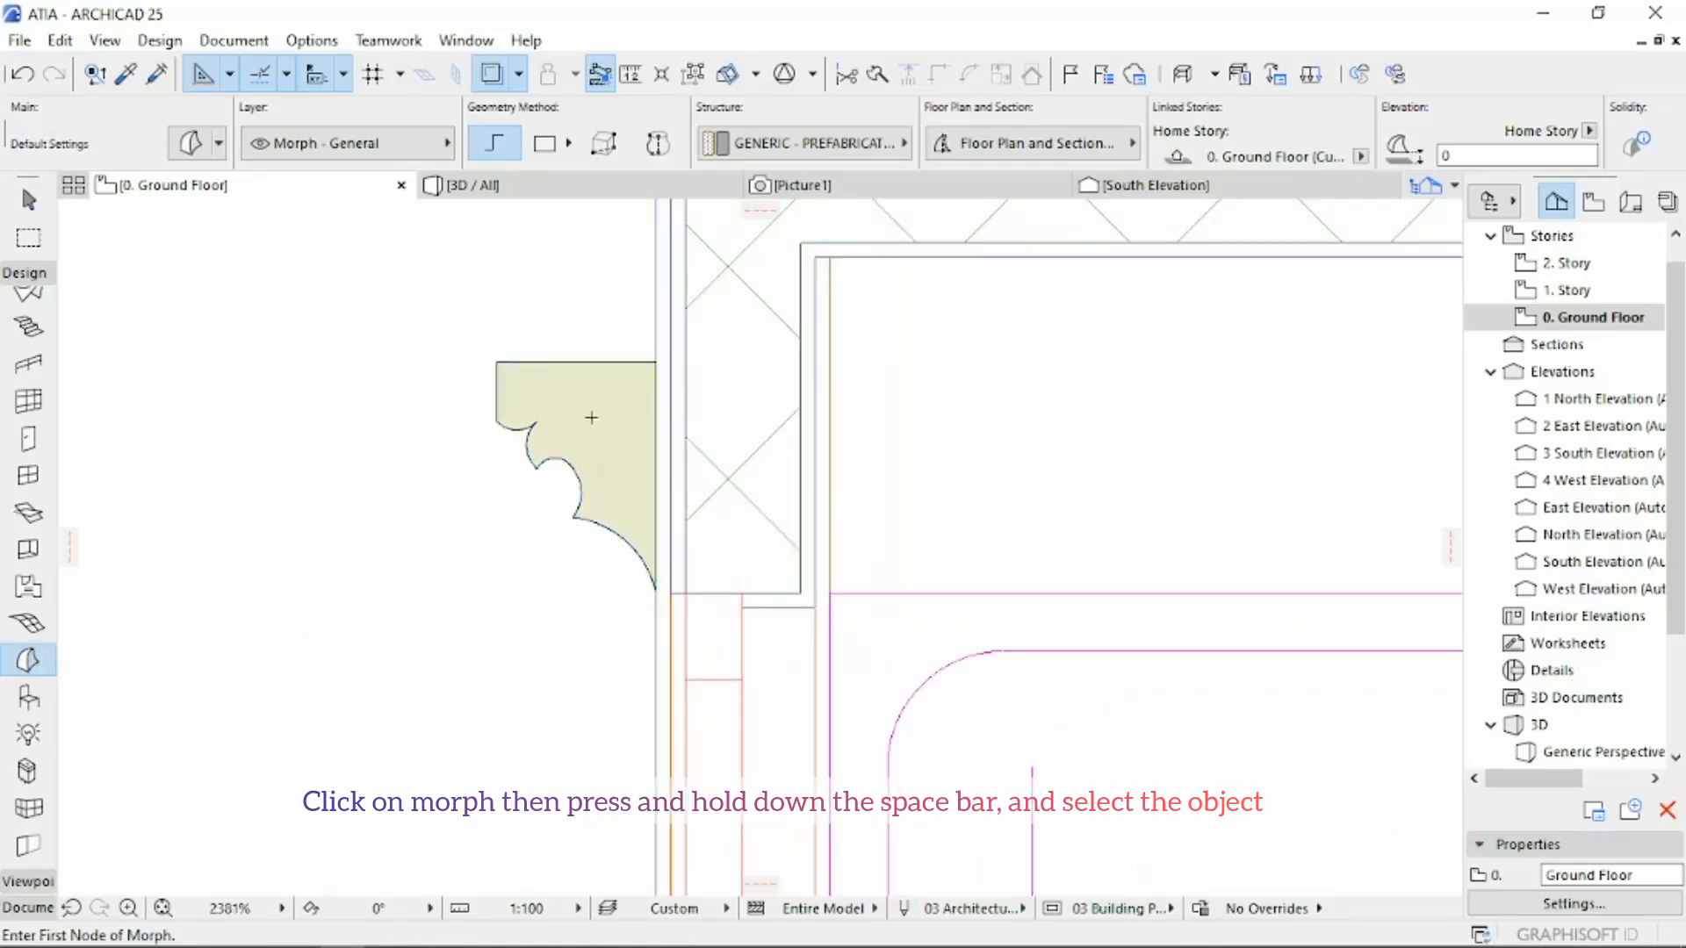
scroll(596, 407, down, 3)
scroll(507, 423, up, 4)
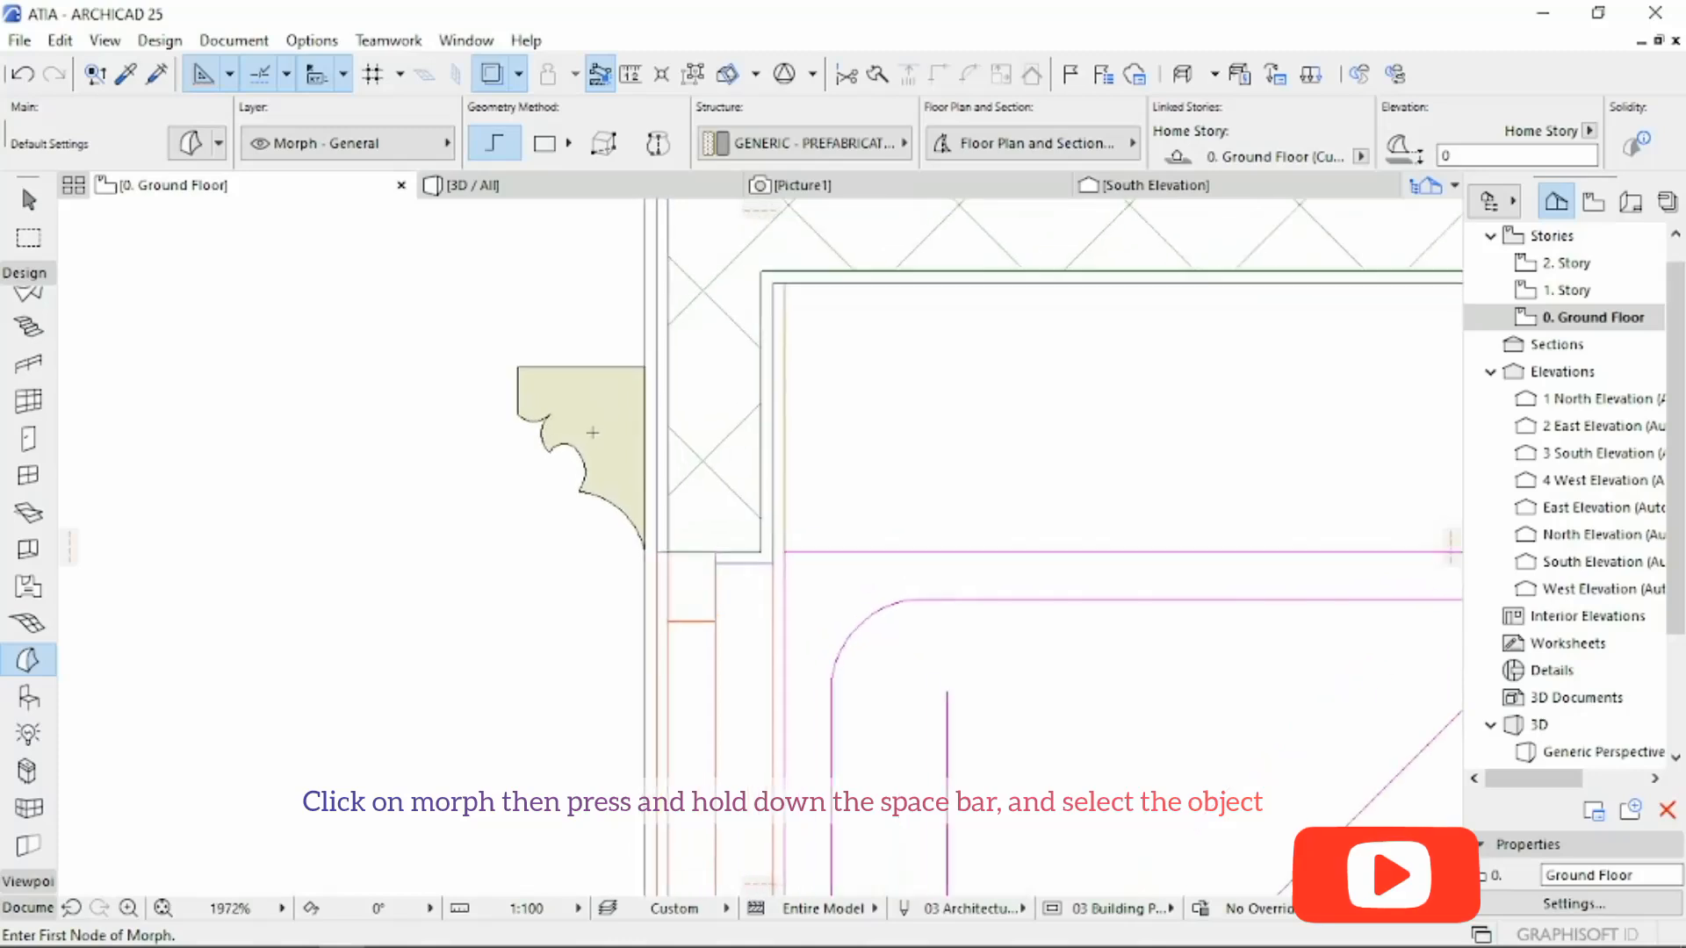
scroll(507, 423, up, 2)
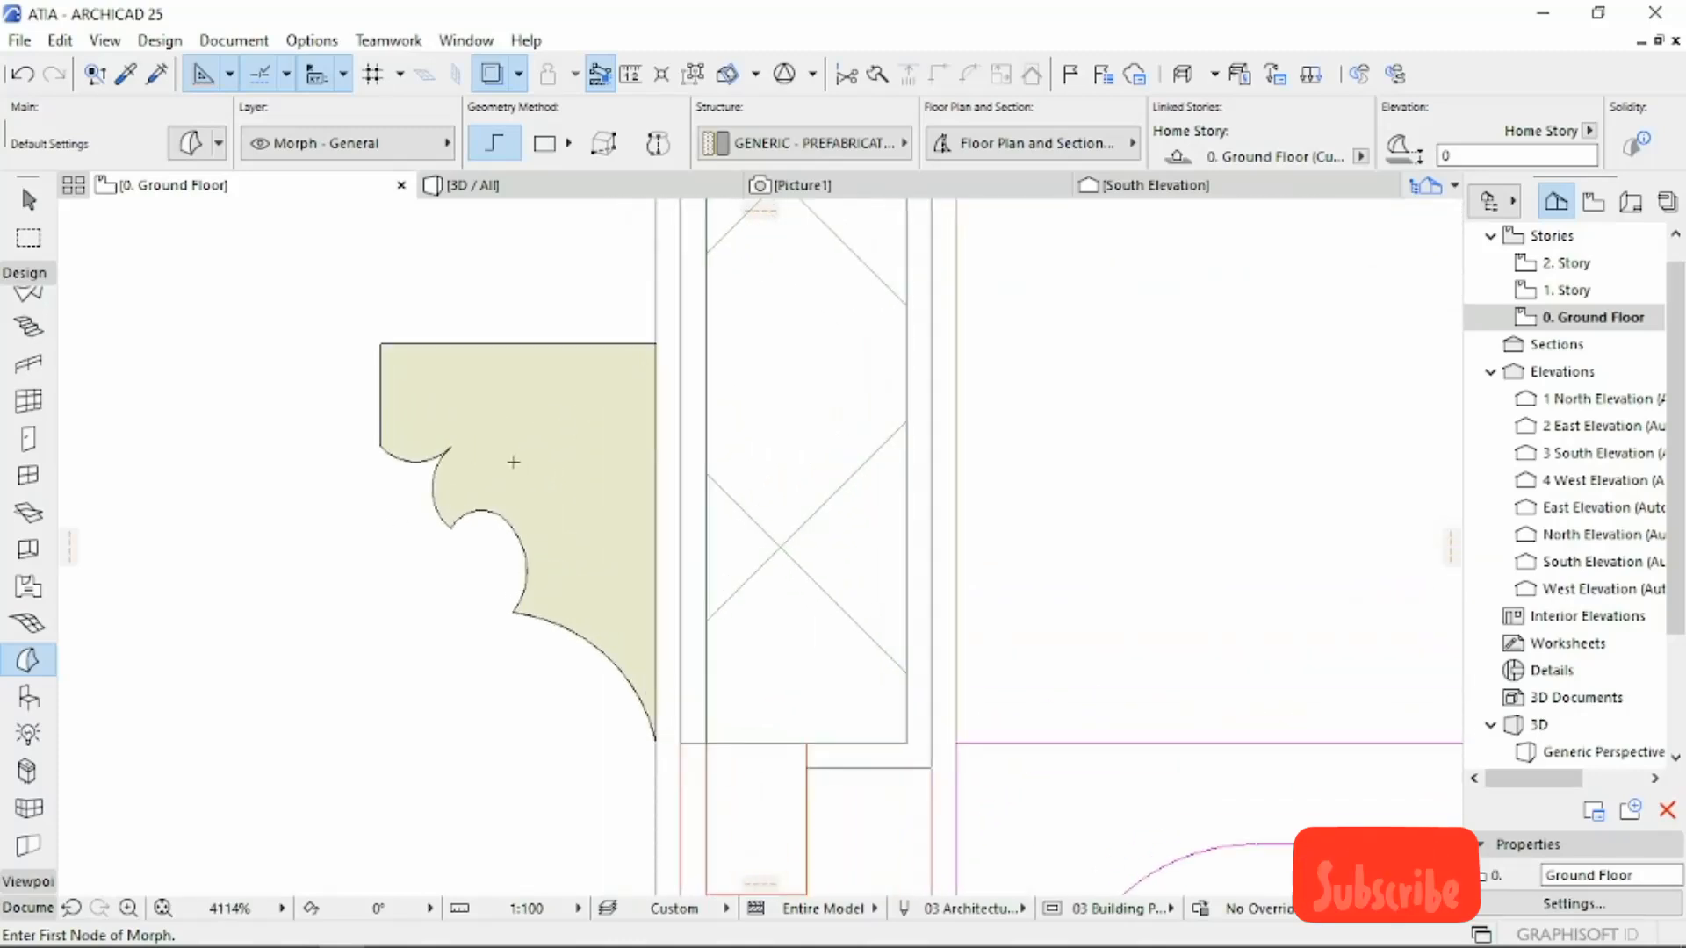
scroll(445, 519, down, 10)
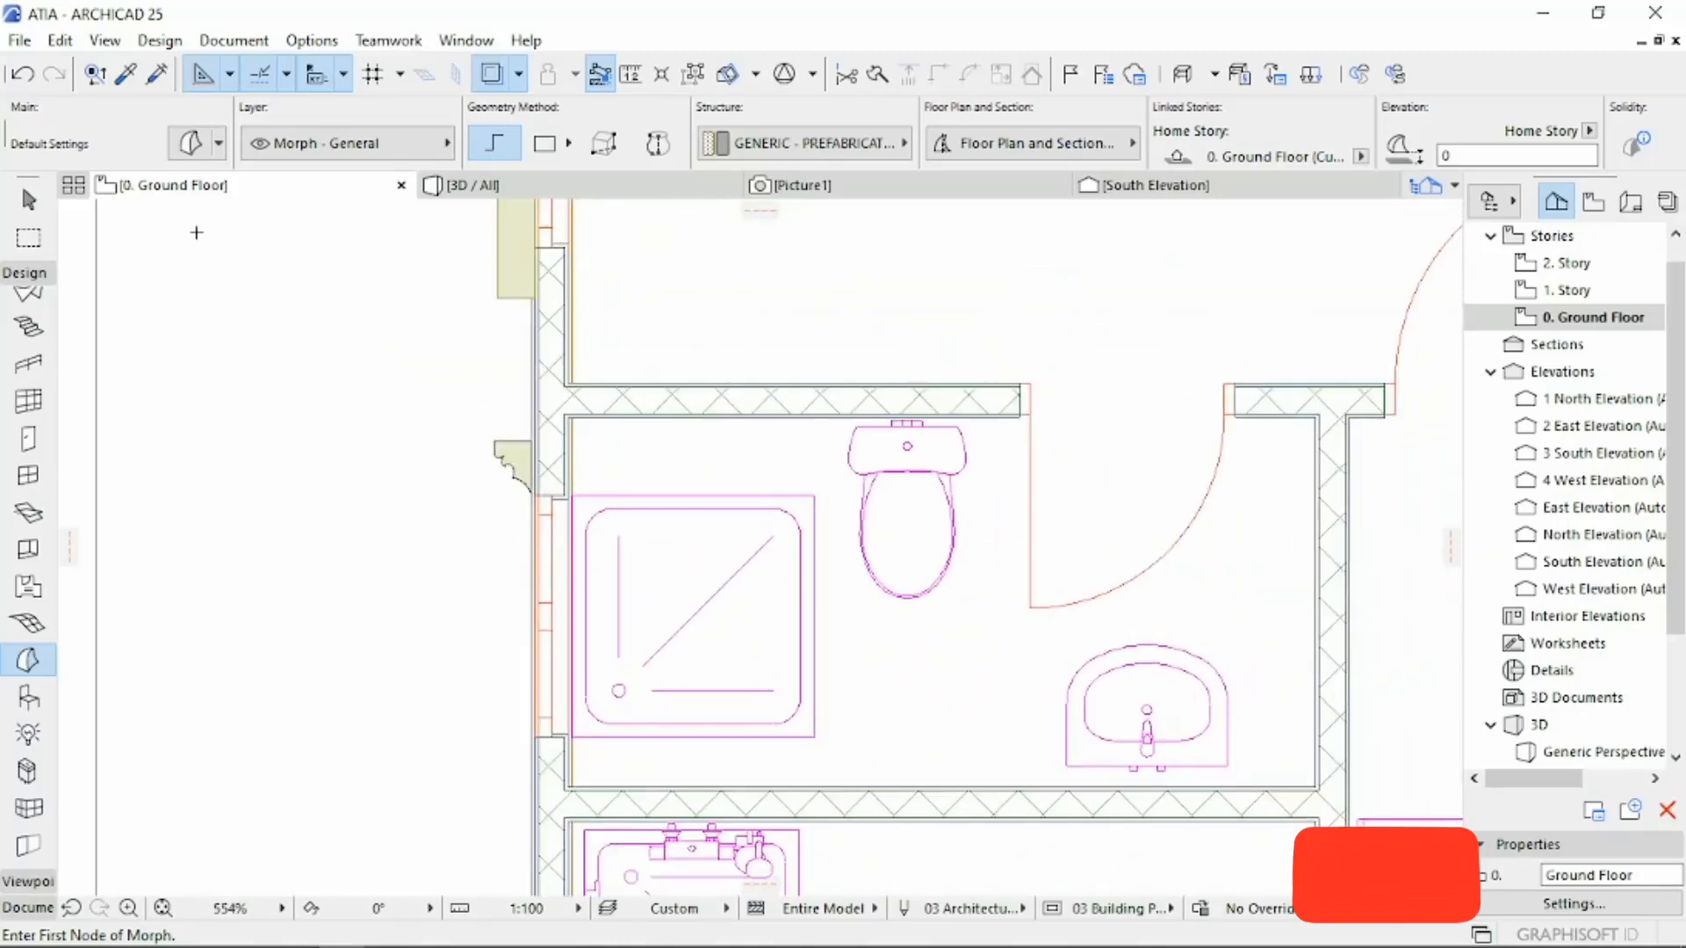
Step: Switch to the 3D view and bring the moulding profile morph at the foot of the exterior wall into view
click(614, 186)
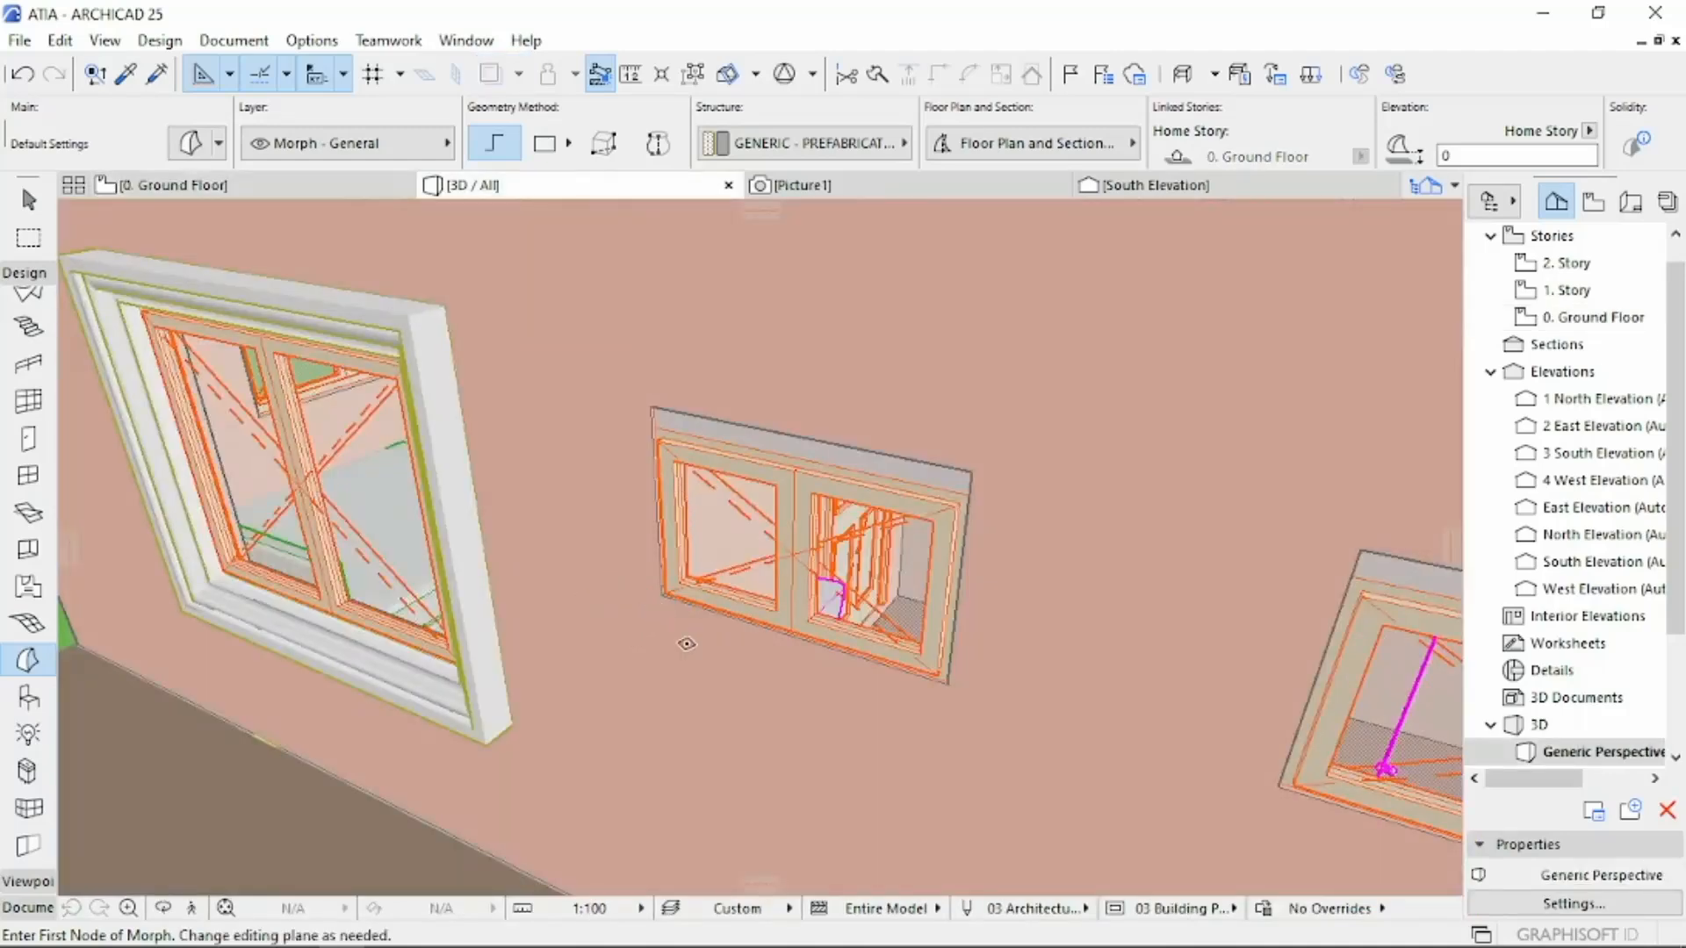
scroll(686, 645, down, 1)
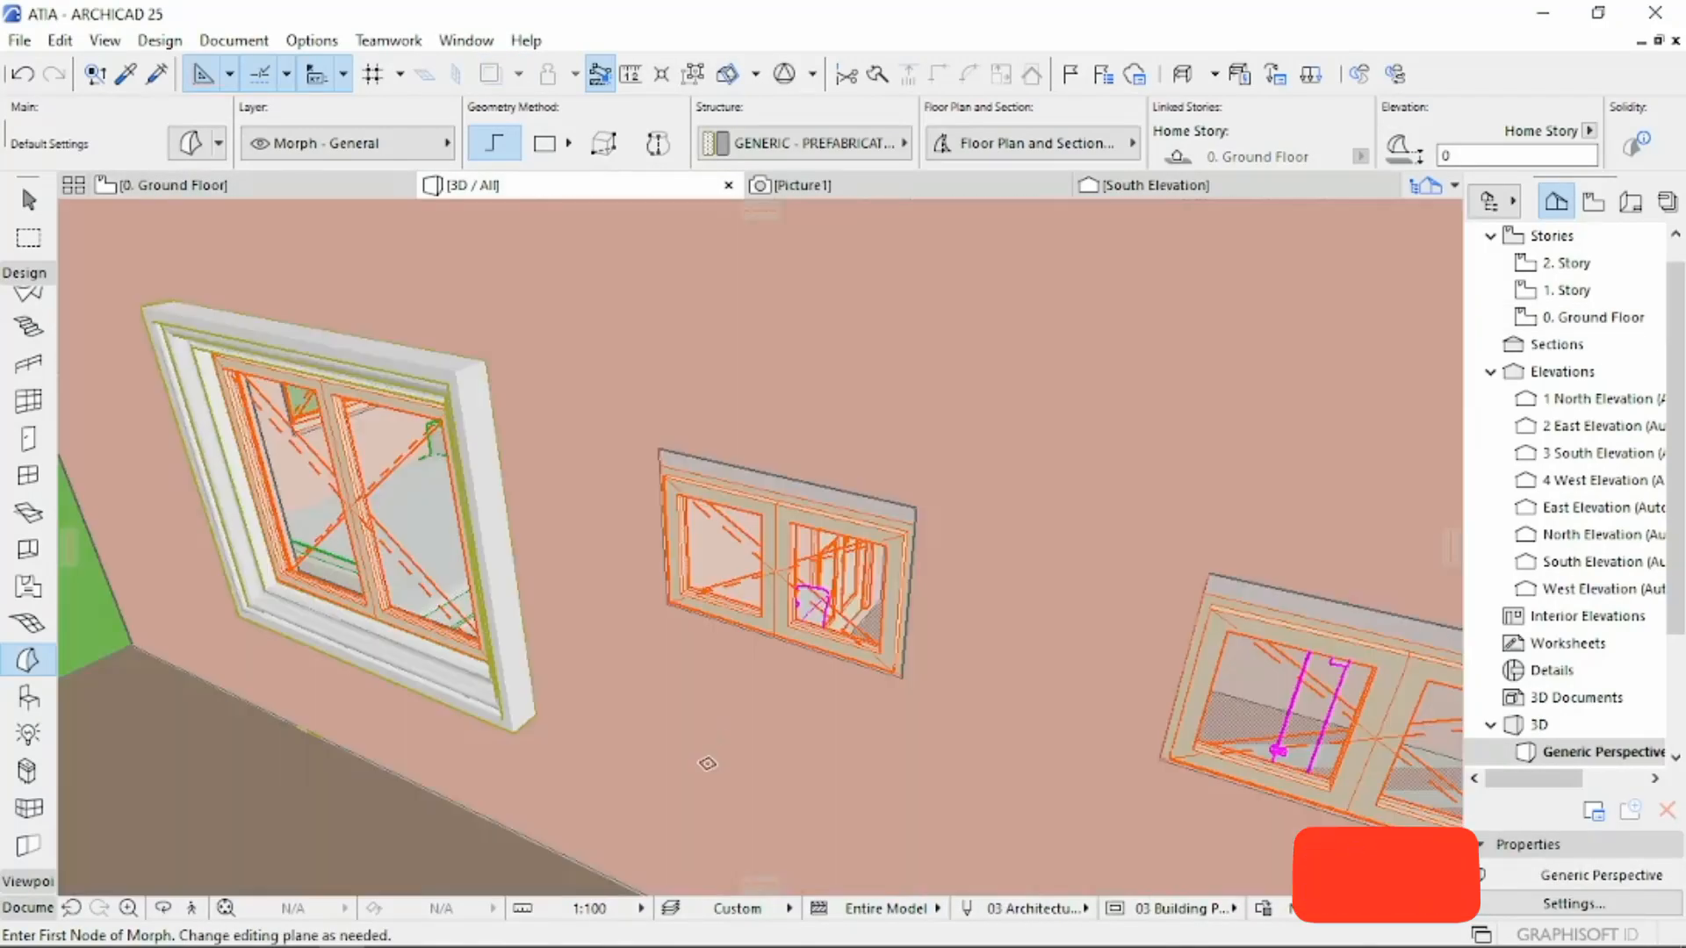
middle_drag(706, 764, 761, 632)
scroll(685, 824, up, 2)
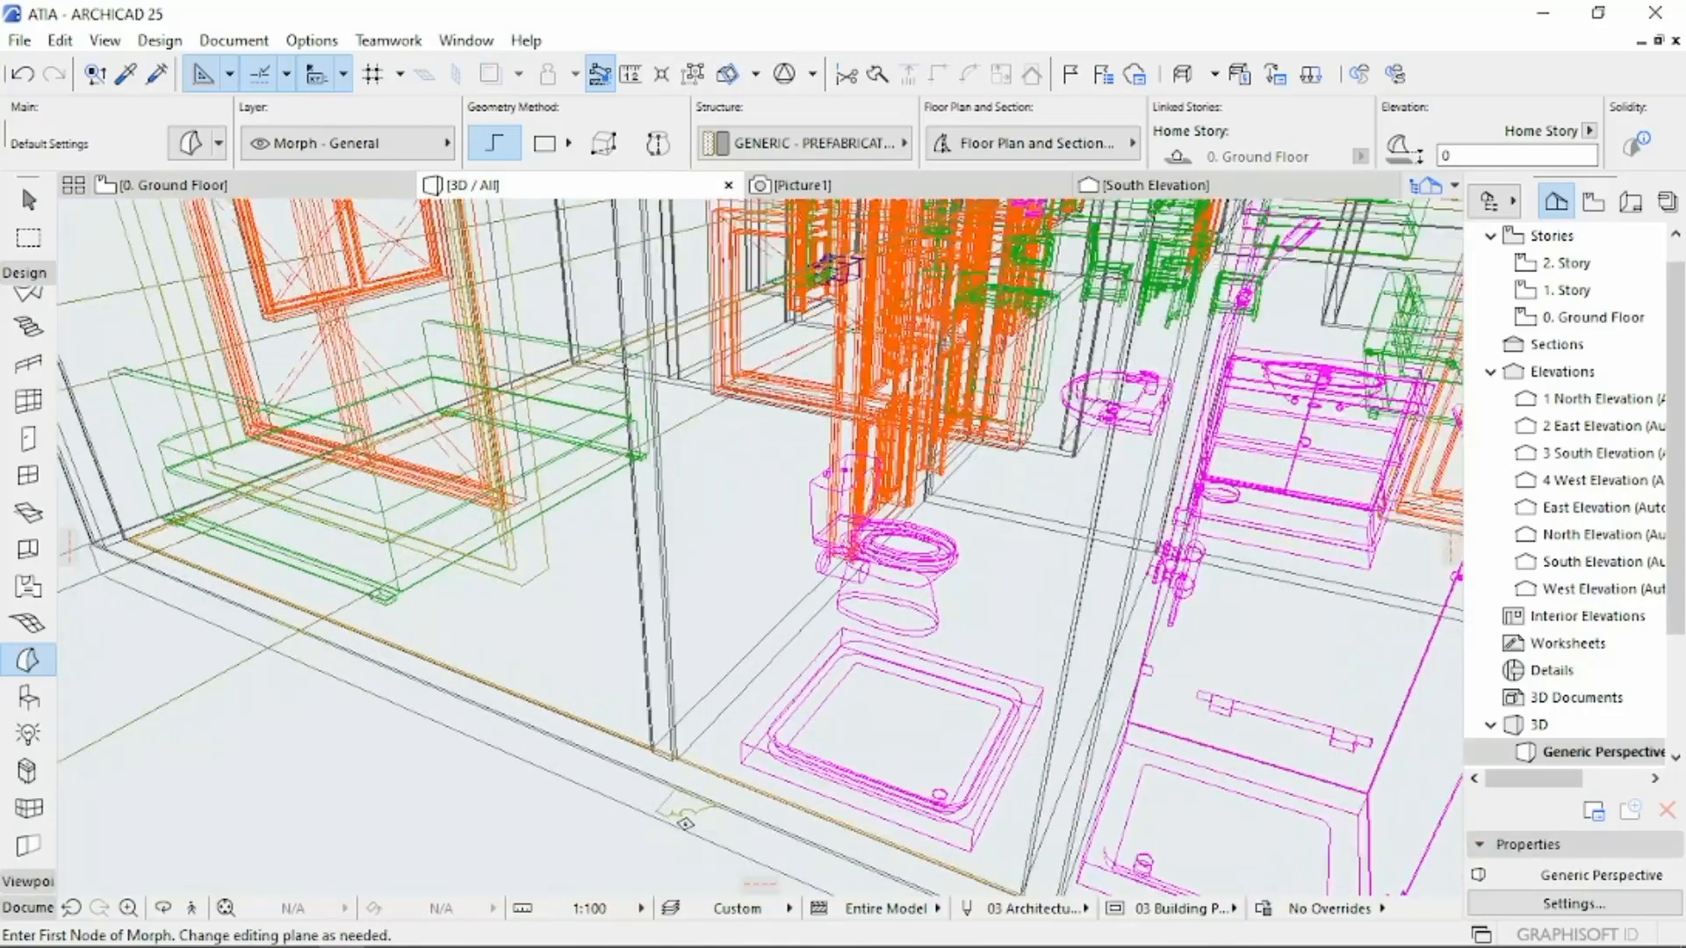
scroll(685, 821, up, 3)
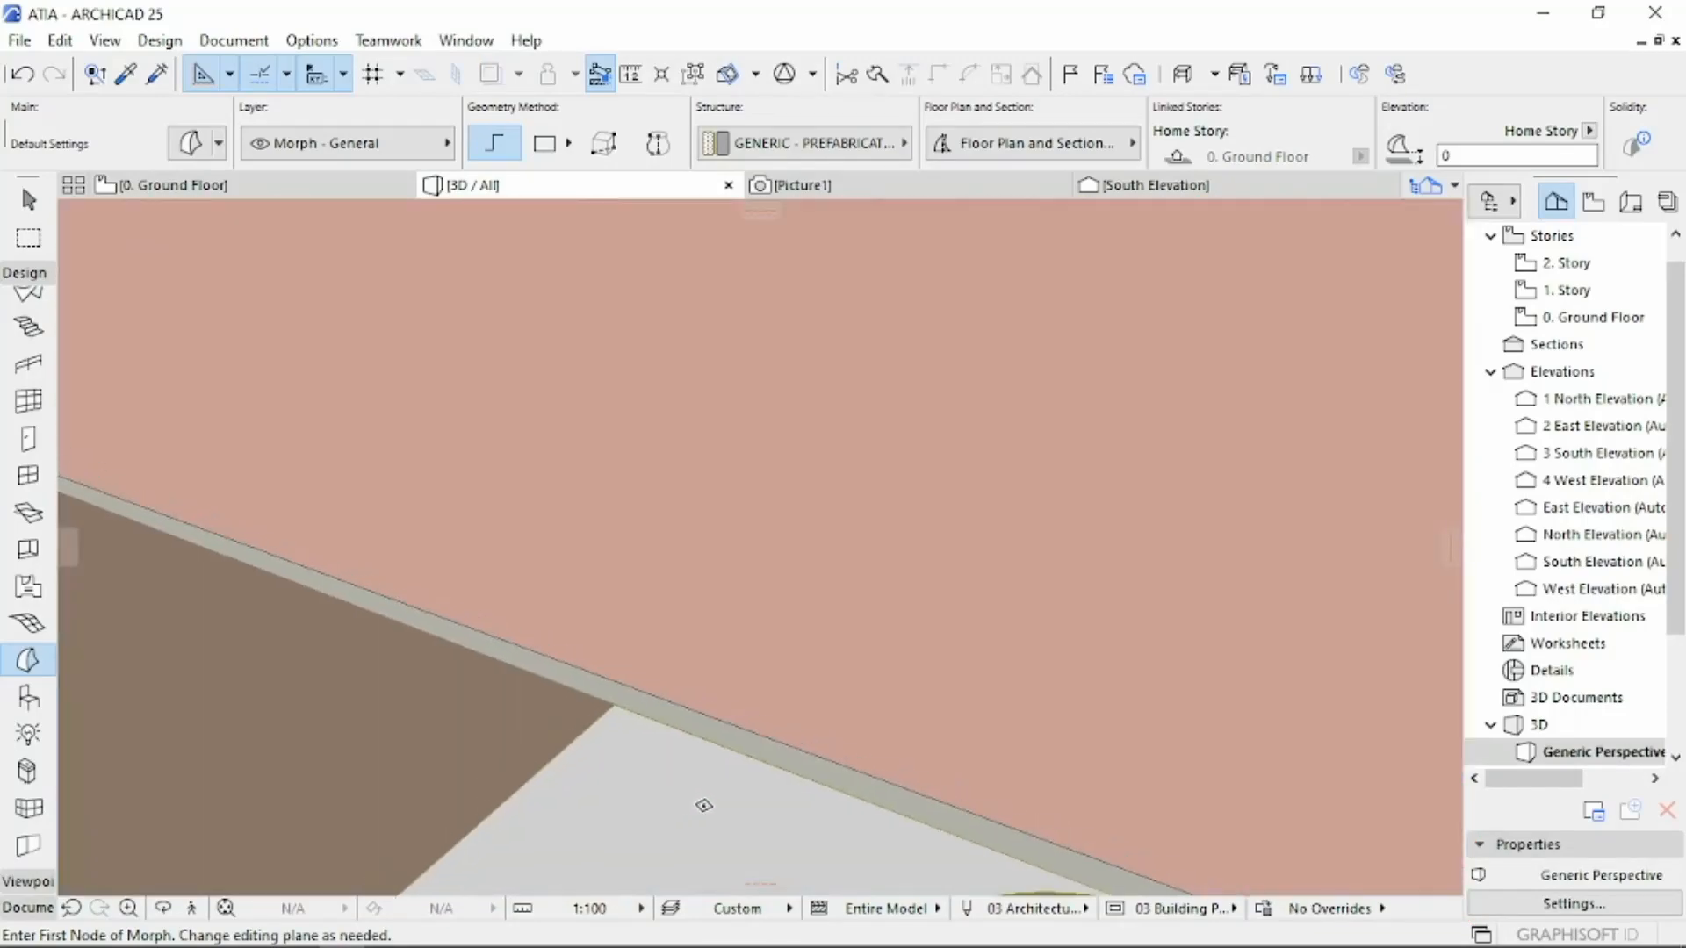
scroll(707, 808, down, 3)
middle_drag(821, 851, 699, 740)
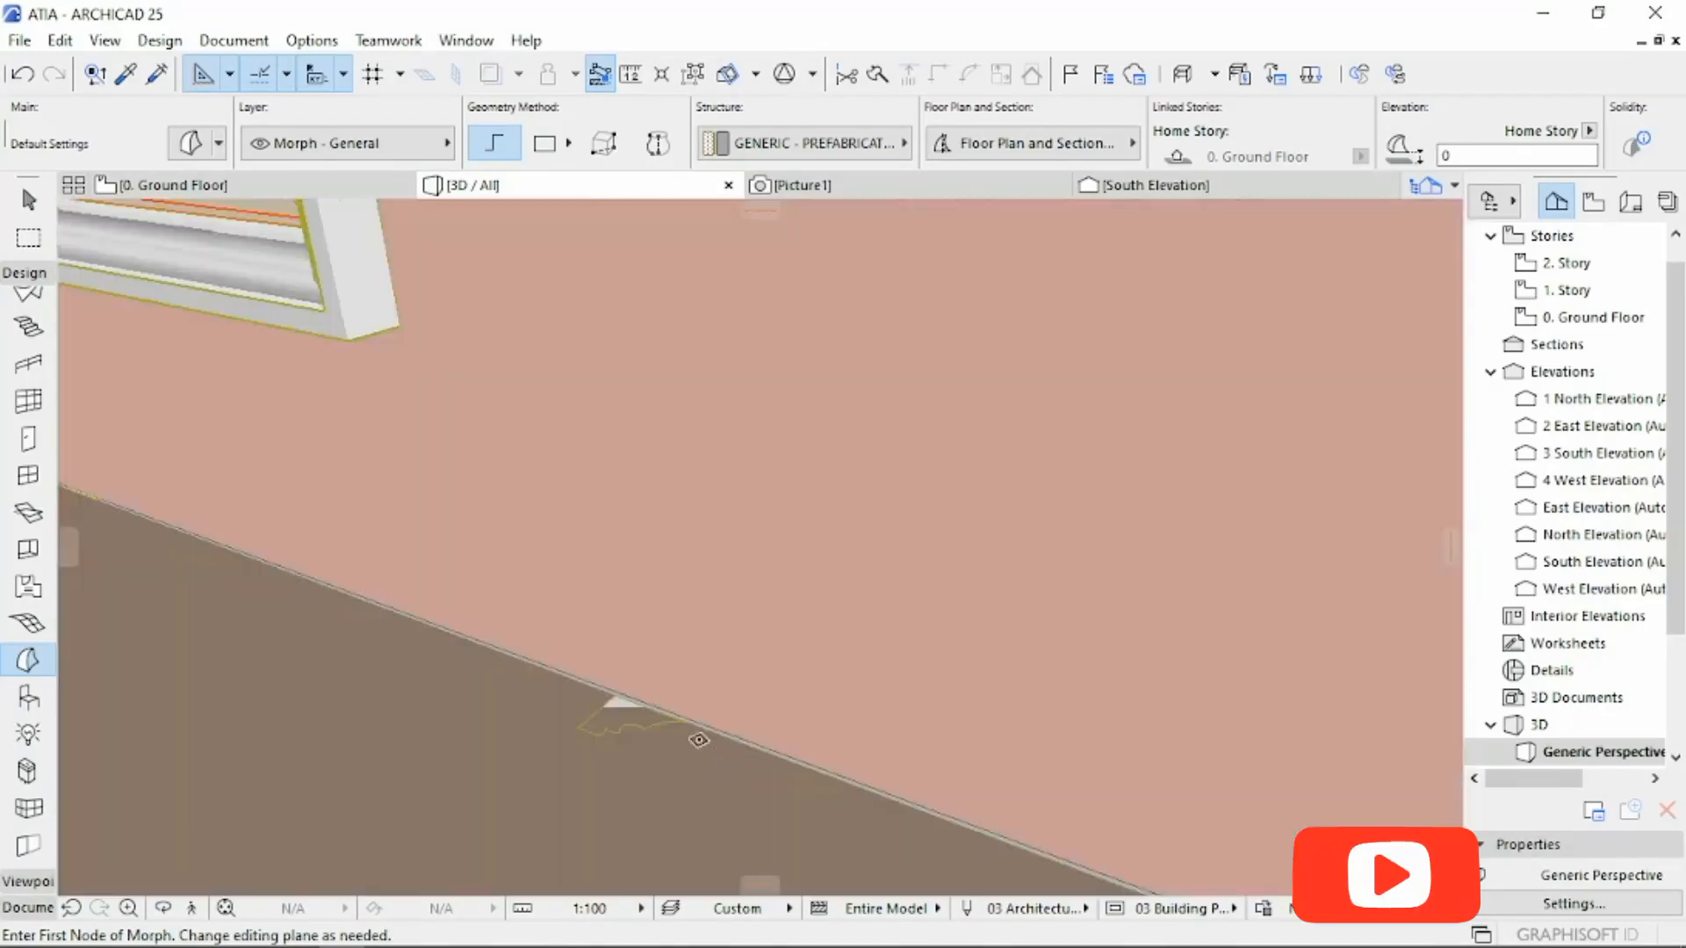
scroll(629, 724, up, 1)
click(625, 713)
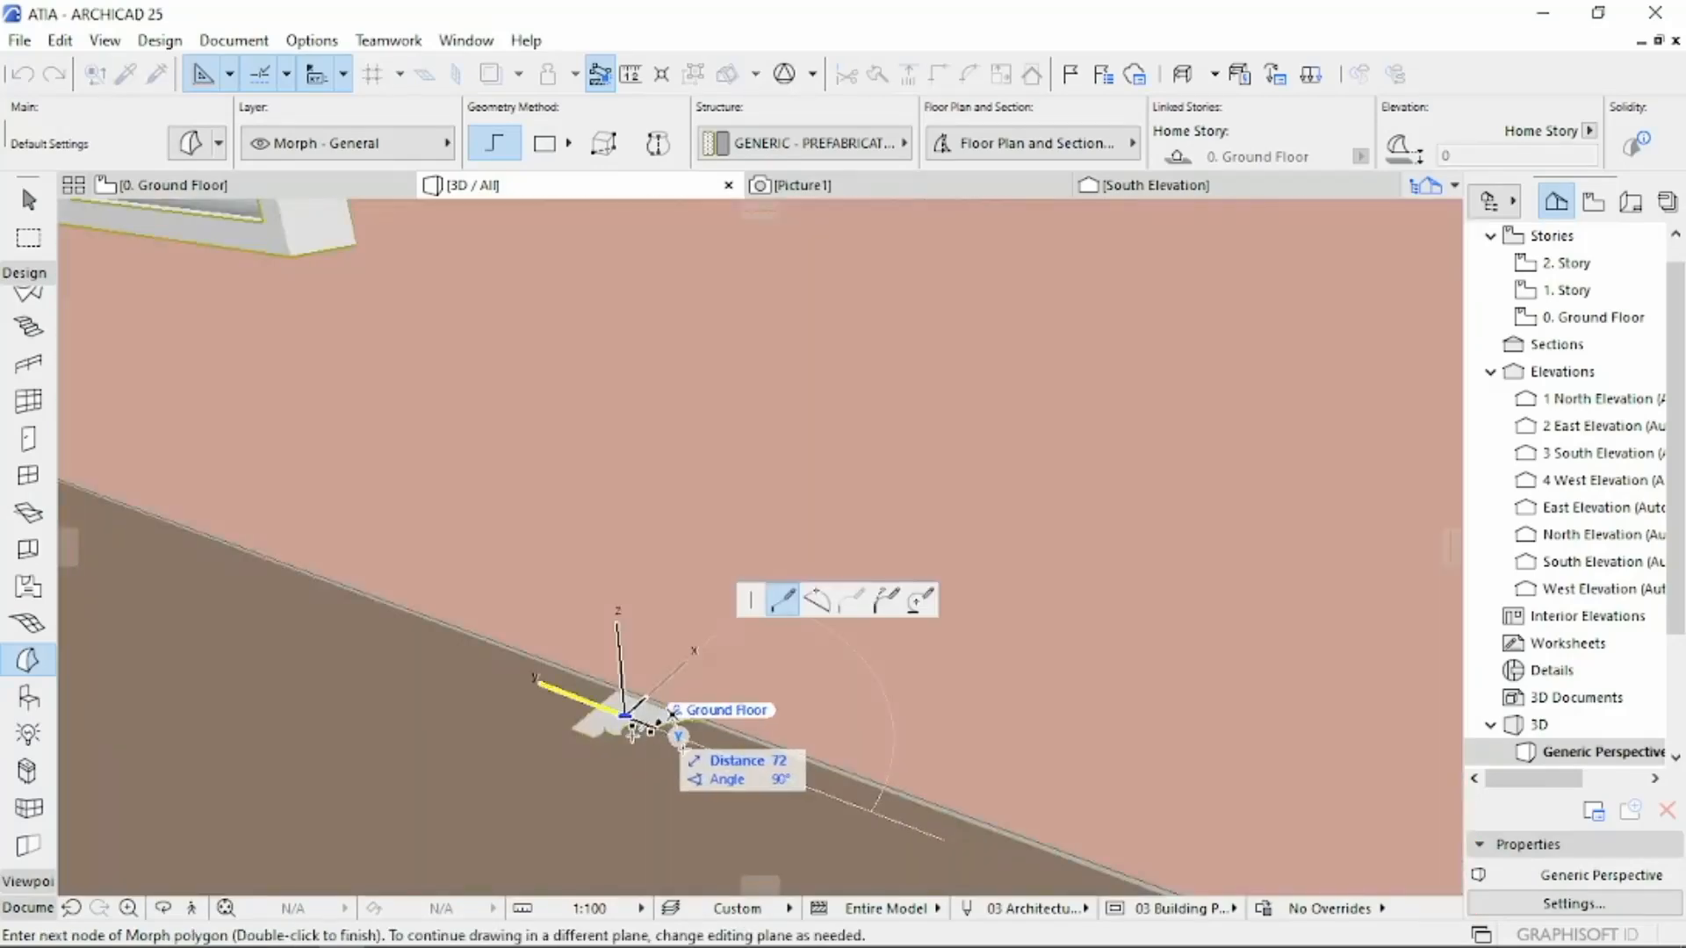
key(Escape)
scroll(683, 749, up, 1)
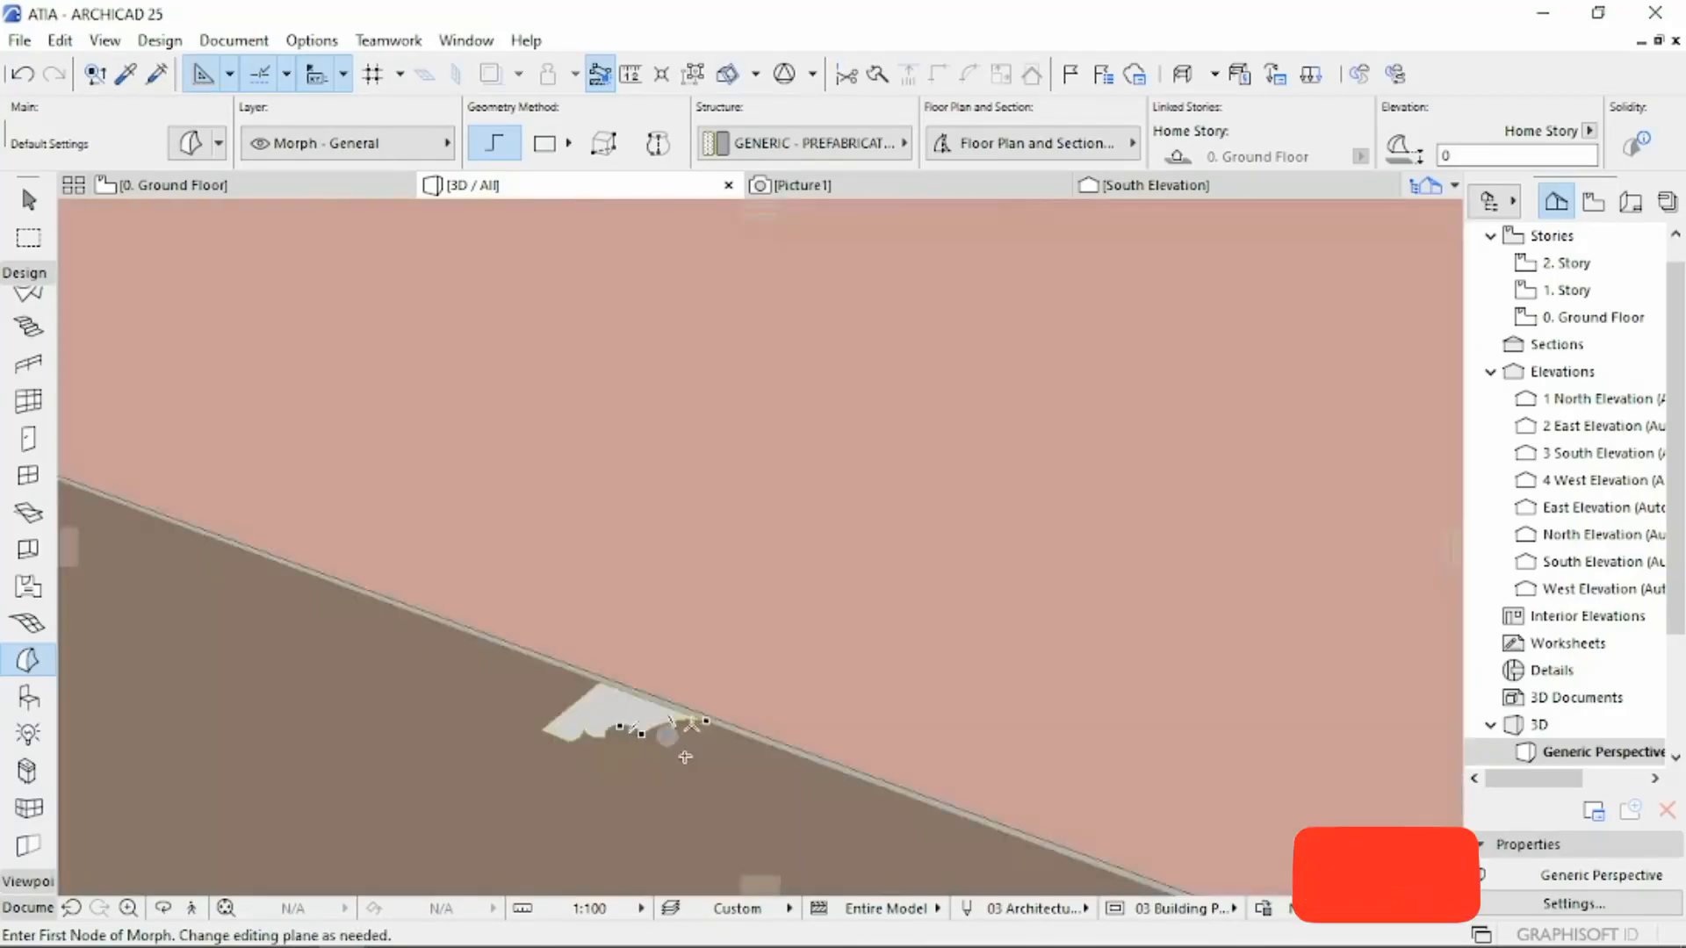
scroll(684, 753, up, 1)
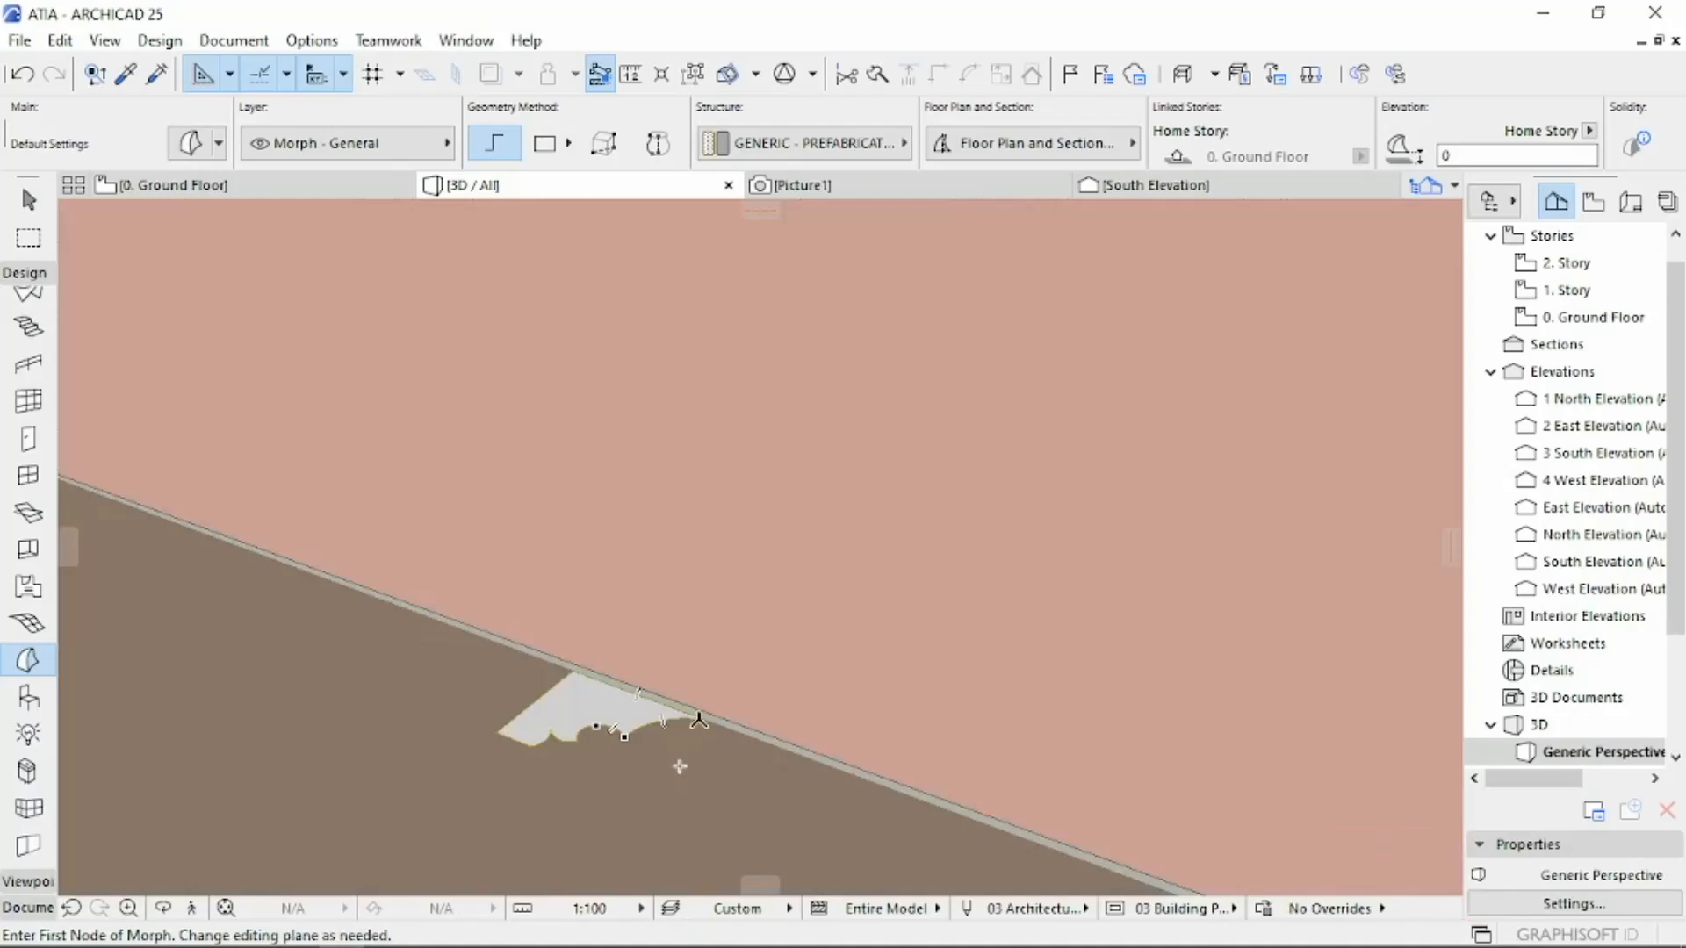
scroll(693, 733, up, 2)
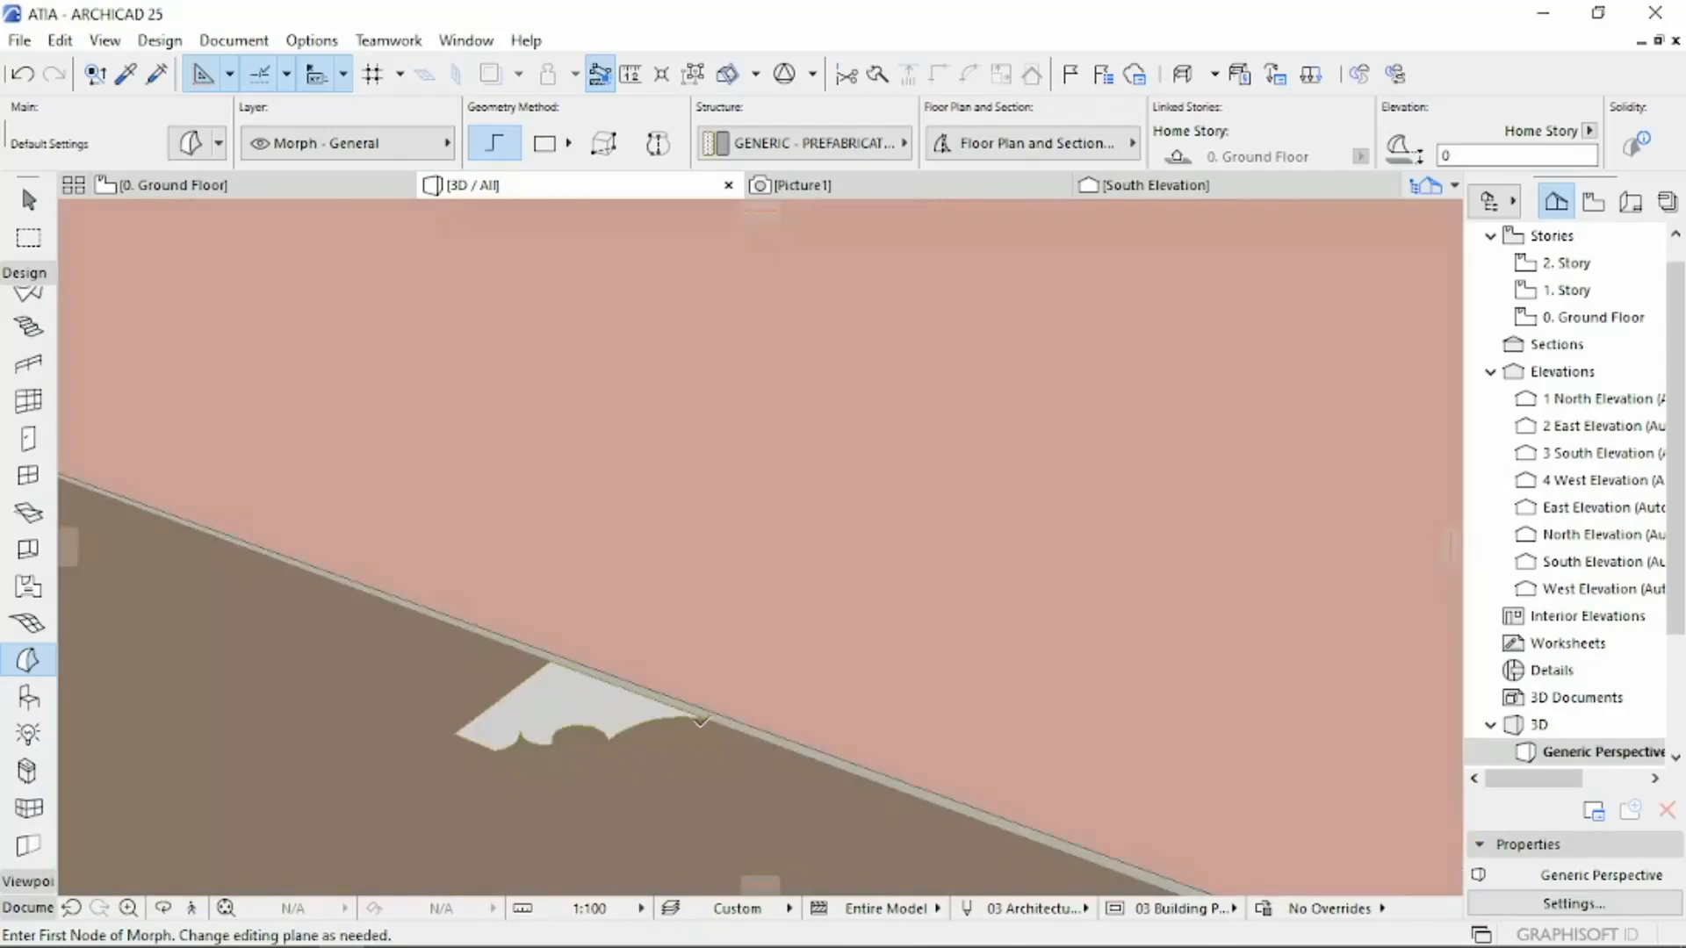
click(700, 718)
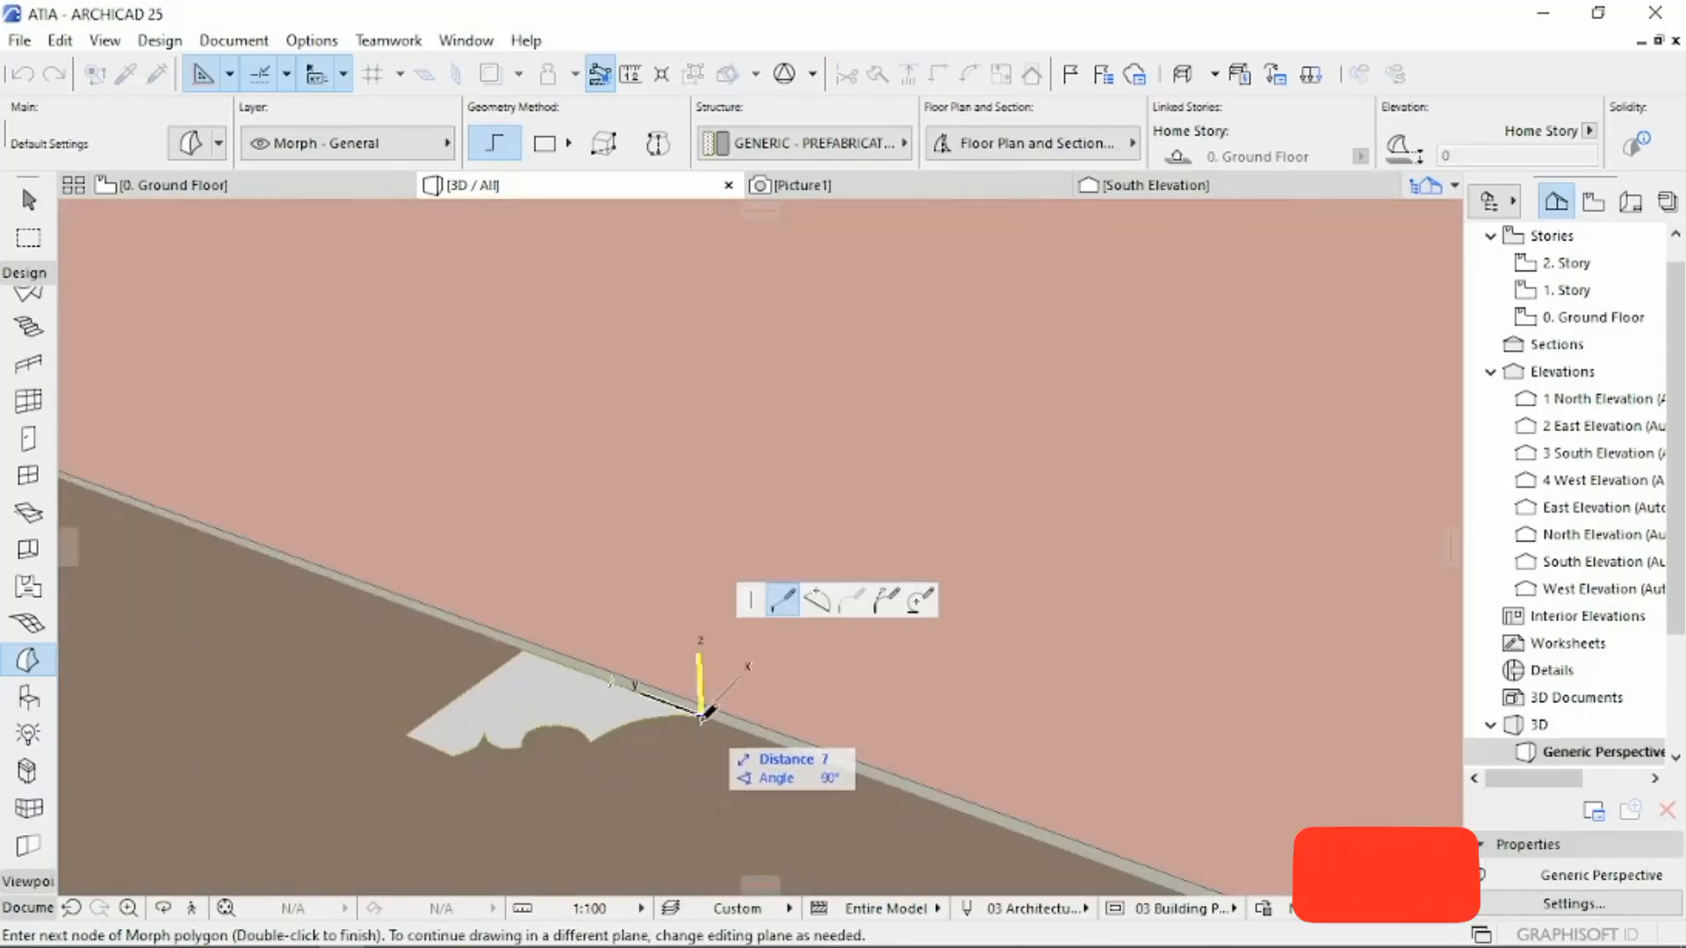
key(Escape)
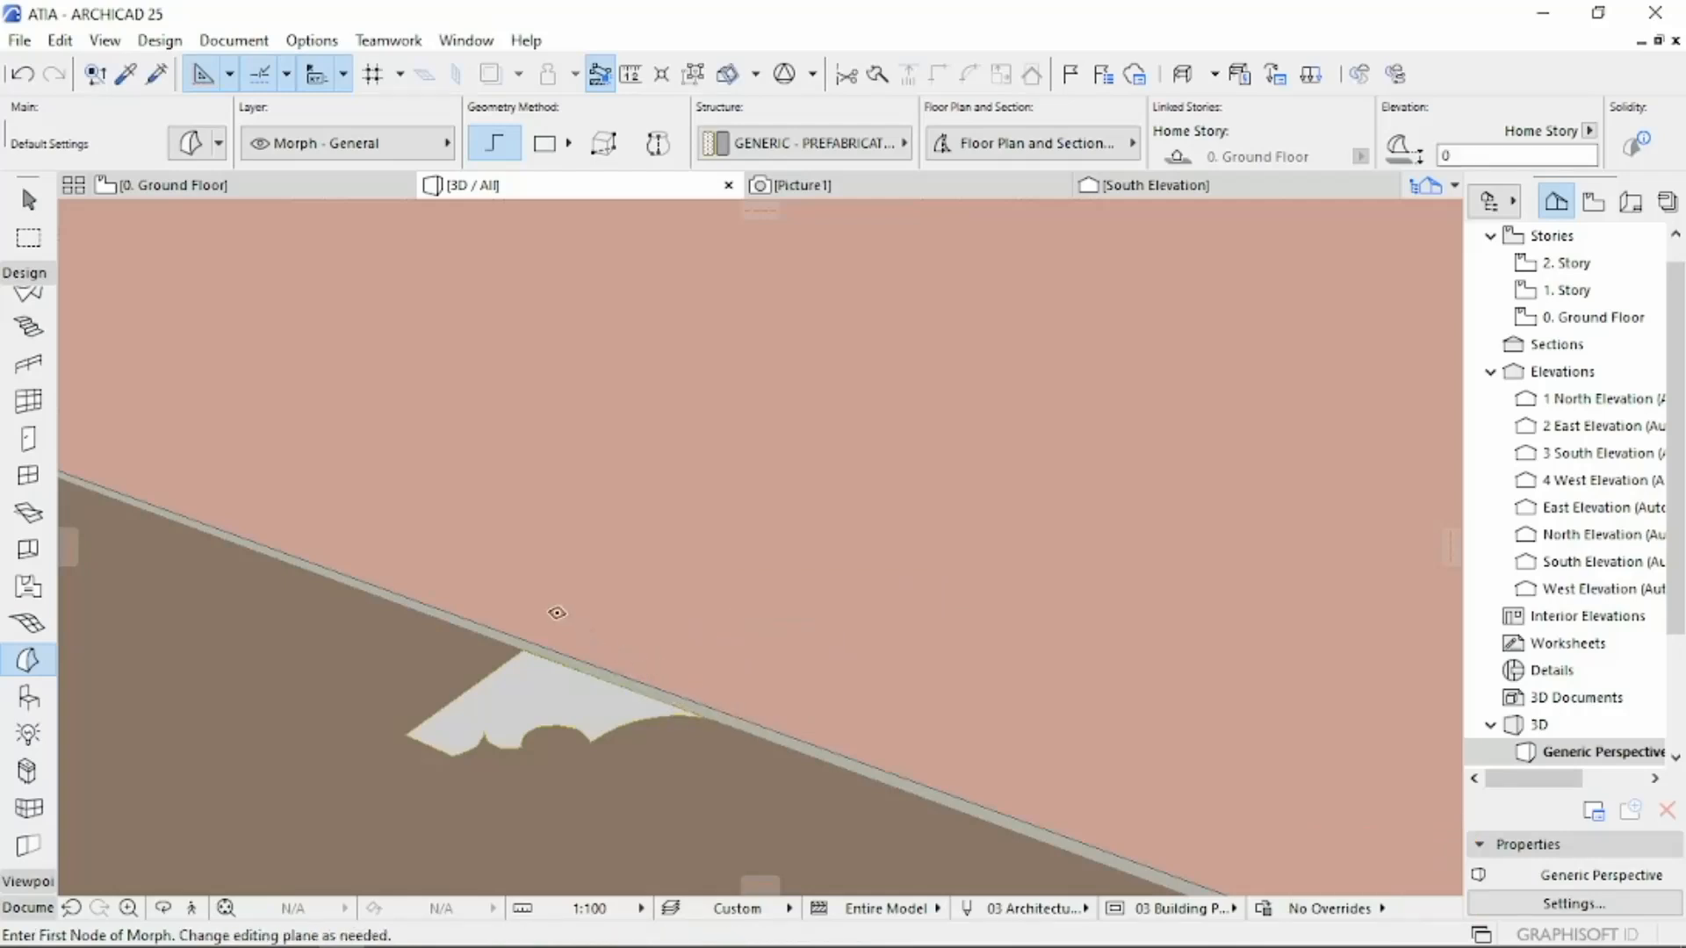
Step: Select the profile morph and move it by its wall-side corner 1600 vertically to the bathroom window's lower corner
key(Escape)
click(601, 716)
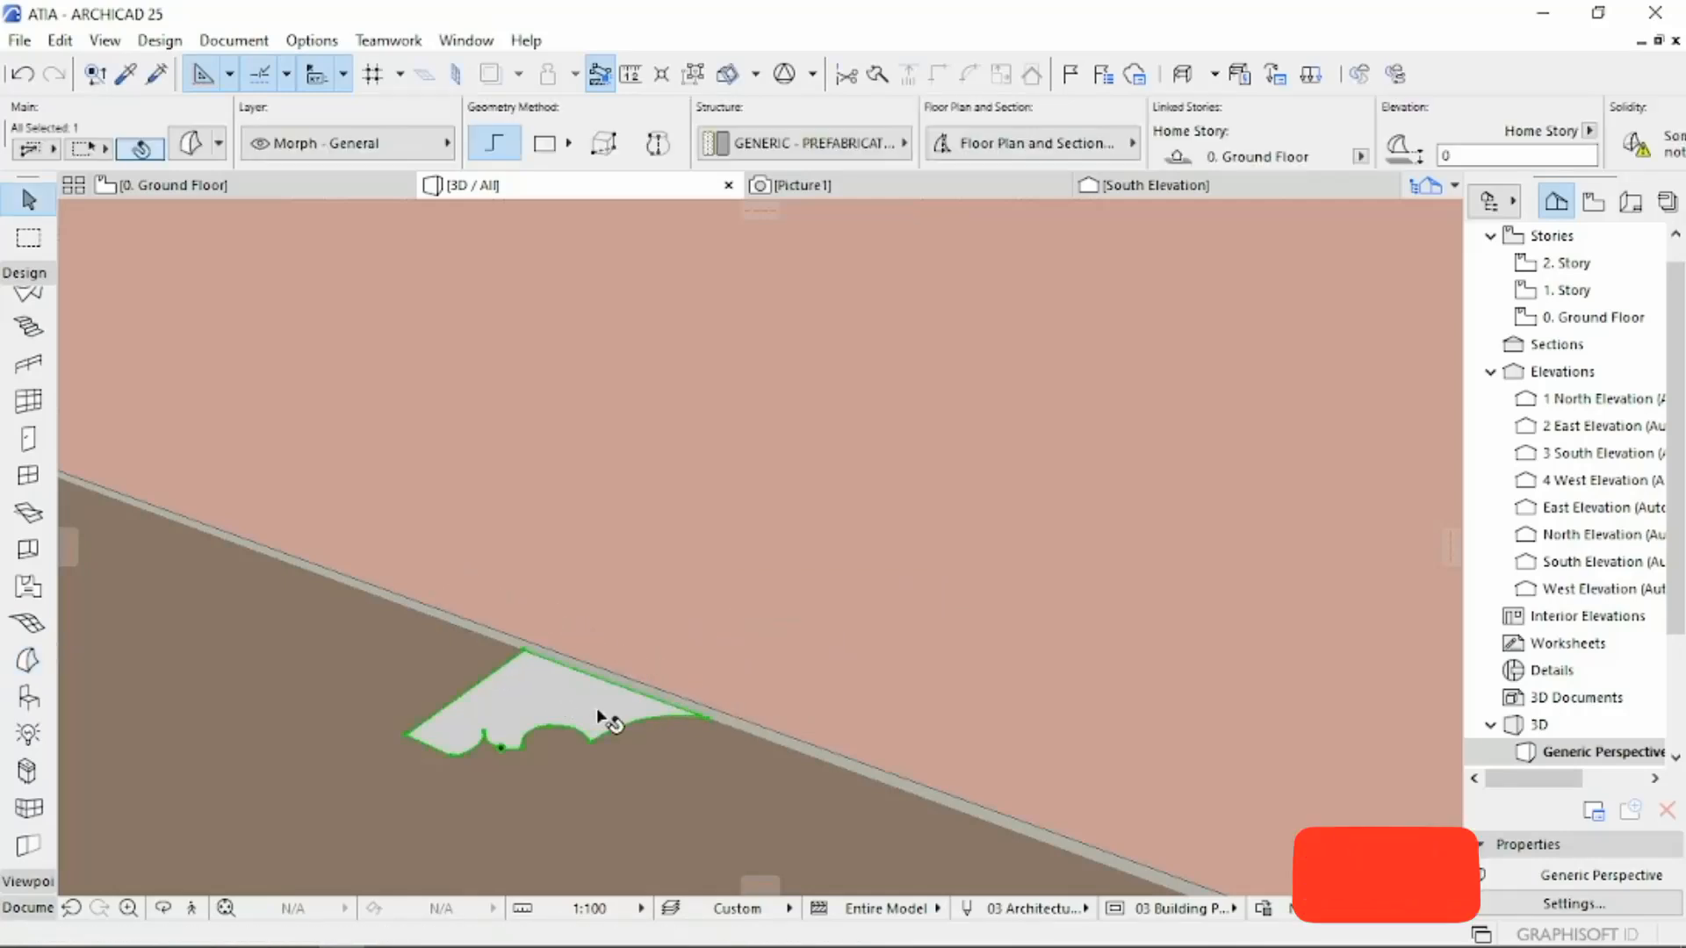
click(709, 725)
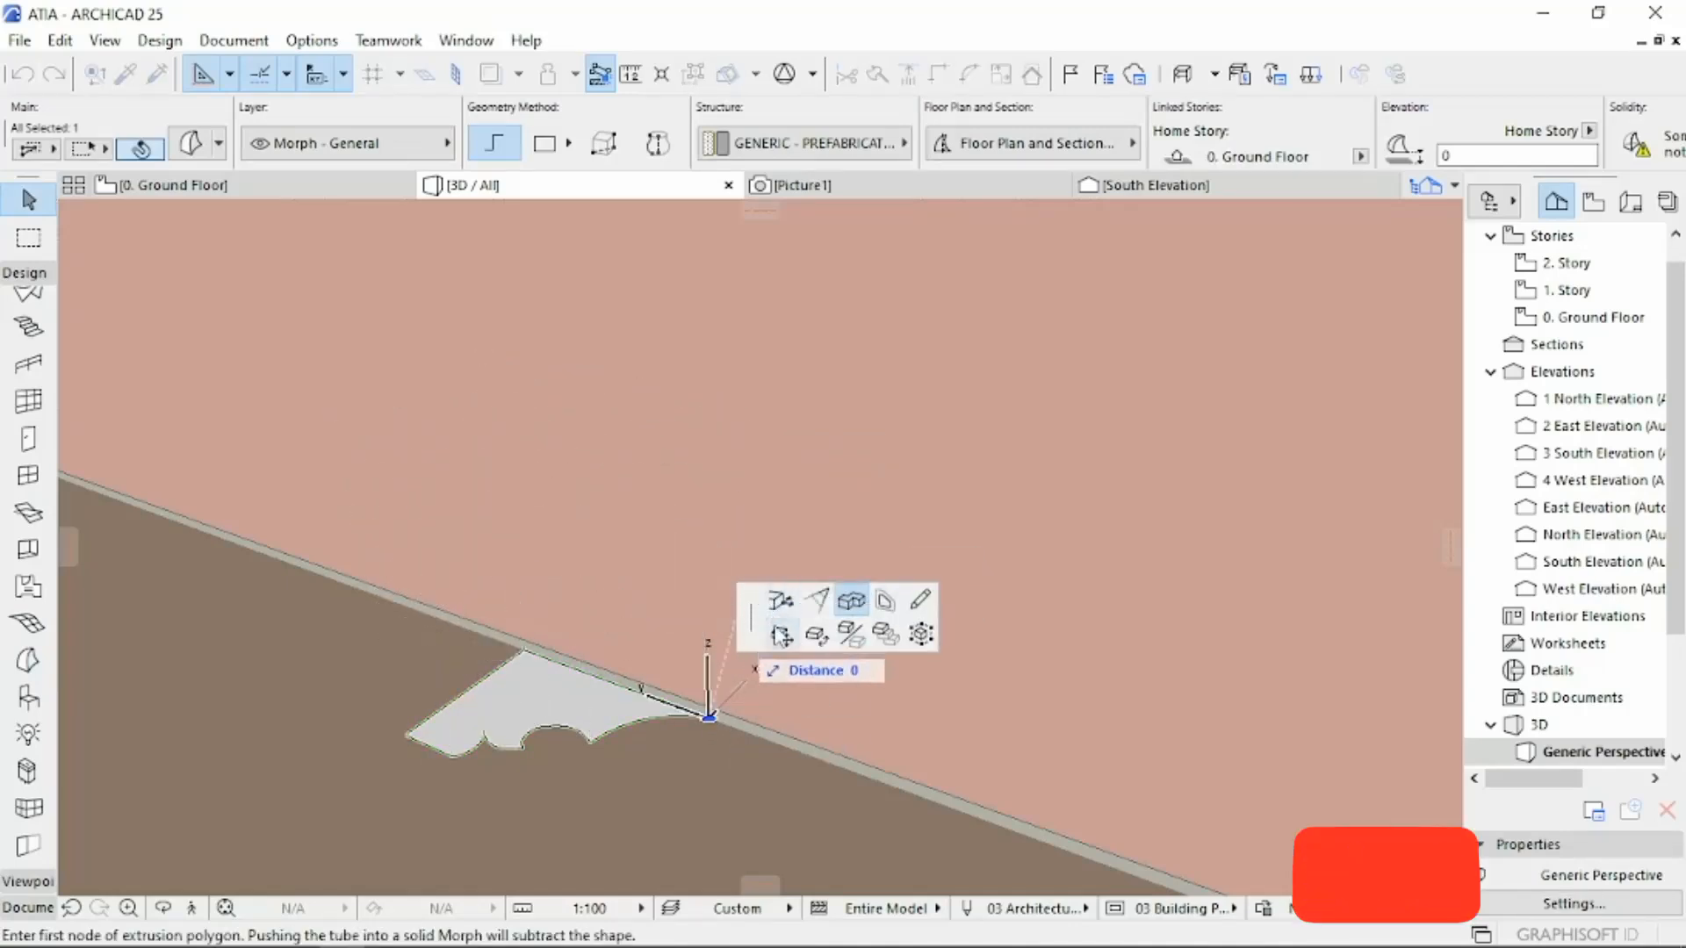
click(781, 634)
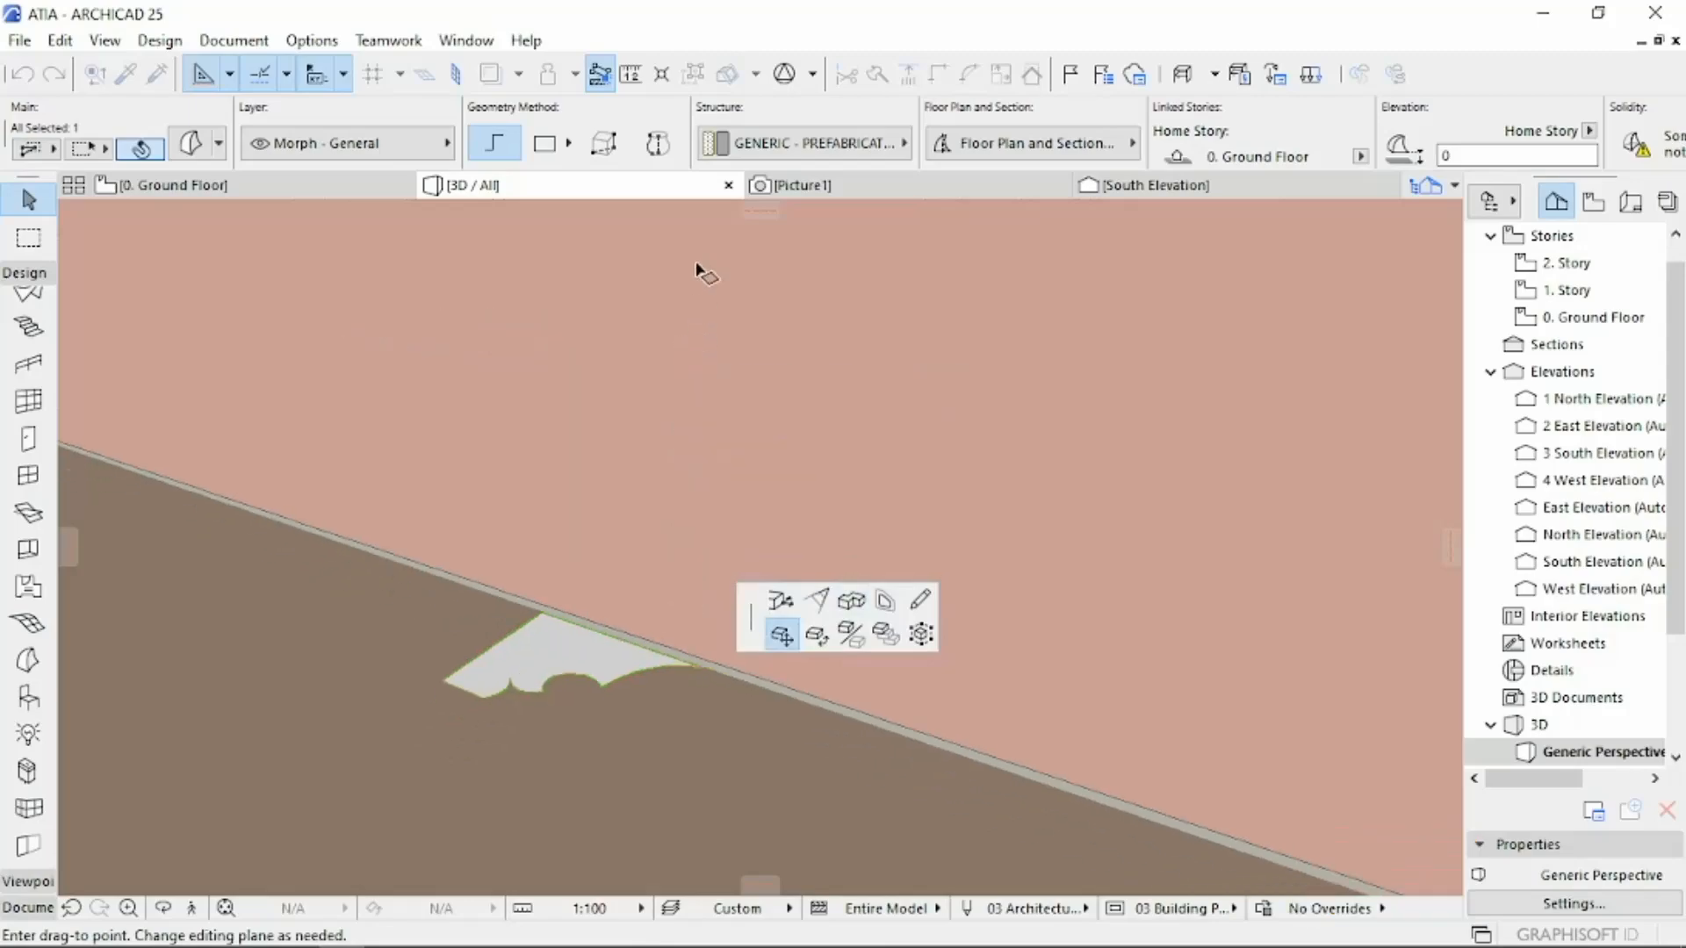
scroll(715, 308, down, 5)
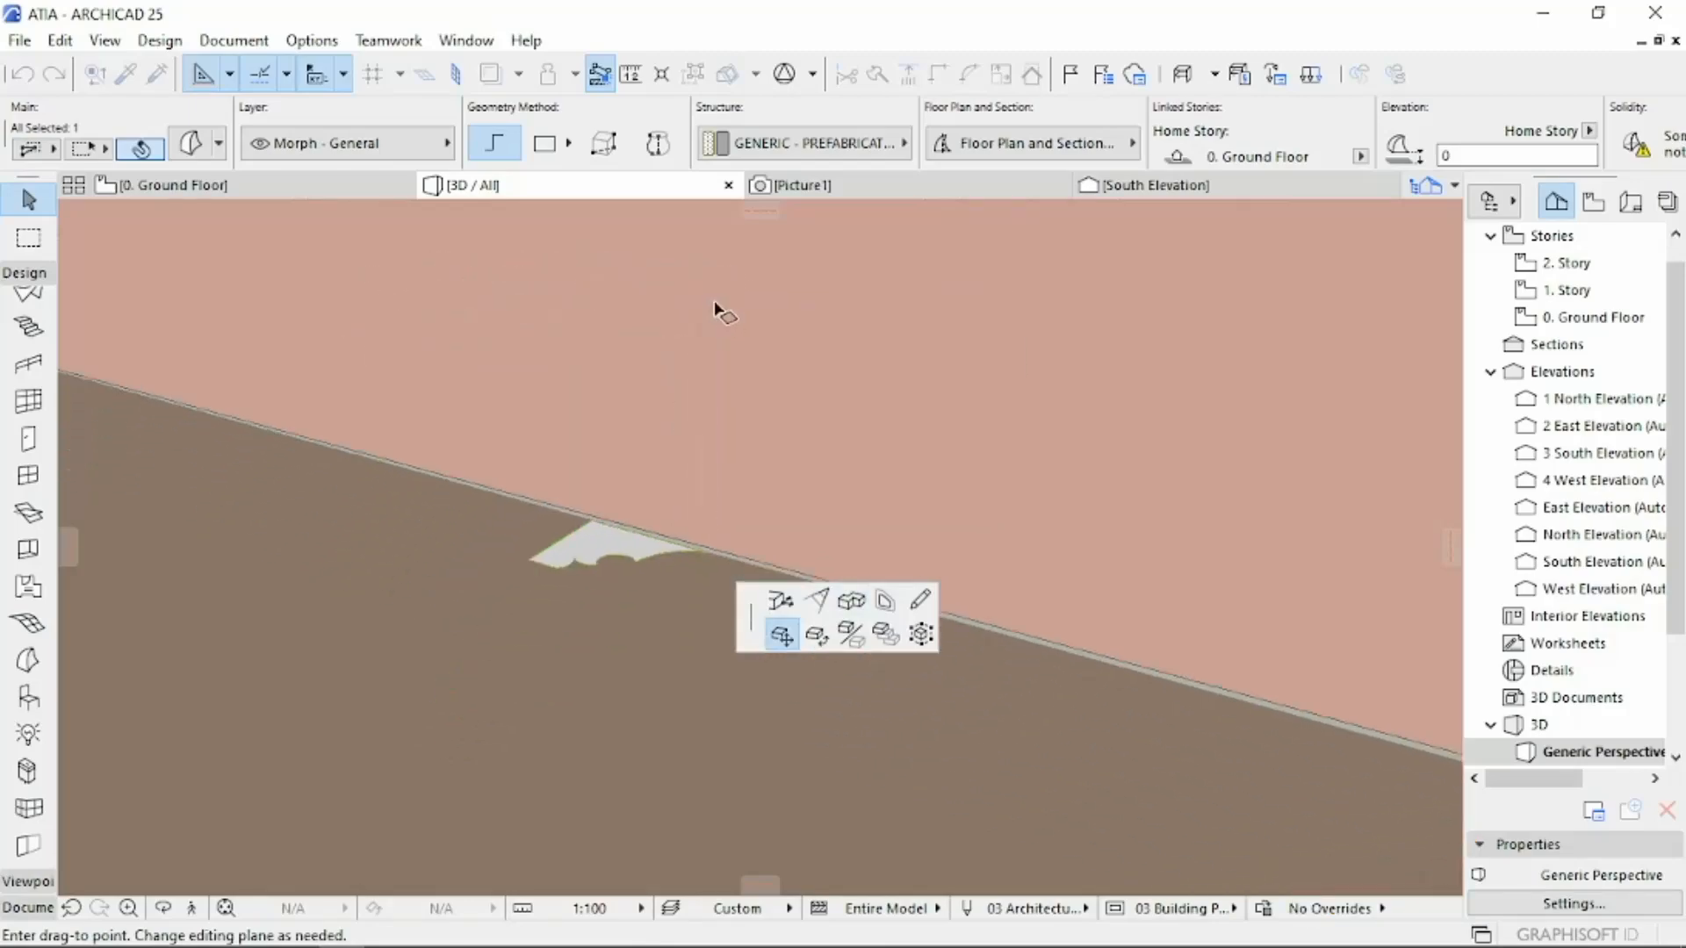
scroll(632, 492, up, 8)
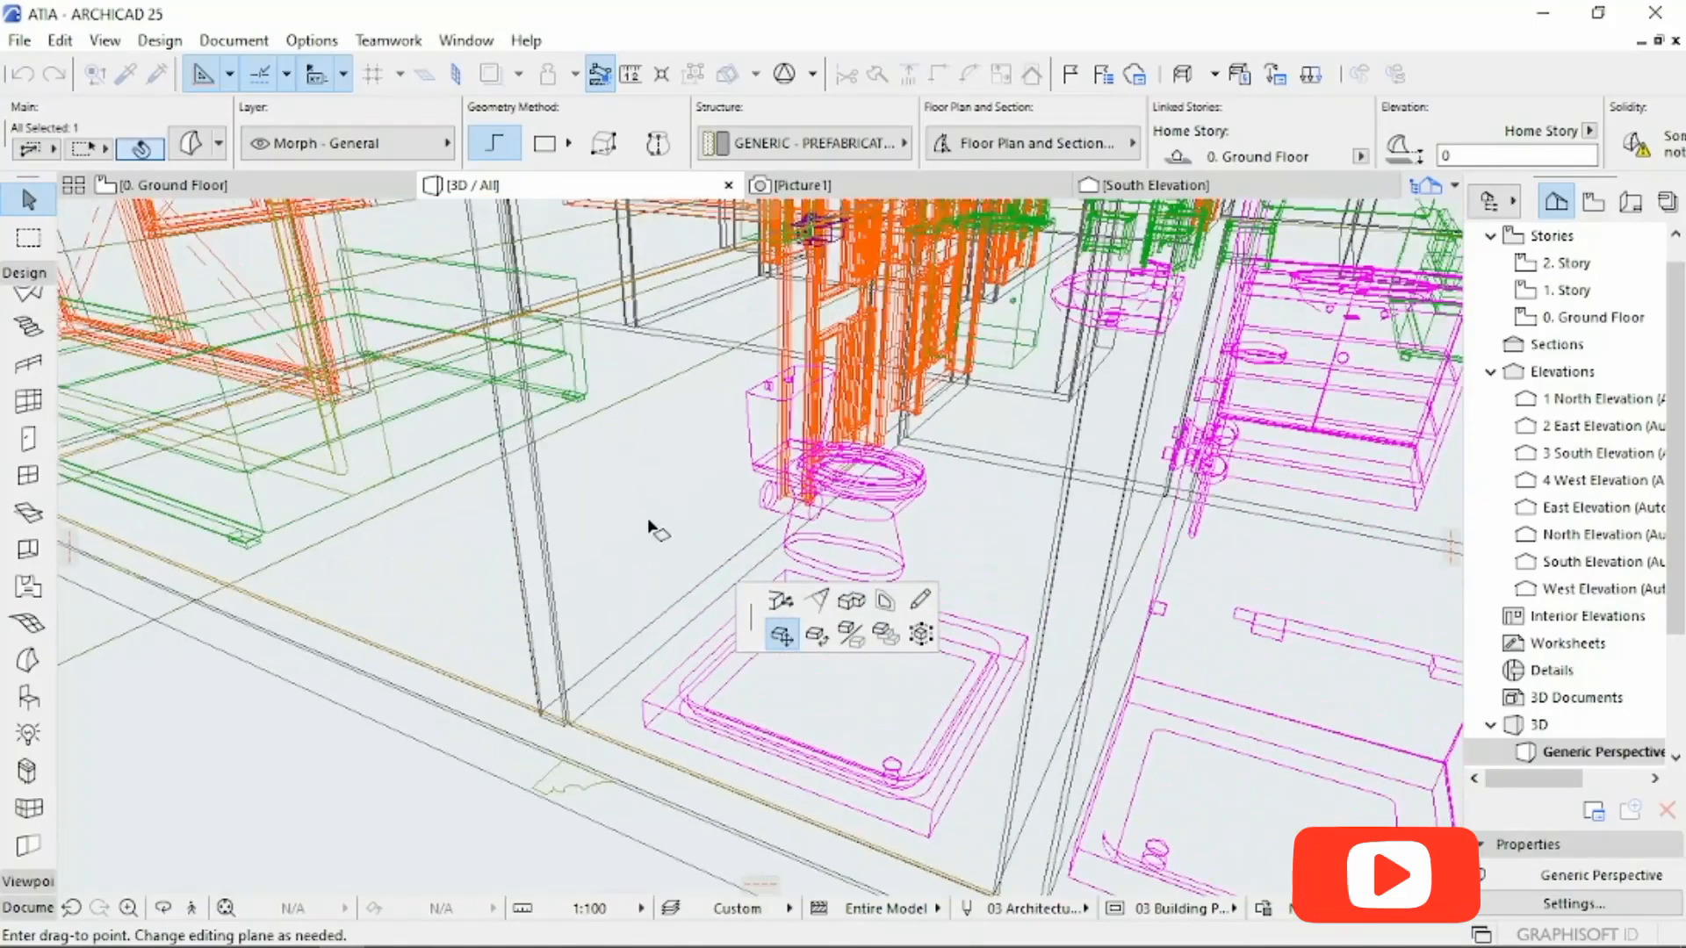
scroll(650, 525, down, 5)
scroll(653, 531, up, 6)
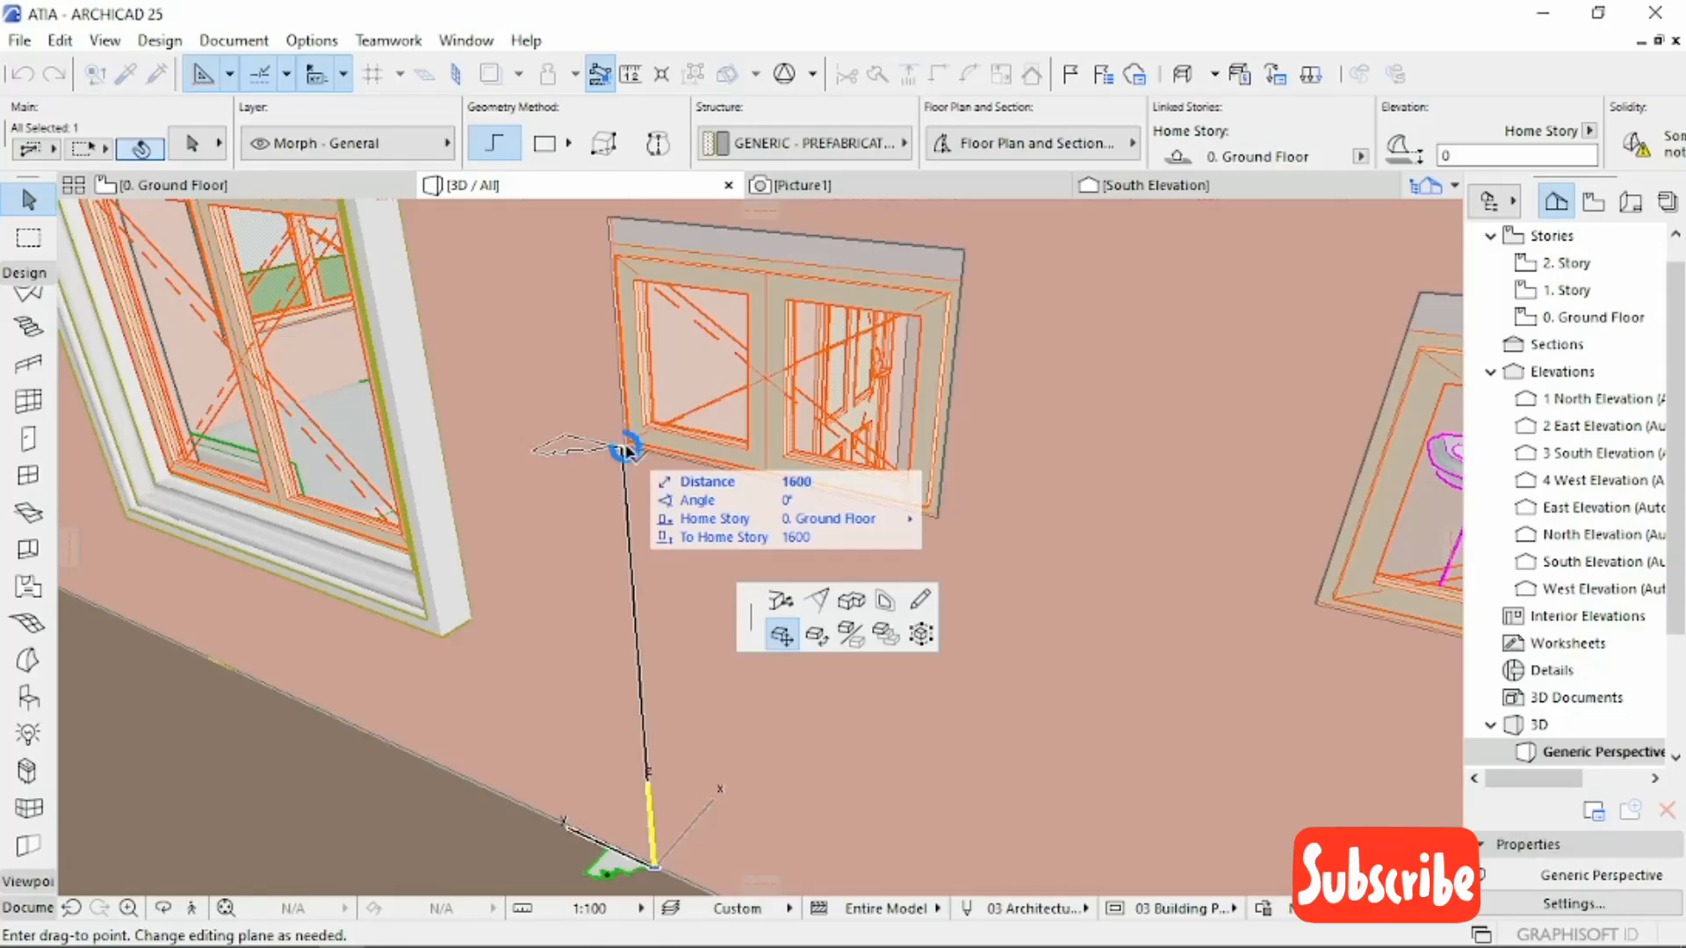
click(625, 448)
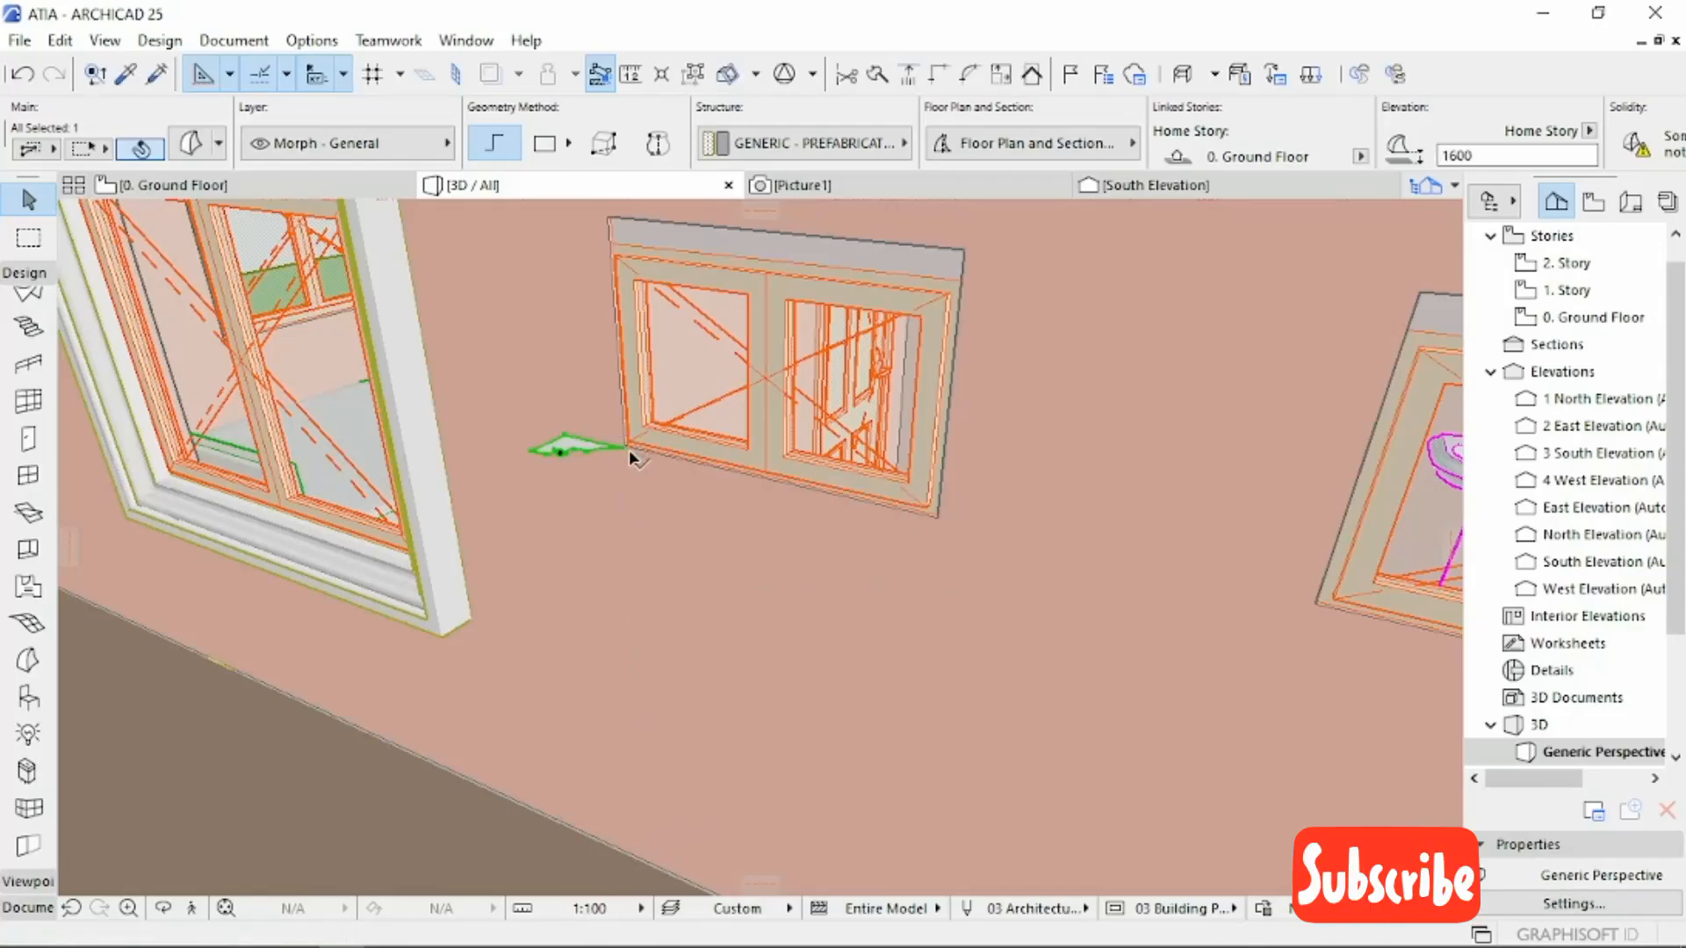
Step: Extrude the profile morph as a tube along all four edges of the bathroom window opening to form a moulded surround
scroll(613, 442, up, 2)
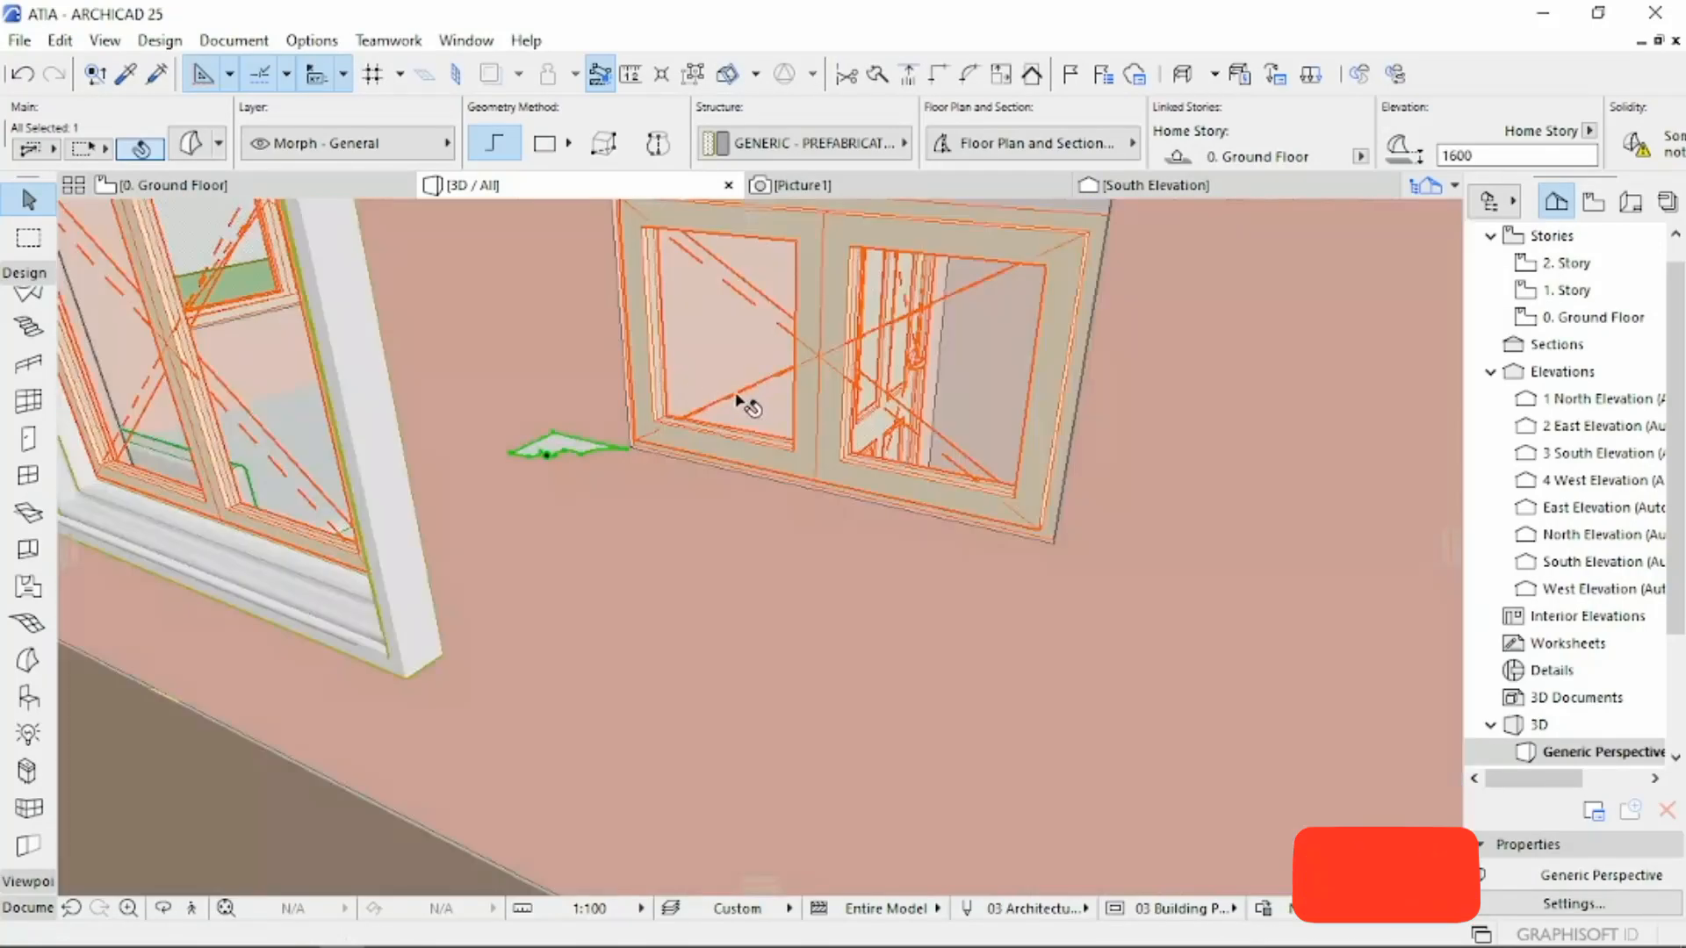
middle_drag(740, 397, 730, 611)
scroll(720, 561, down, 2)
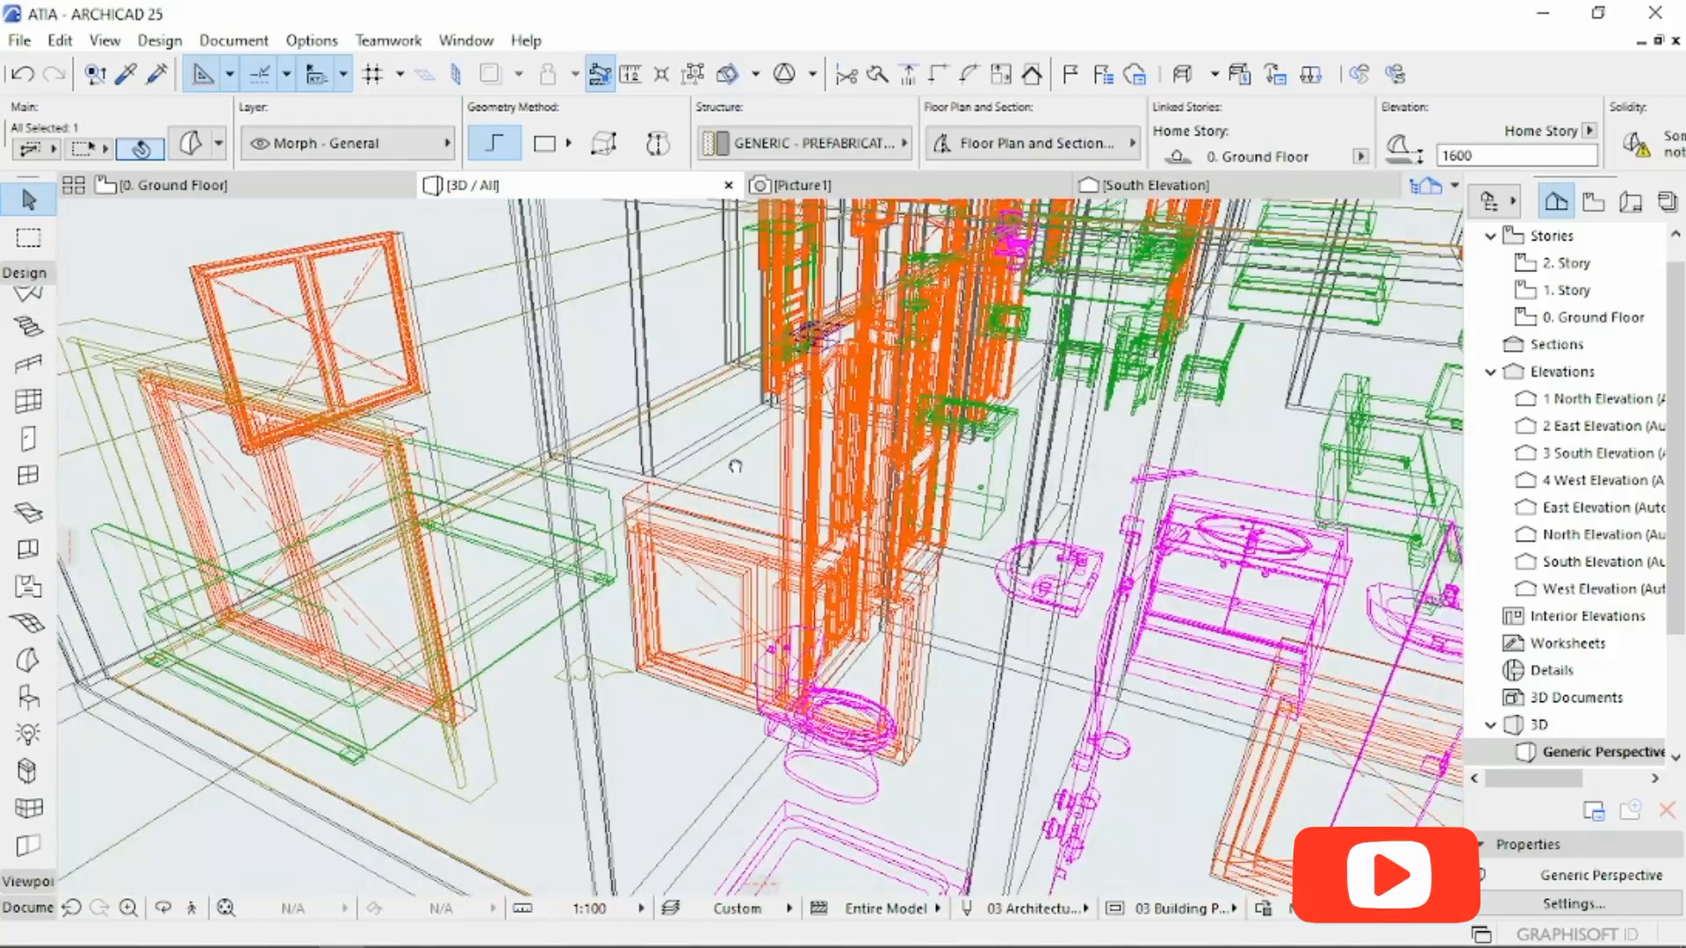
scroll(648, 678, up, 4)
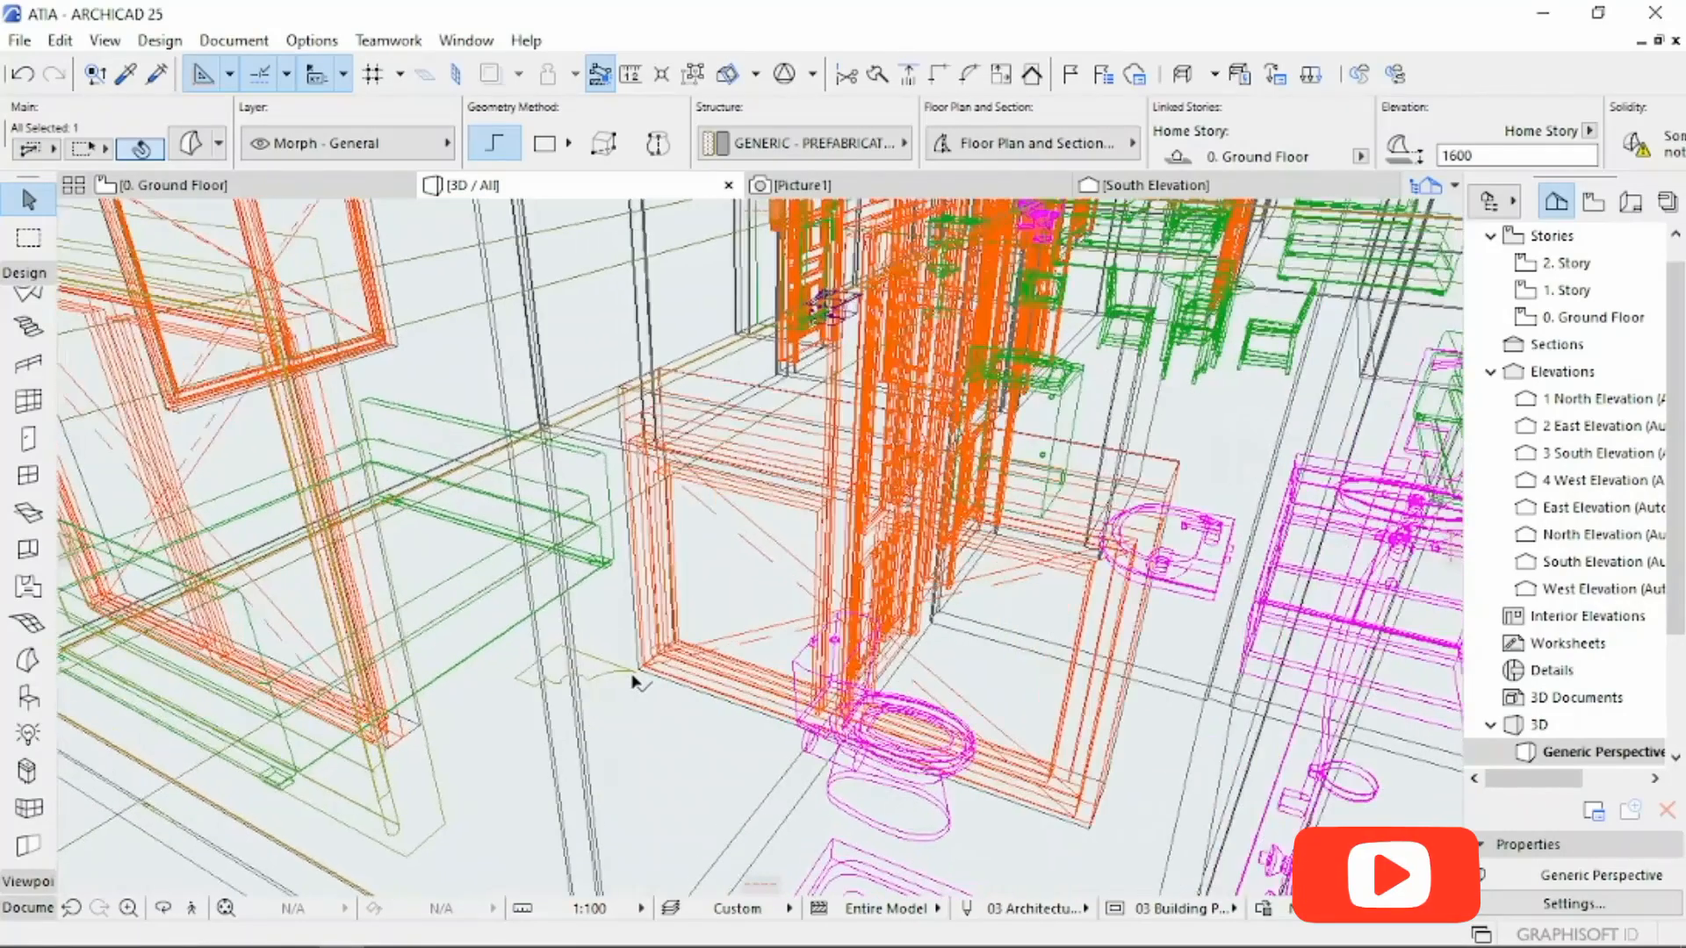
key(Escape)
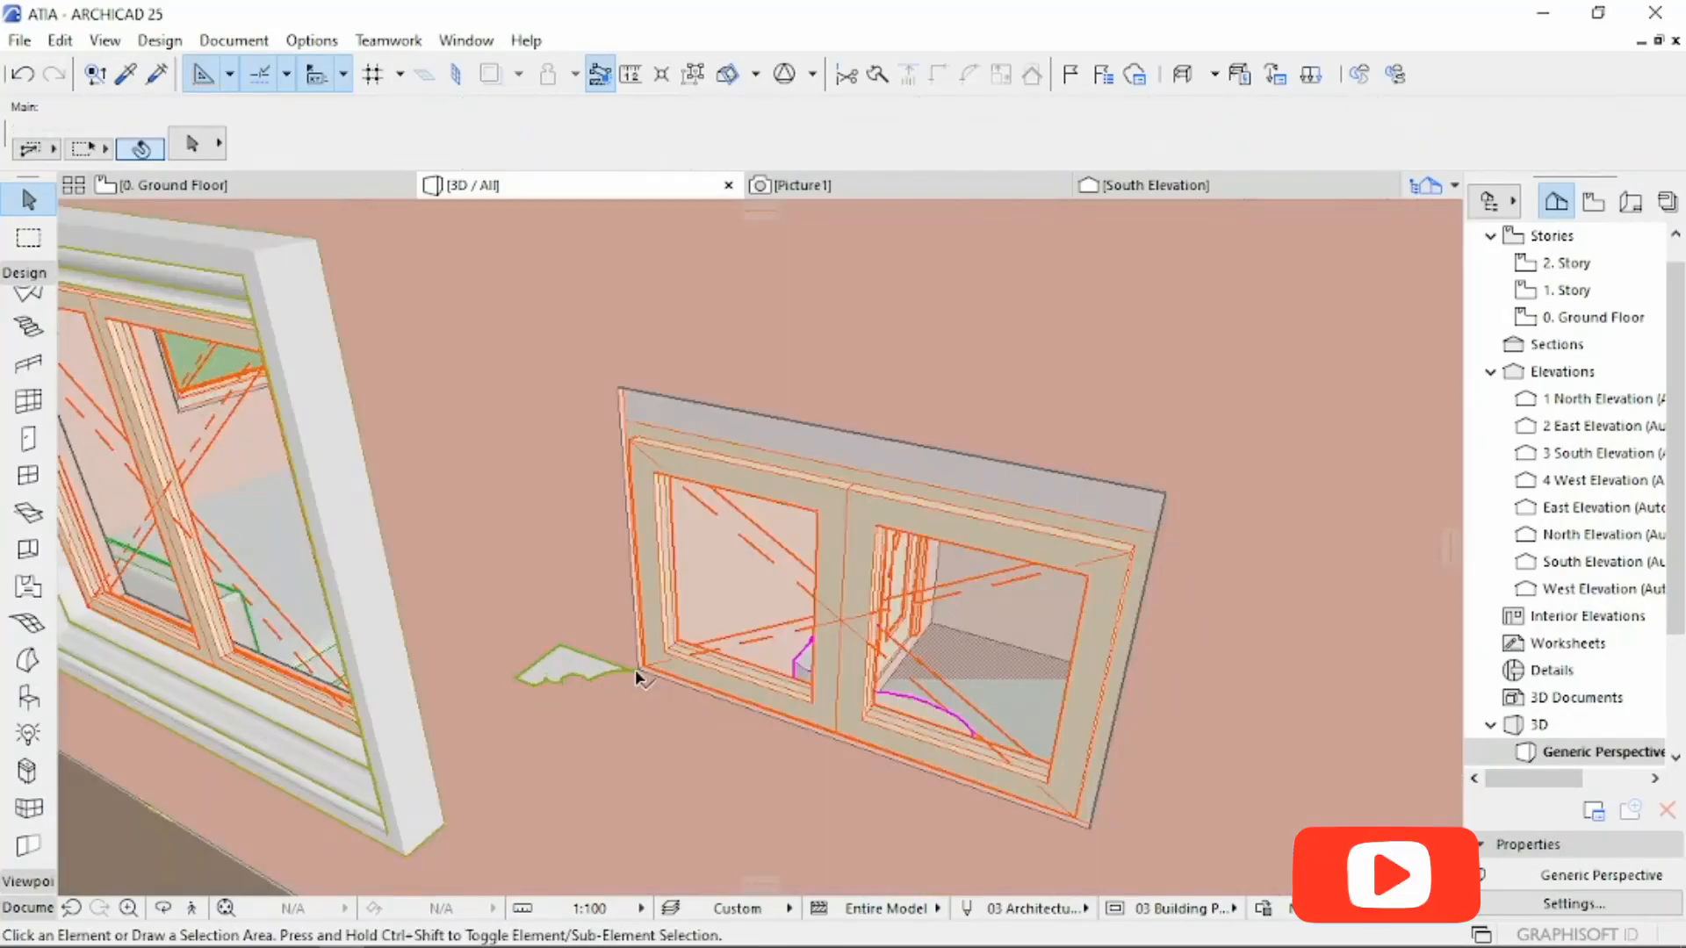
click(636, 676)
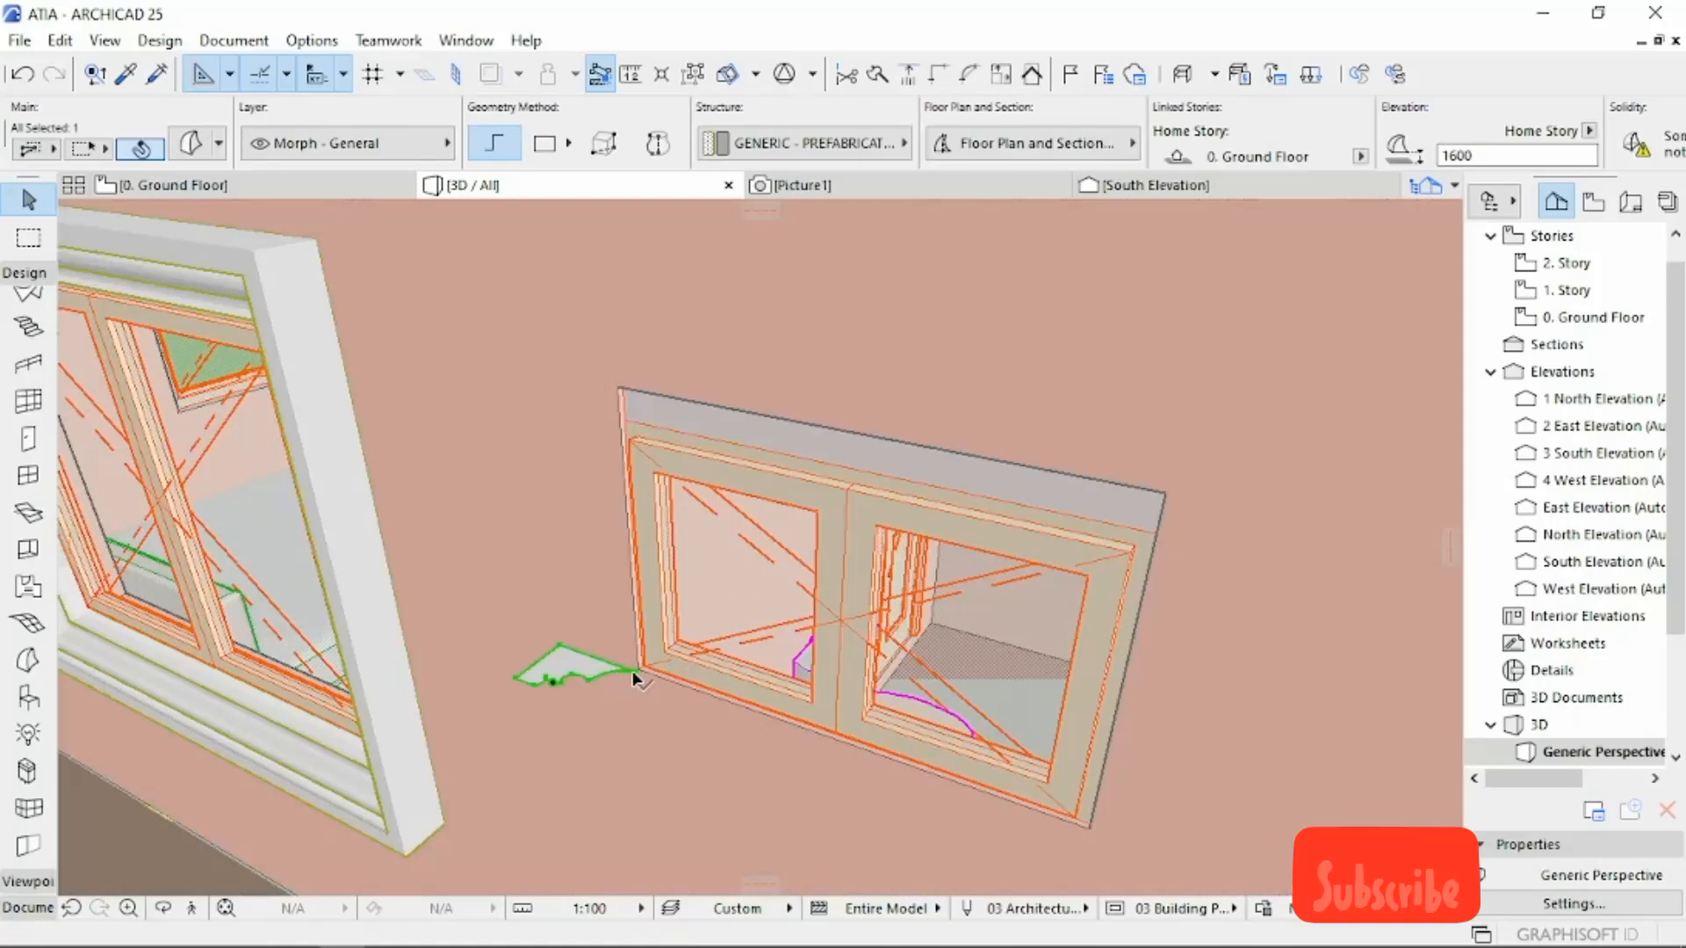
click(635, 669)
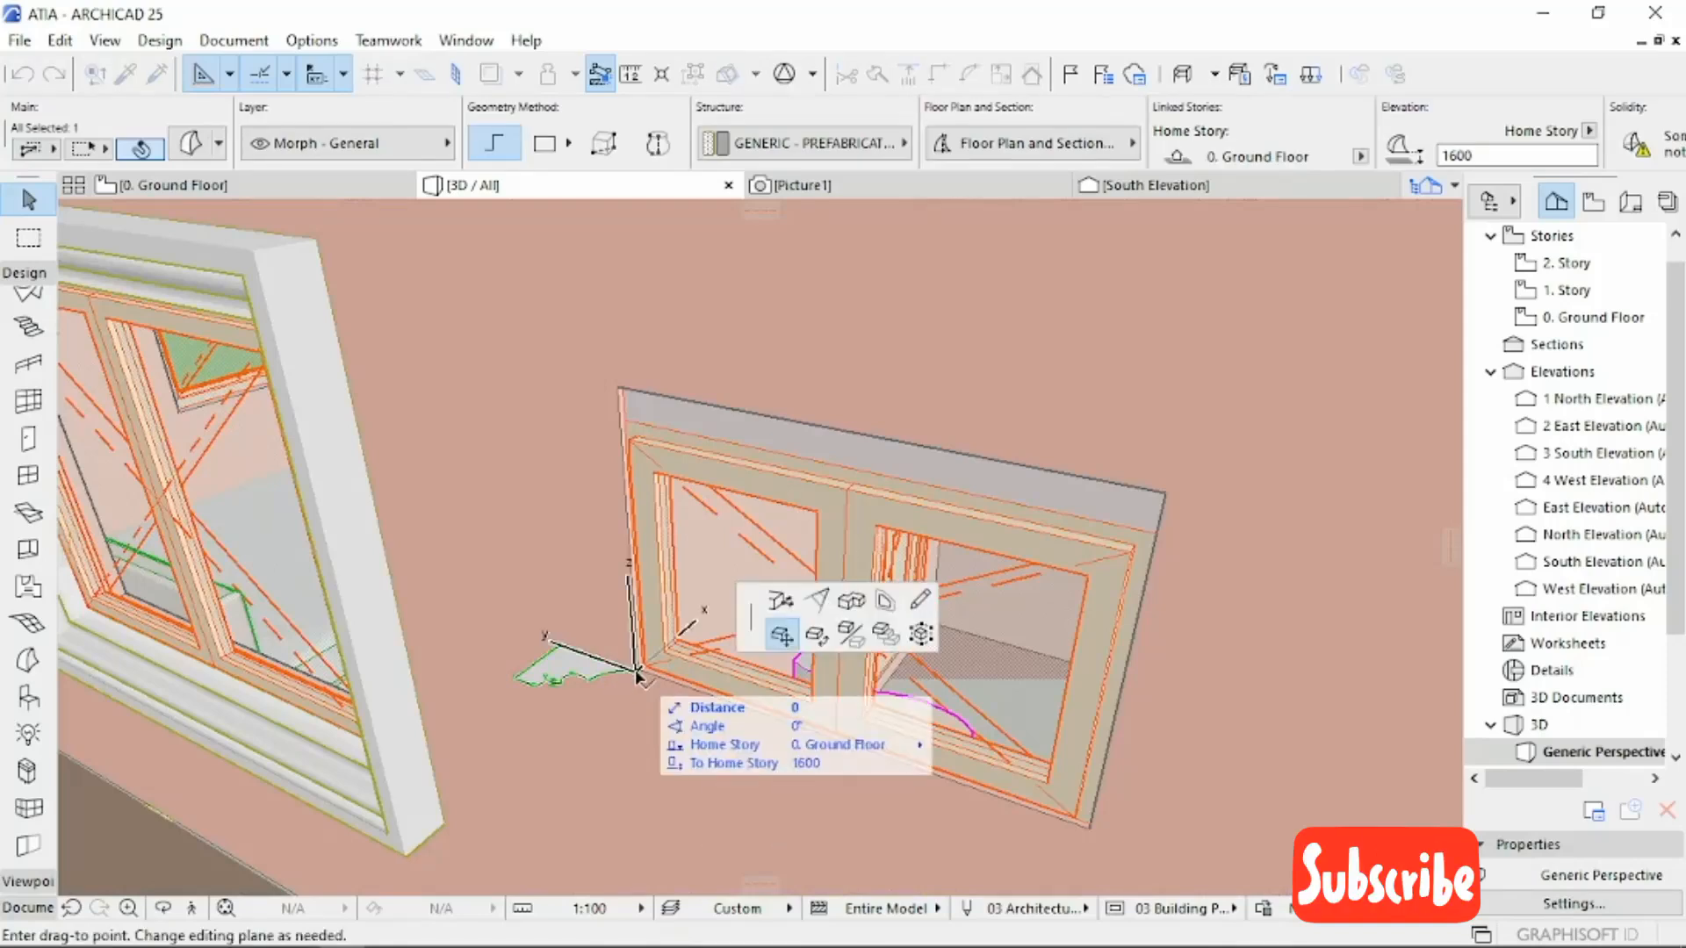
click(849, 605)
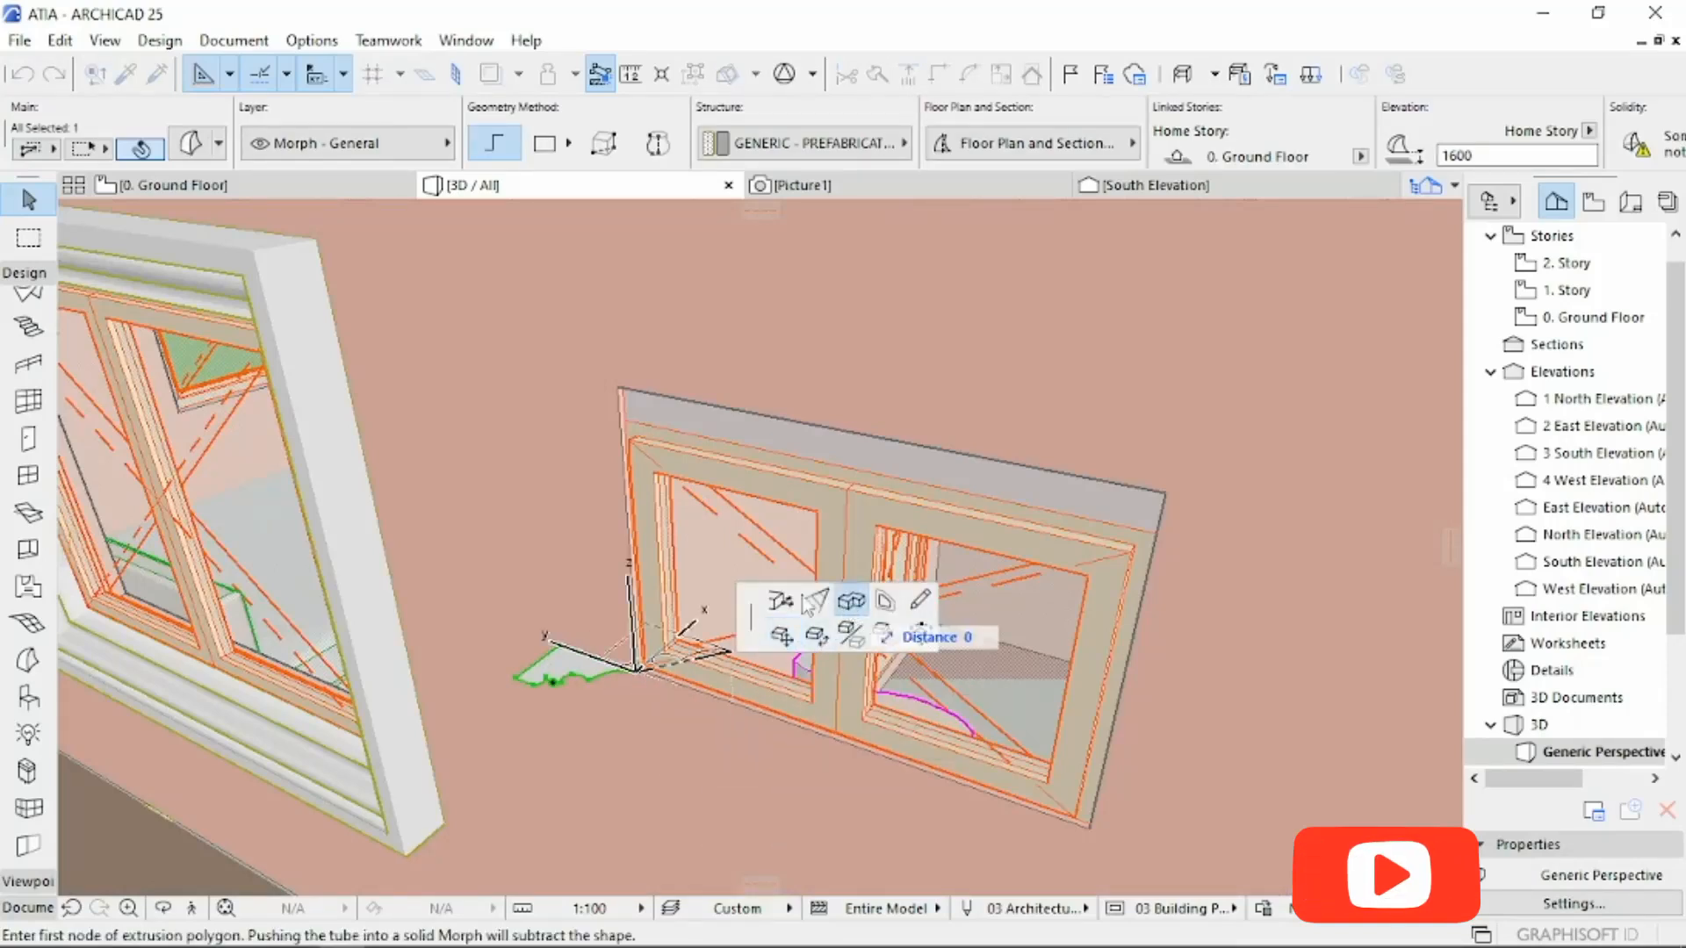
click(618, 389)
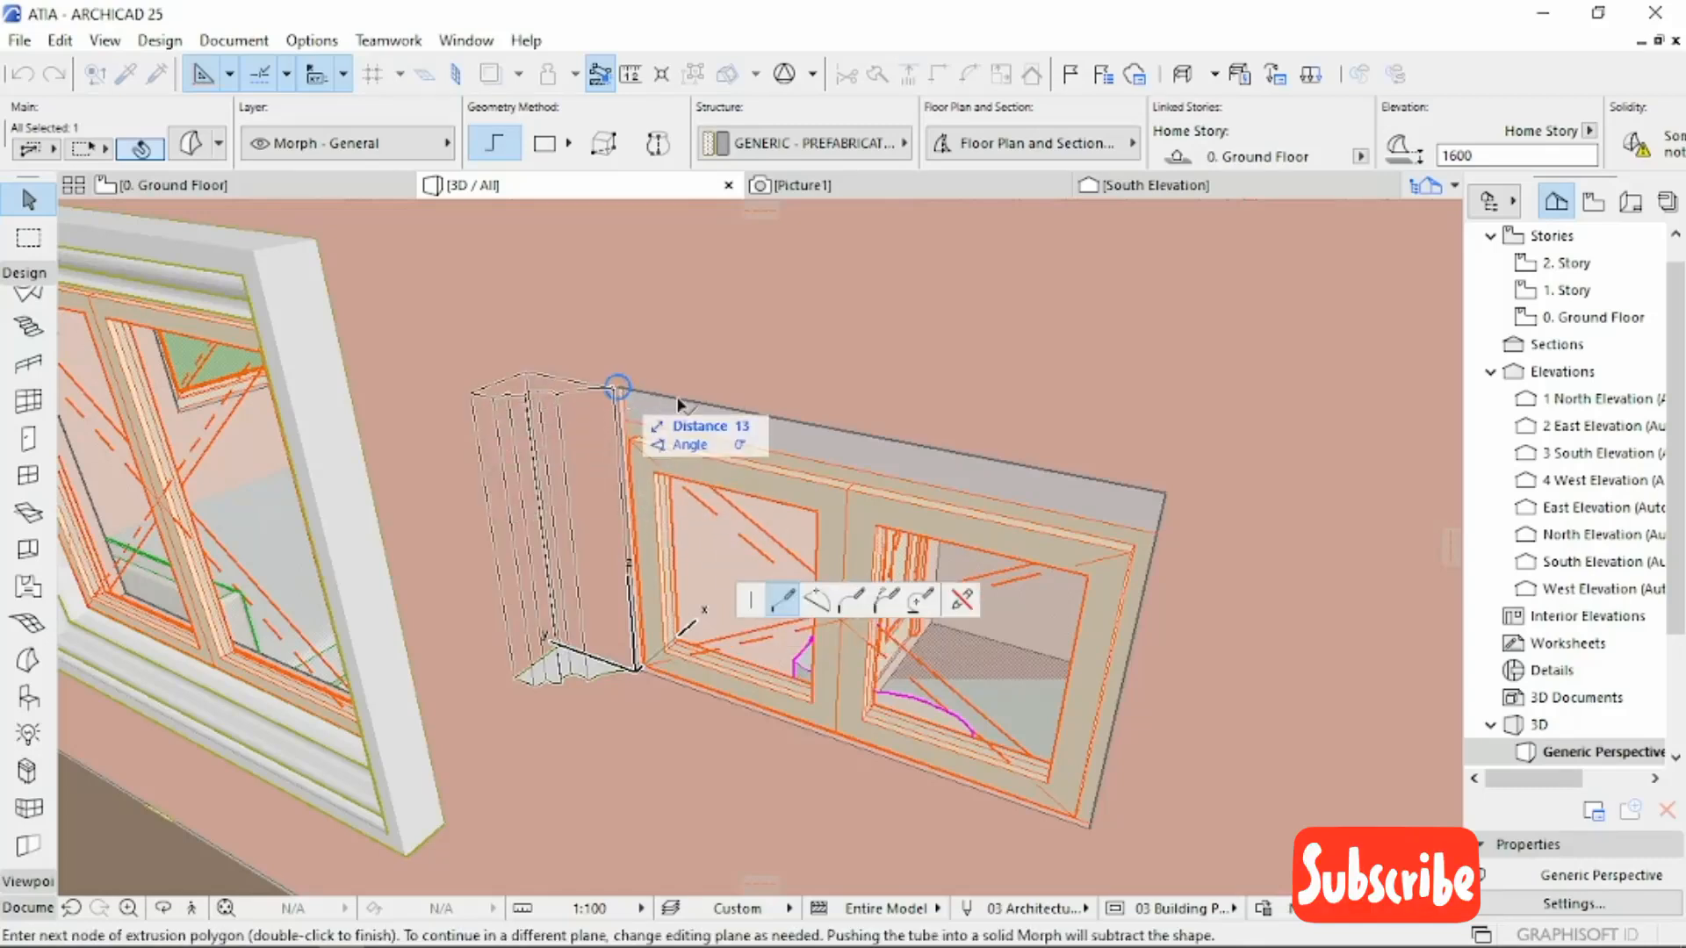
click(1174, 488)
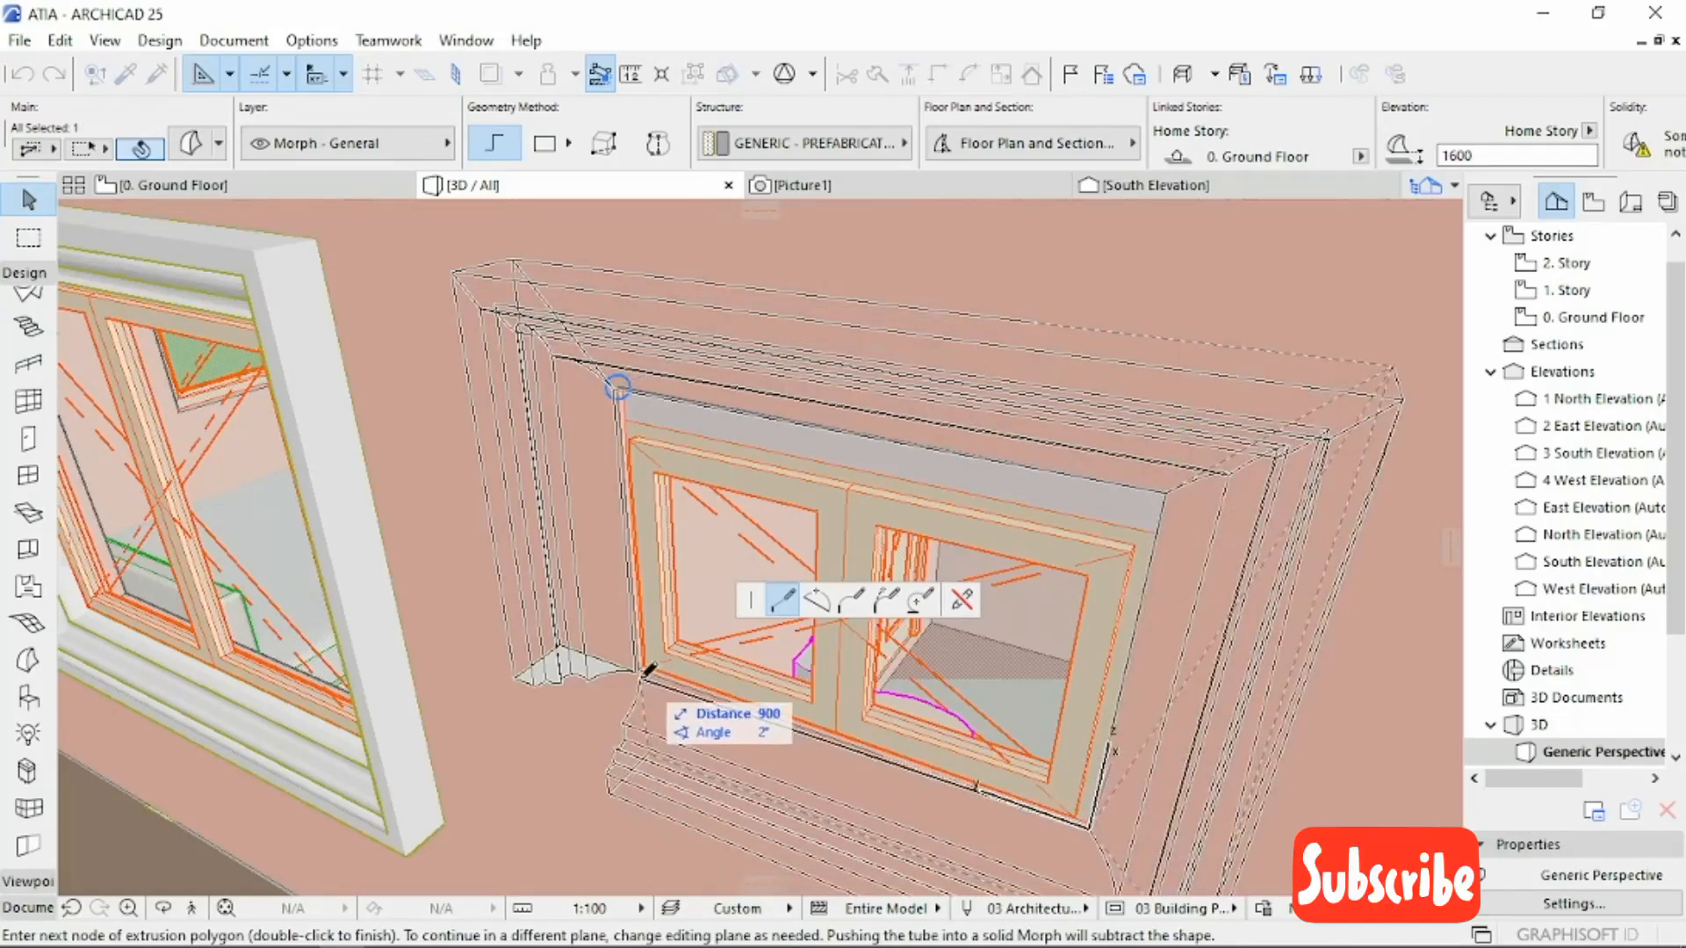
double_click(634, 674)
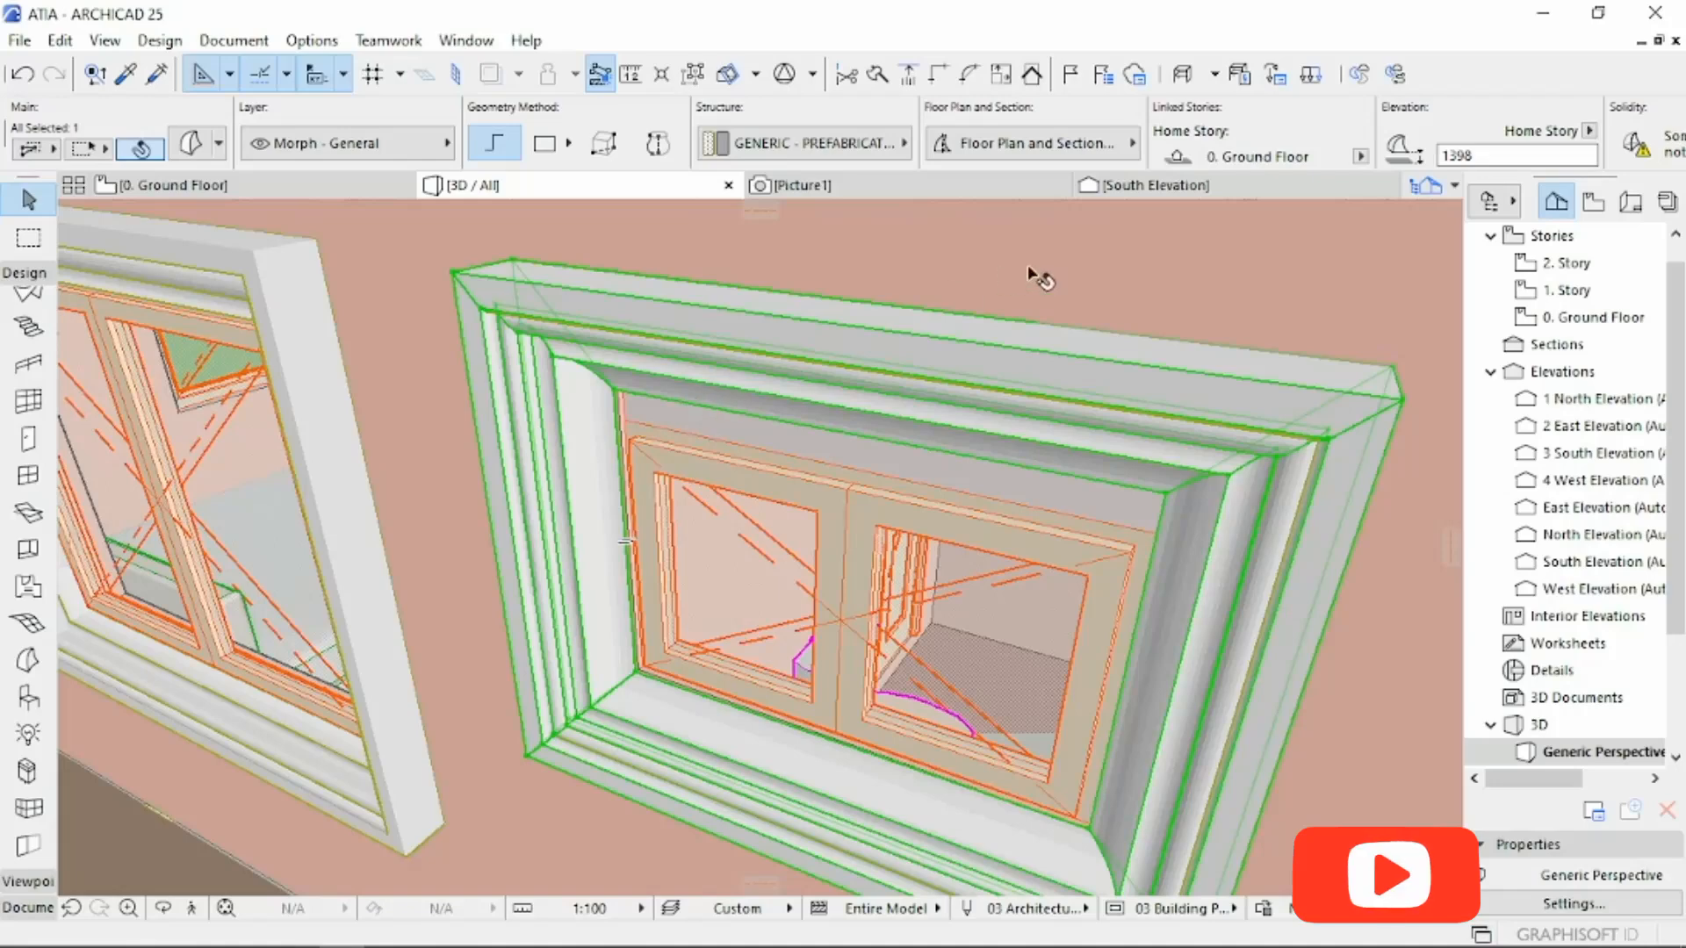
key(Escape)
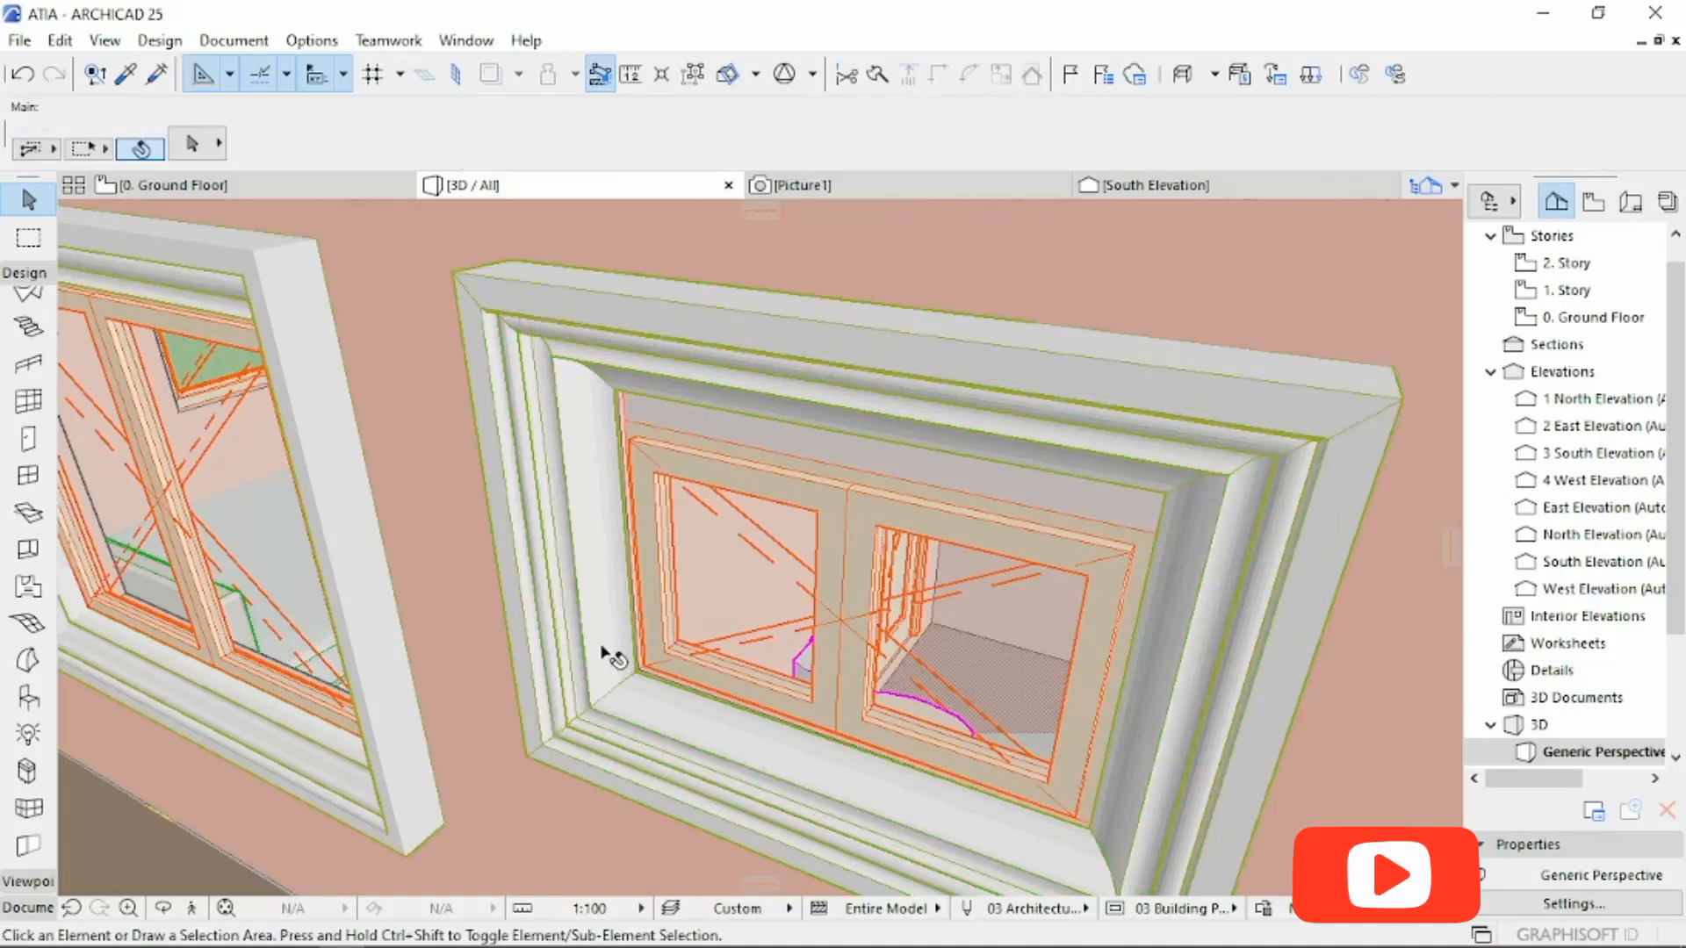
Step: Switch to the Ground Floor plan and select the moulded surround morph outside the bathroom window
scroll(576, 677, up, 2)
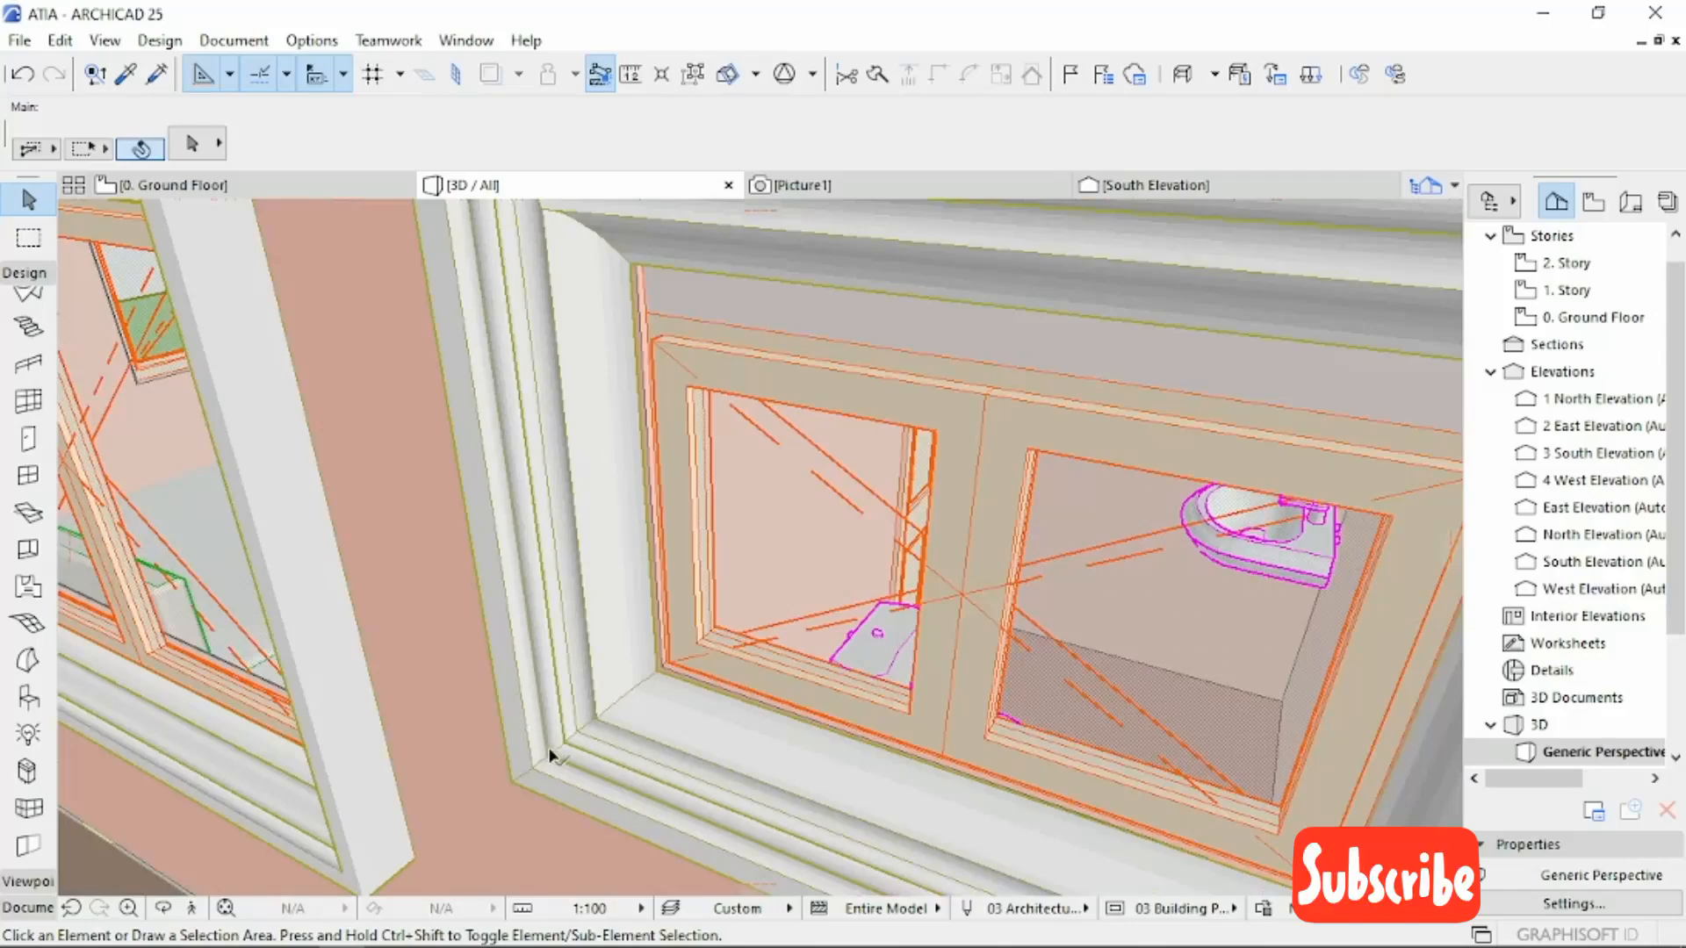
key(F2)
scroll(518, 497, down, 7)
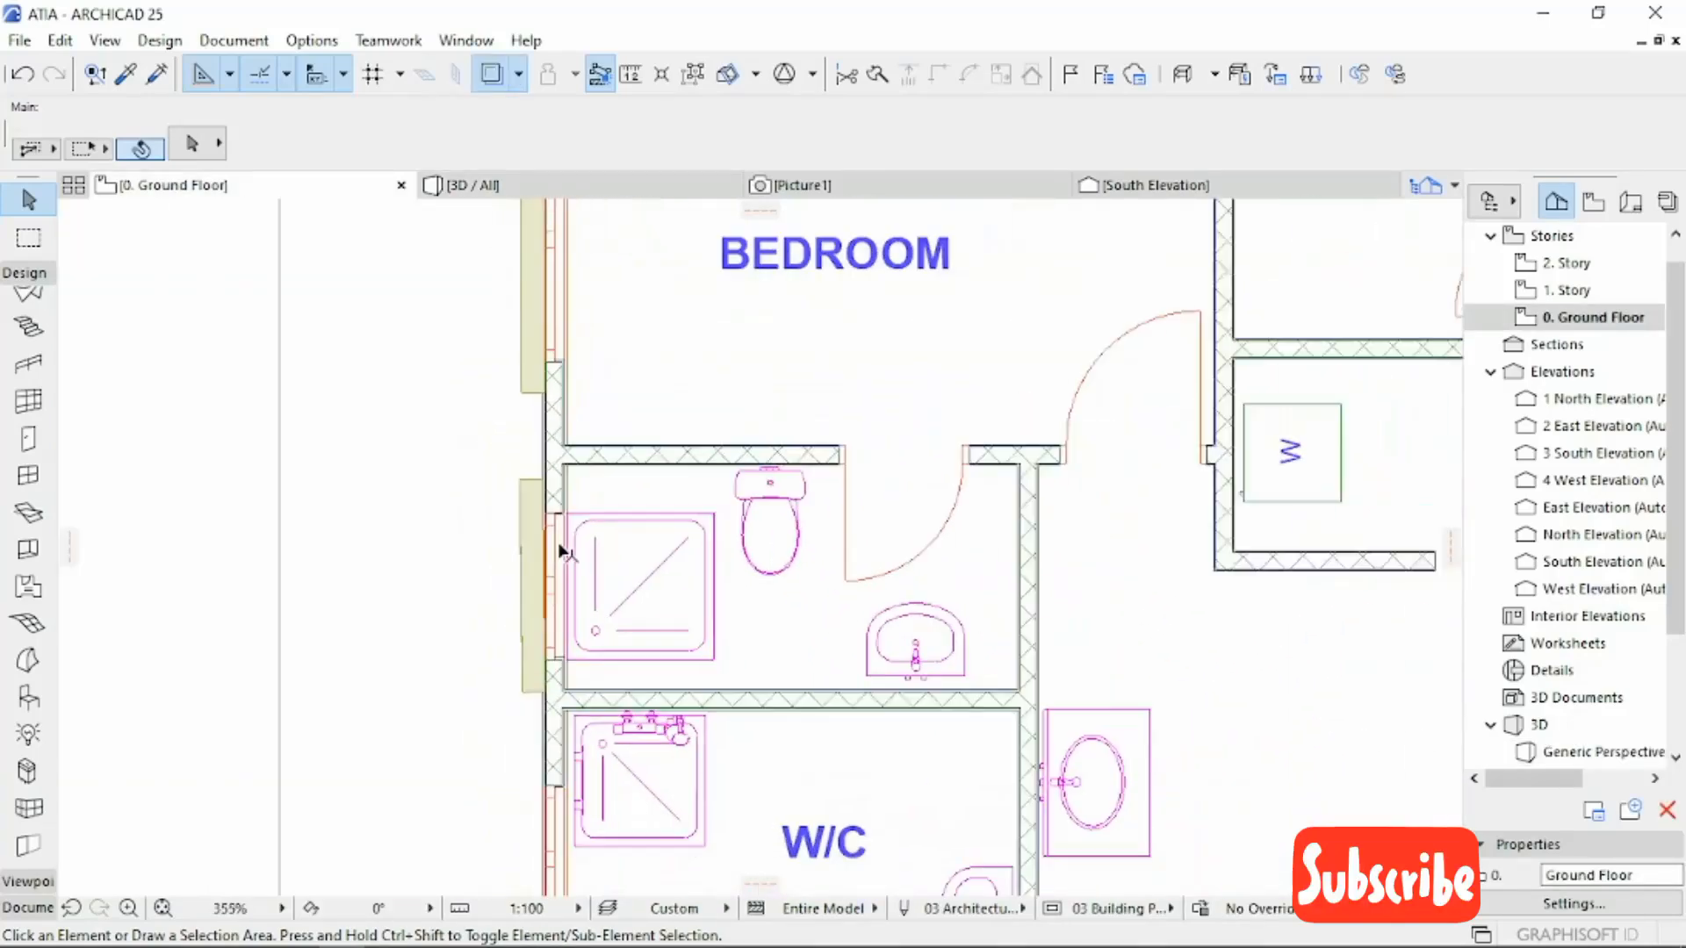
scroll(548, 583, up, 3)
click(509, 509)
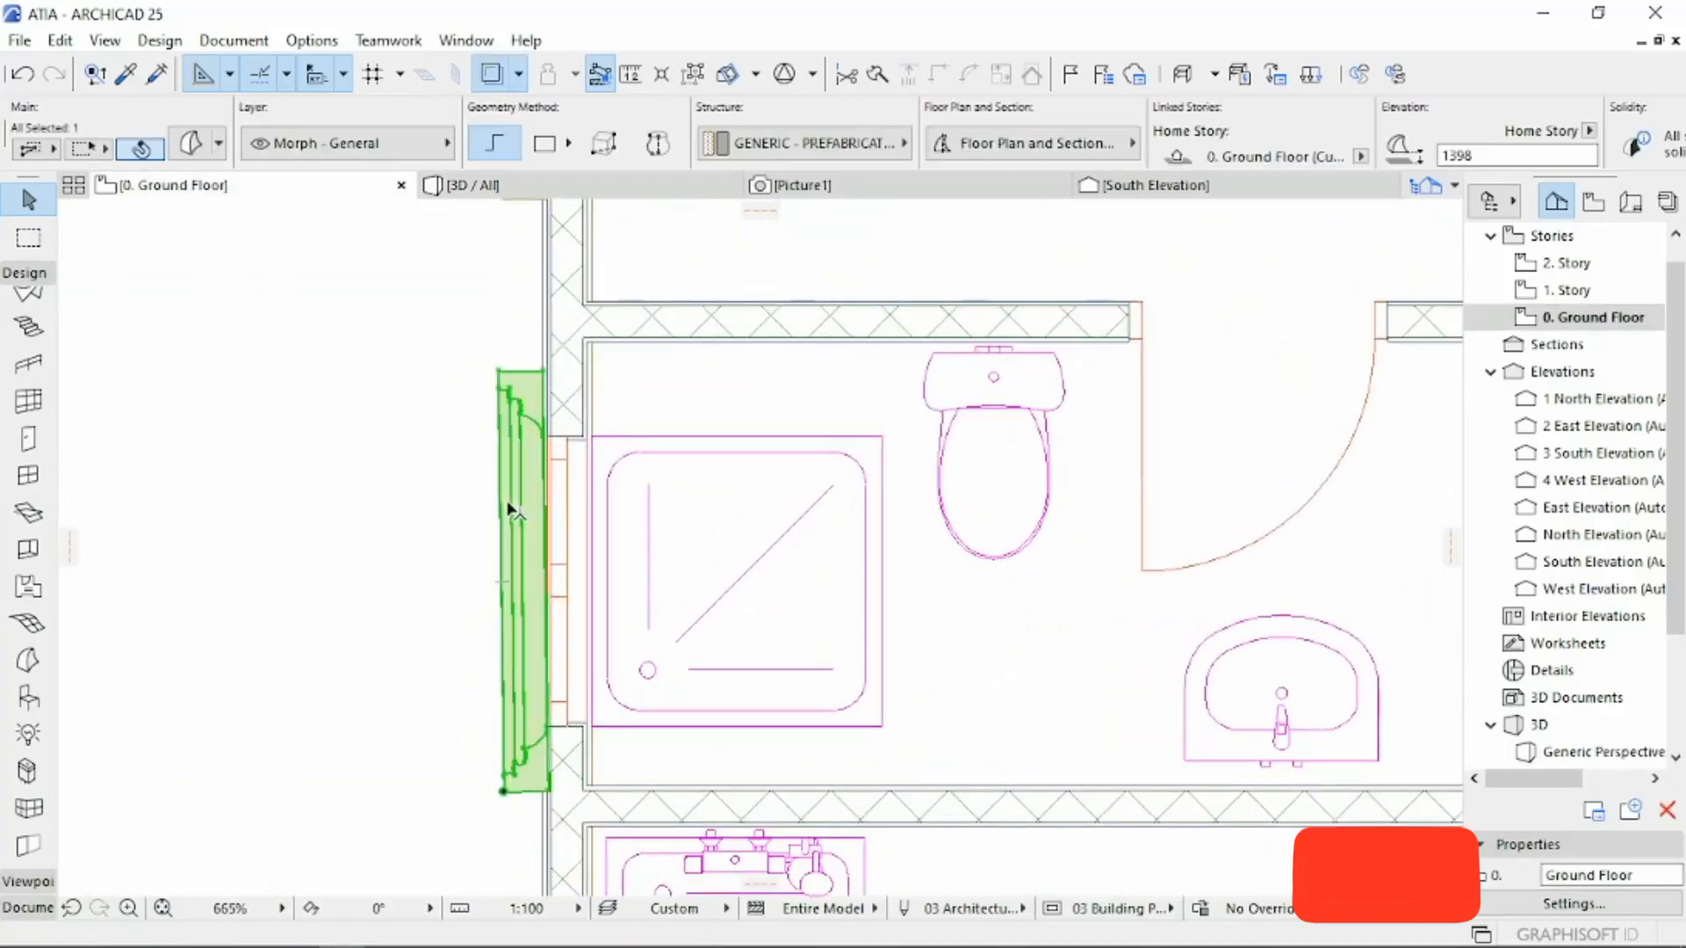
Step: Start Drag Multiple Copies for the surround from the bathroom window's upper outer corner and place a copy at the W/C window
scroll(555, 433, up, 2)
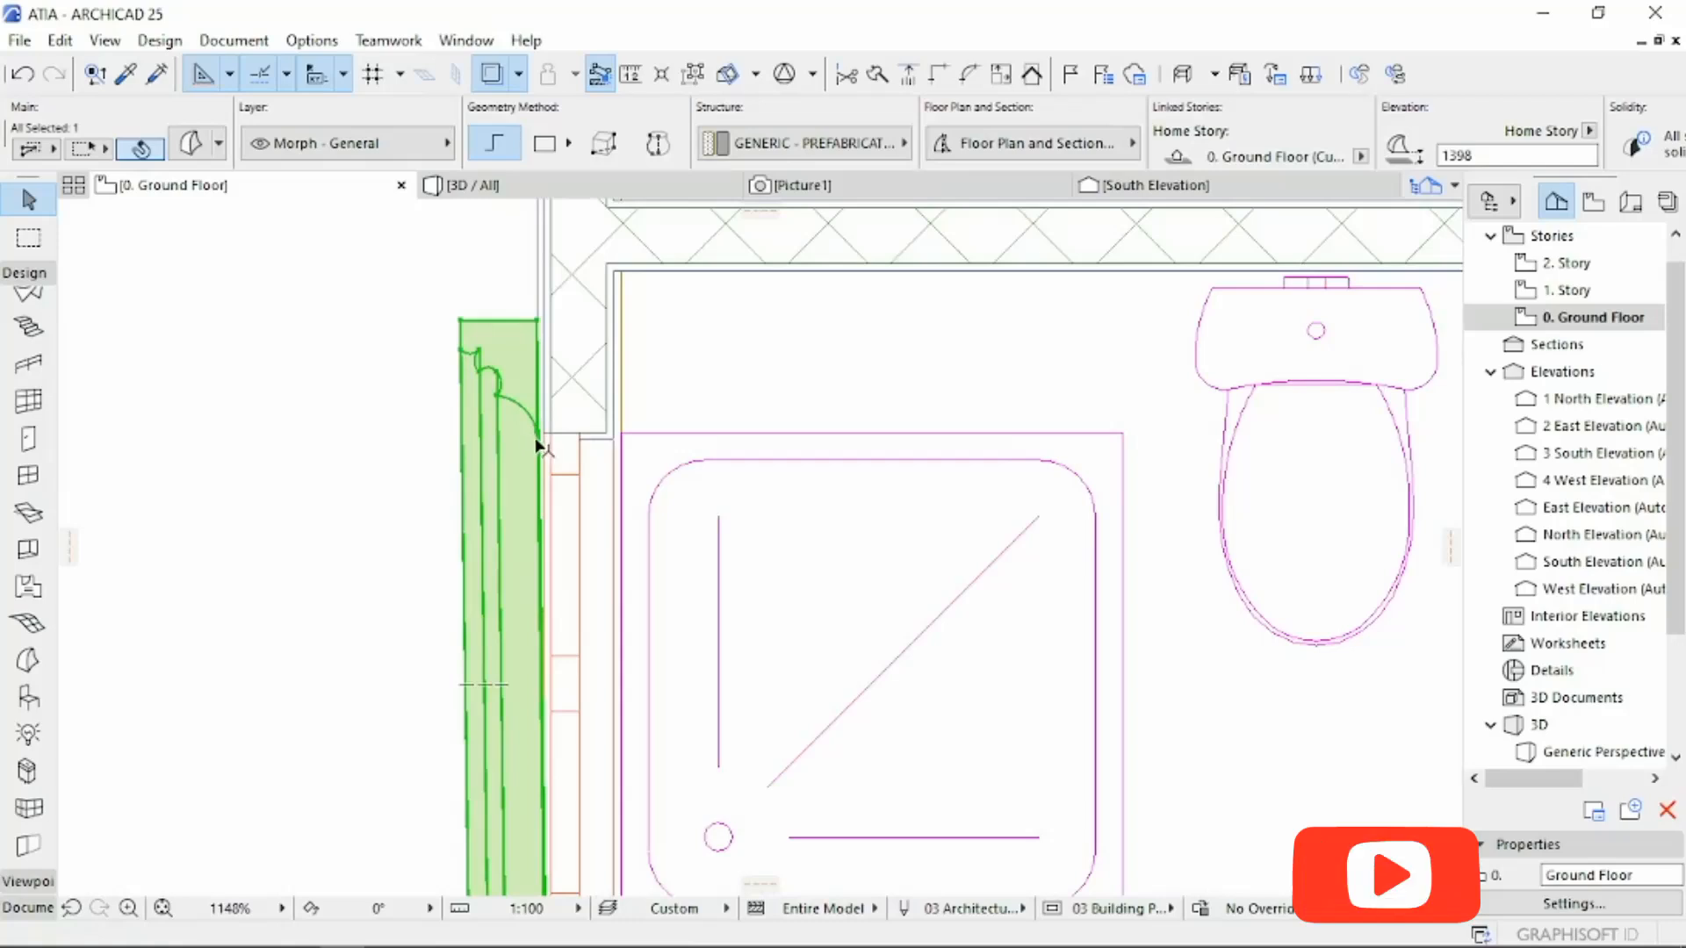
scroll(541, 448, up, 2)
right_click(531, 431)
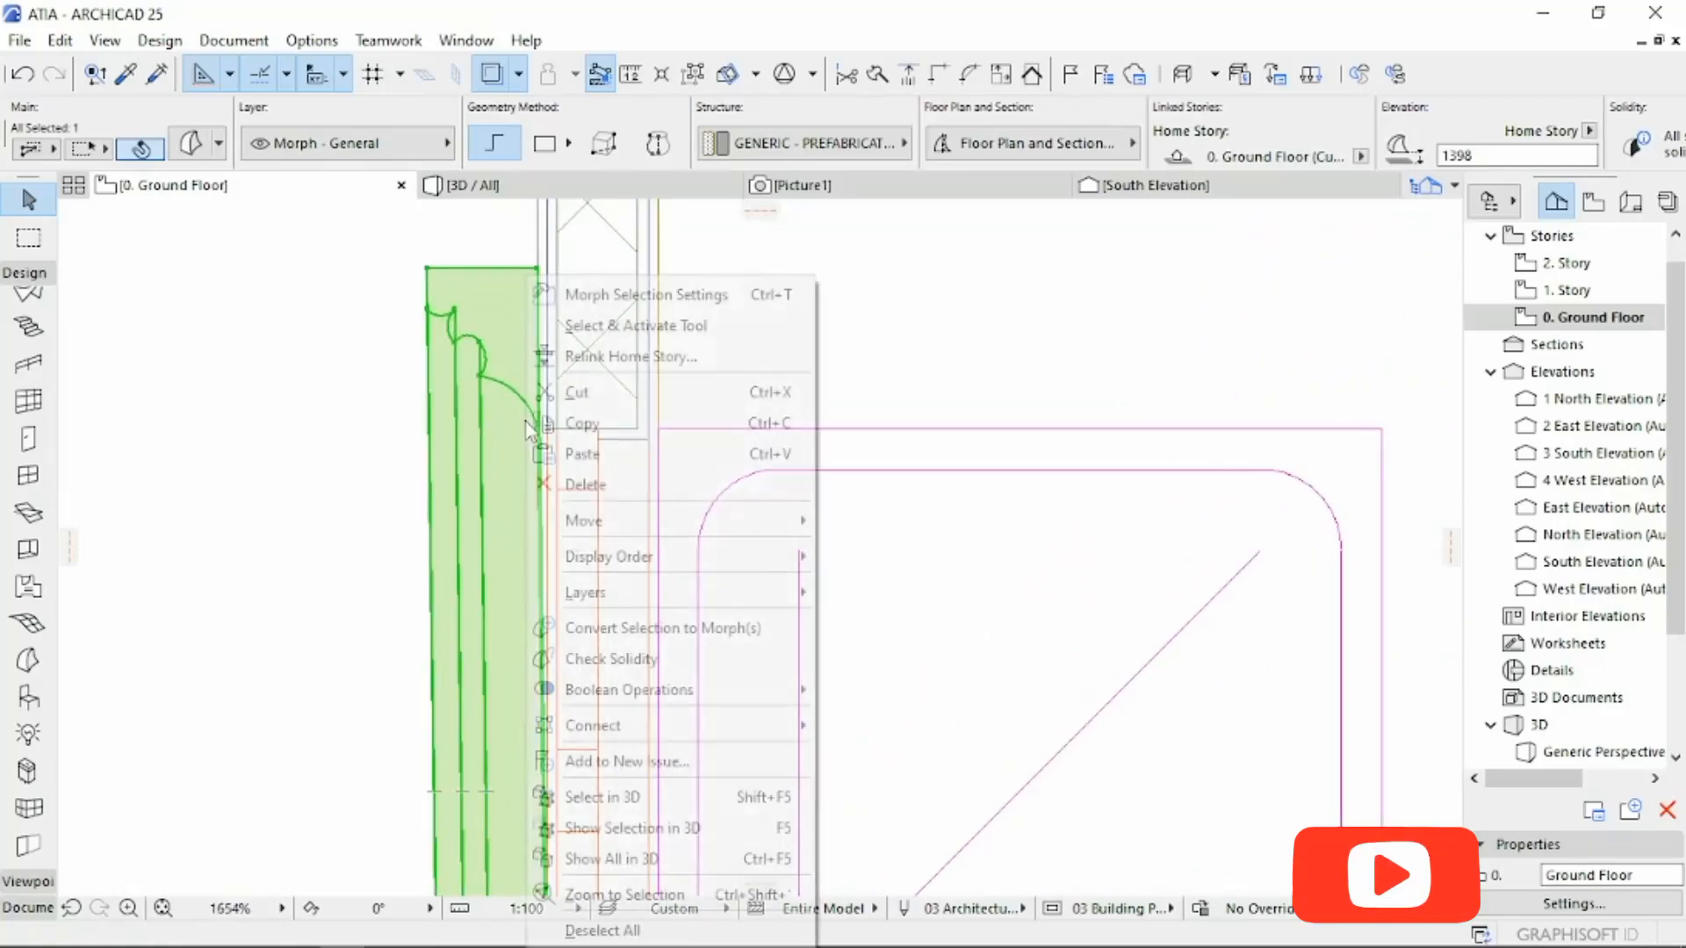
mouse_move(761, 533)
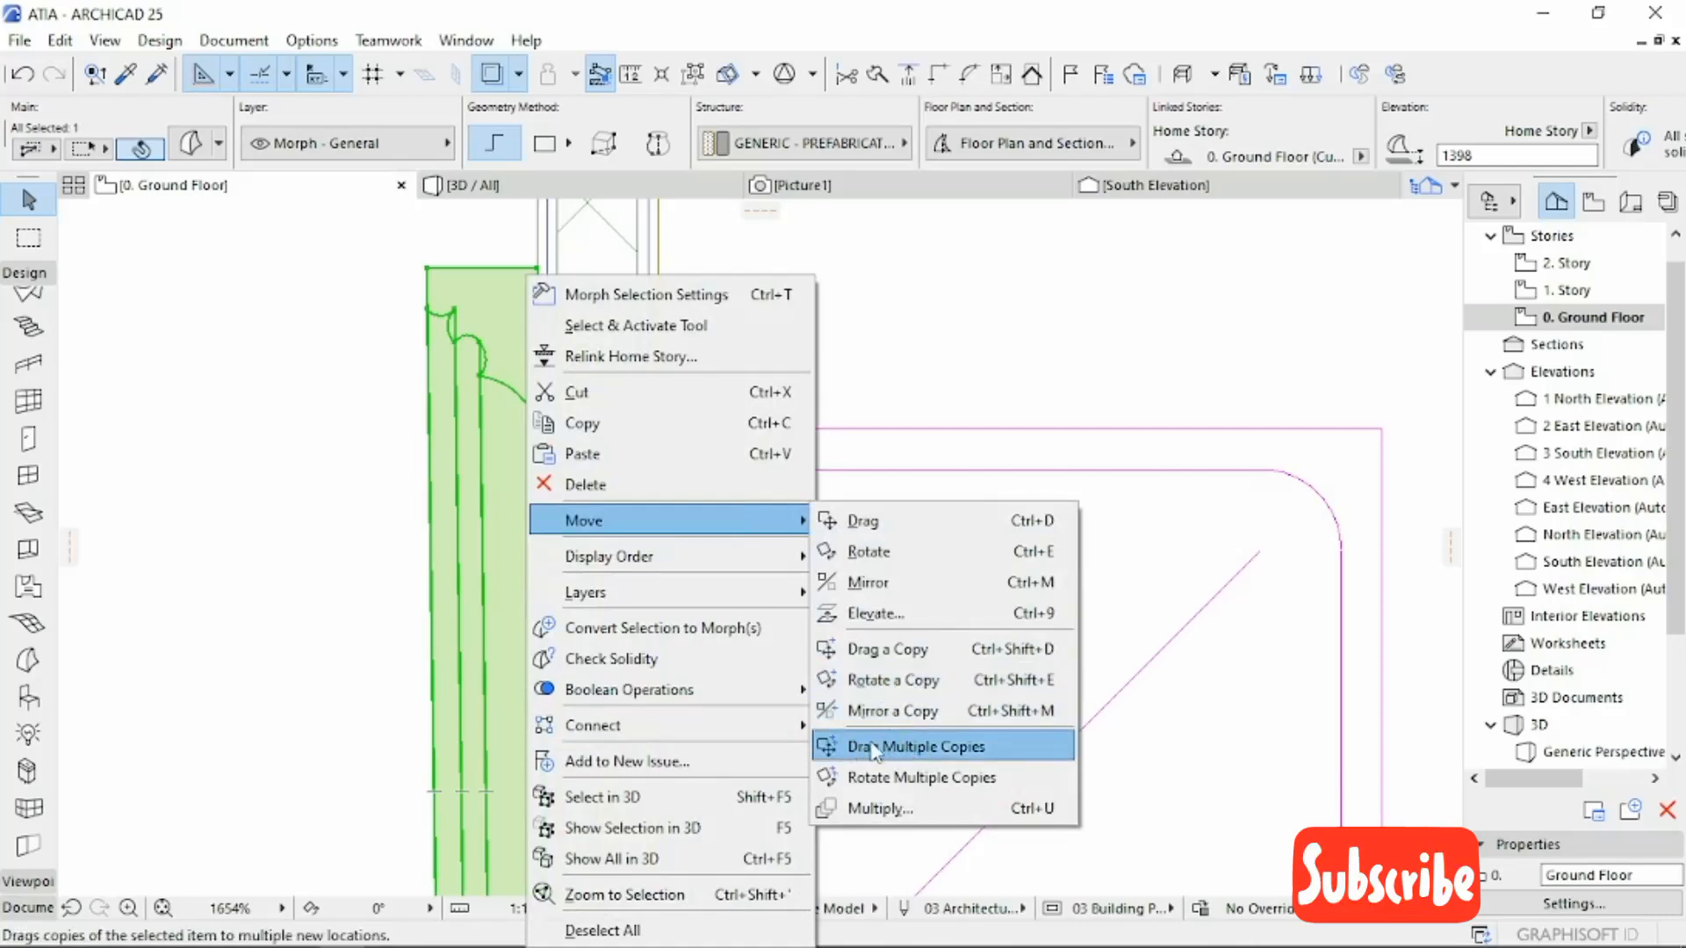
click(941, 748)
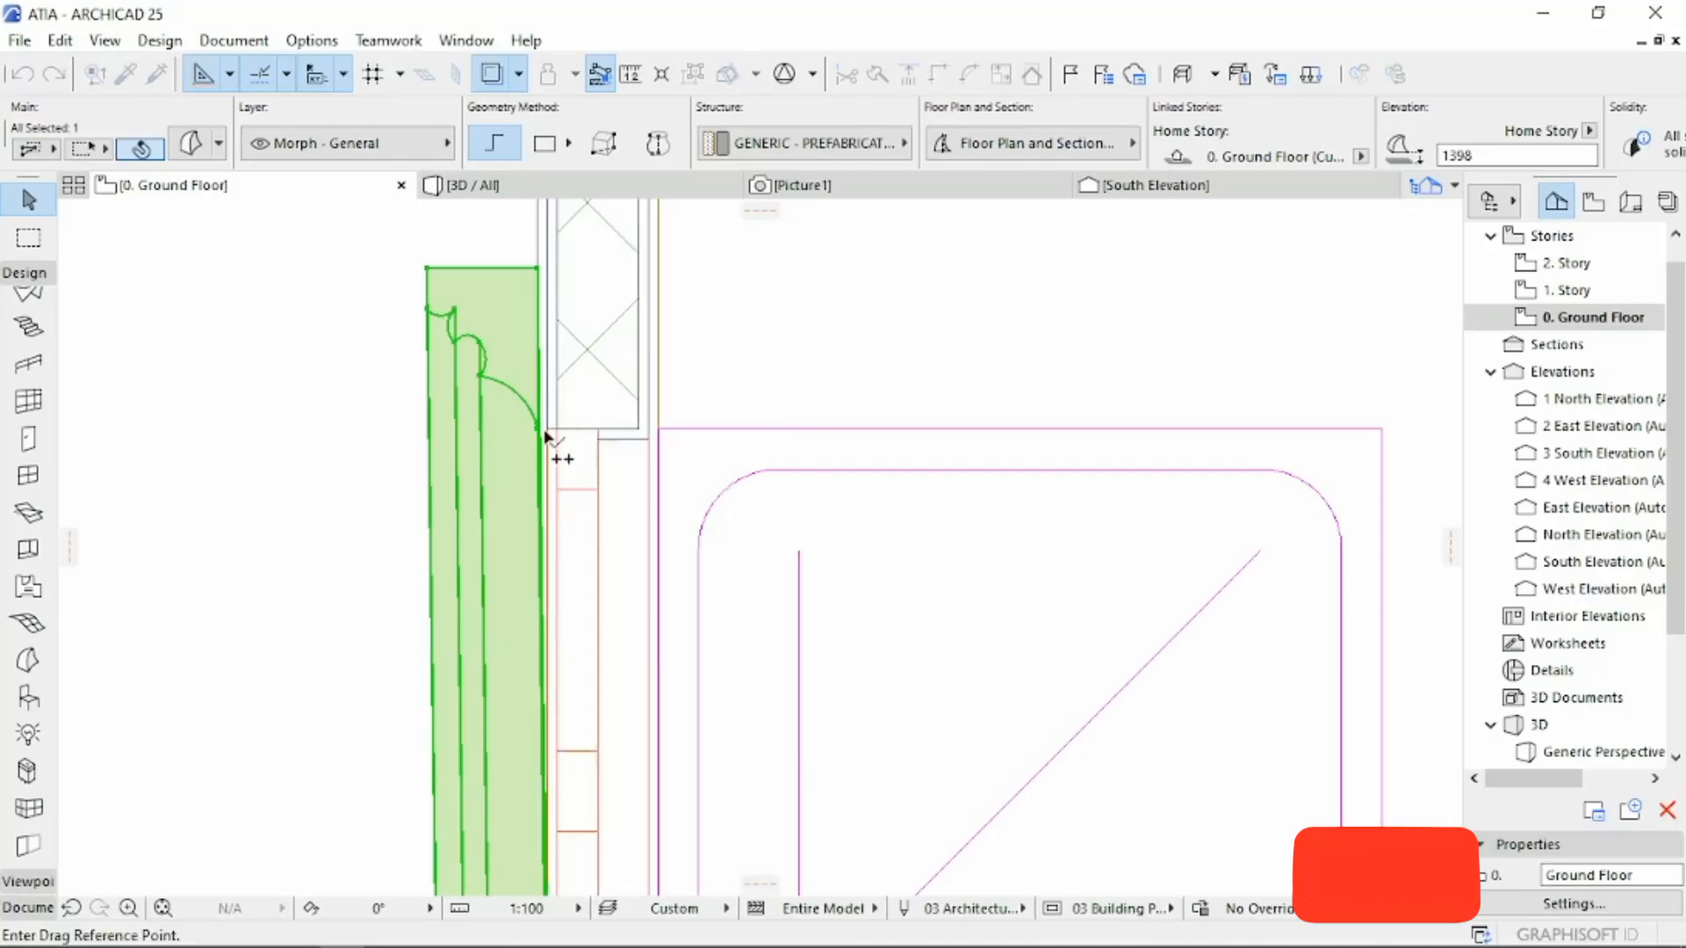
scroll(544, 434, up, 2)
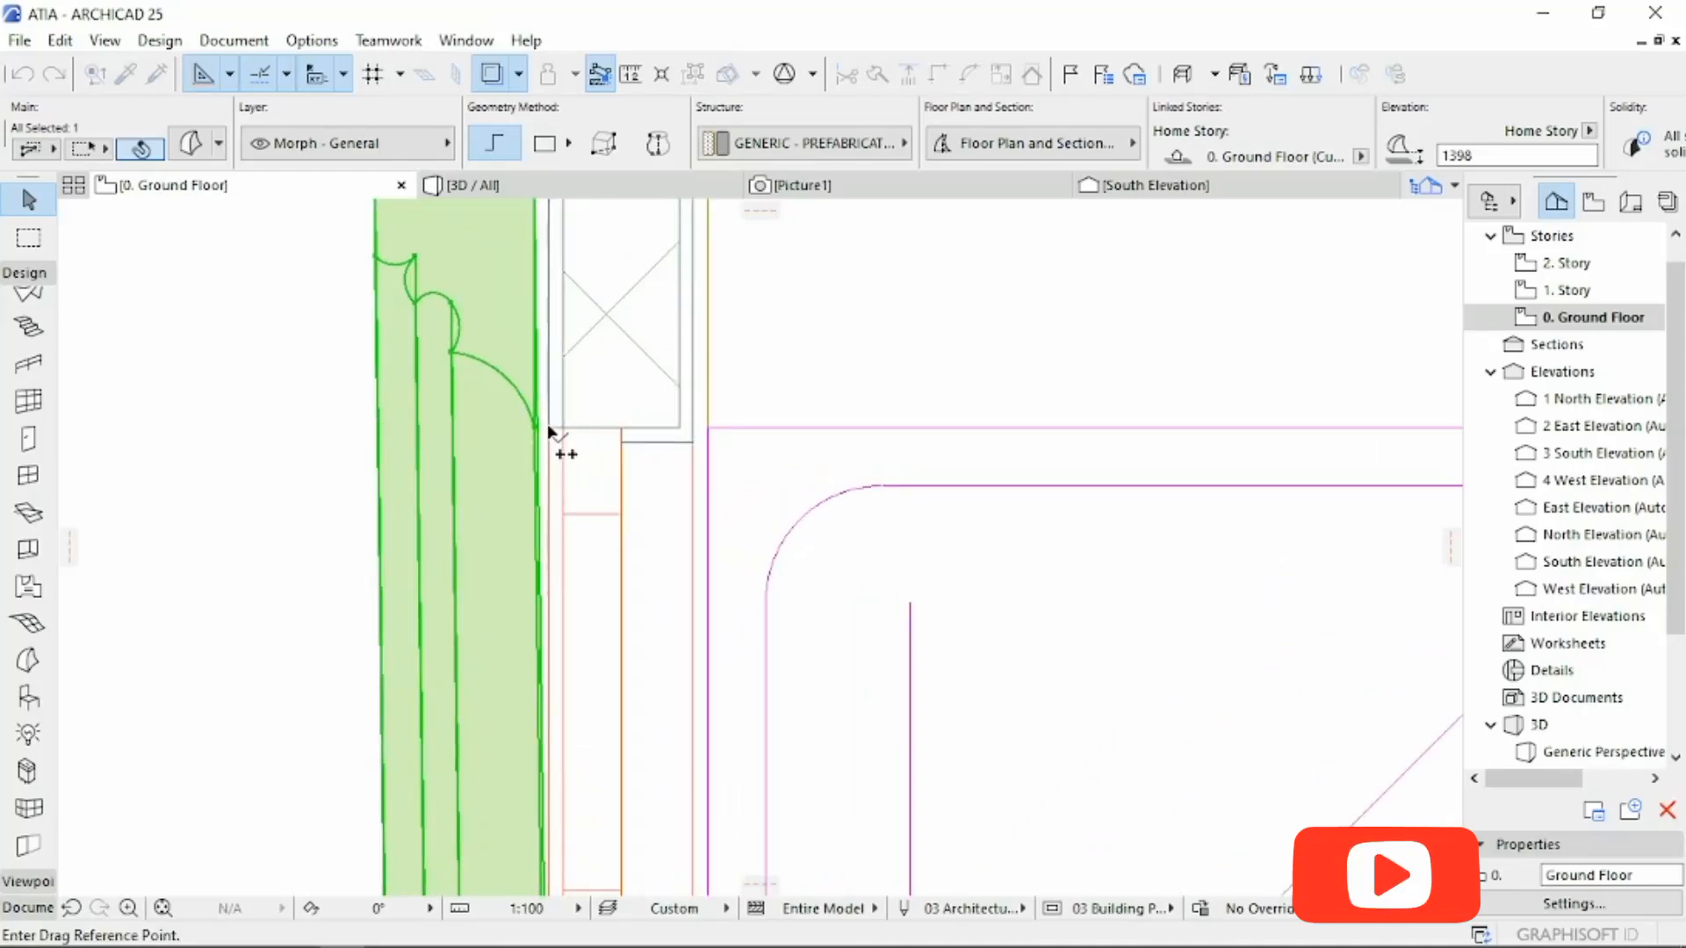
click(546, 424)
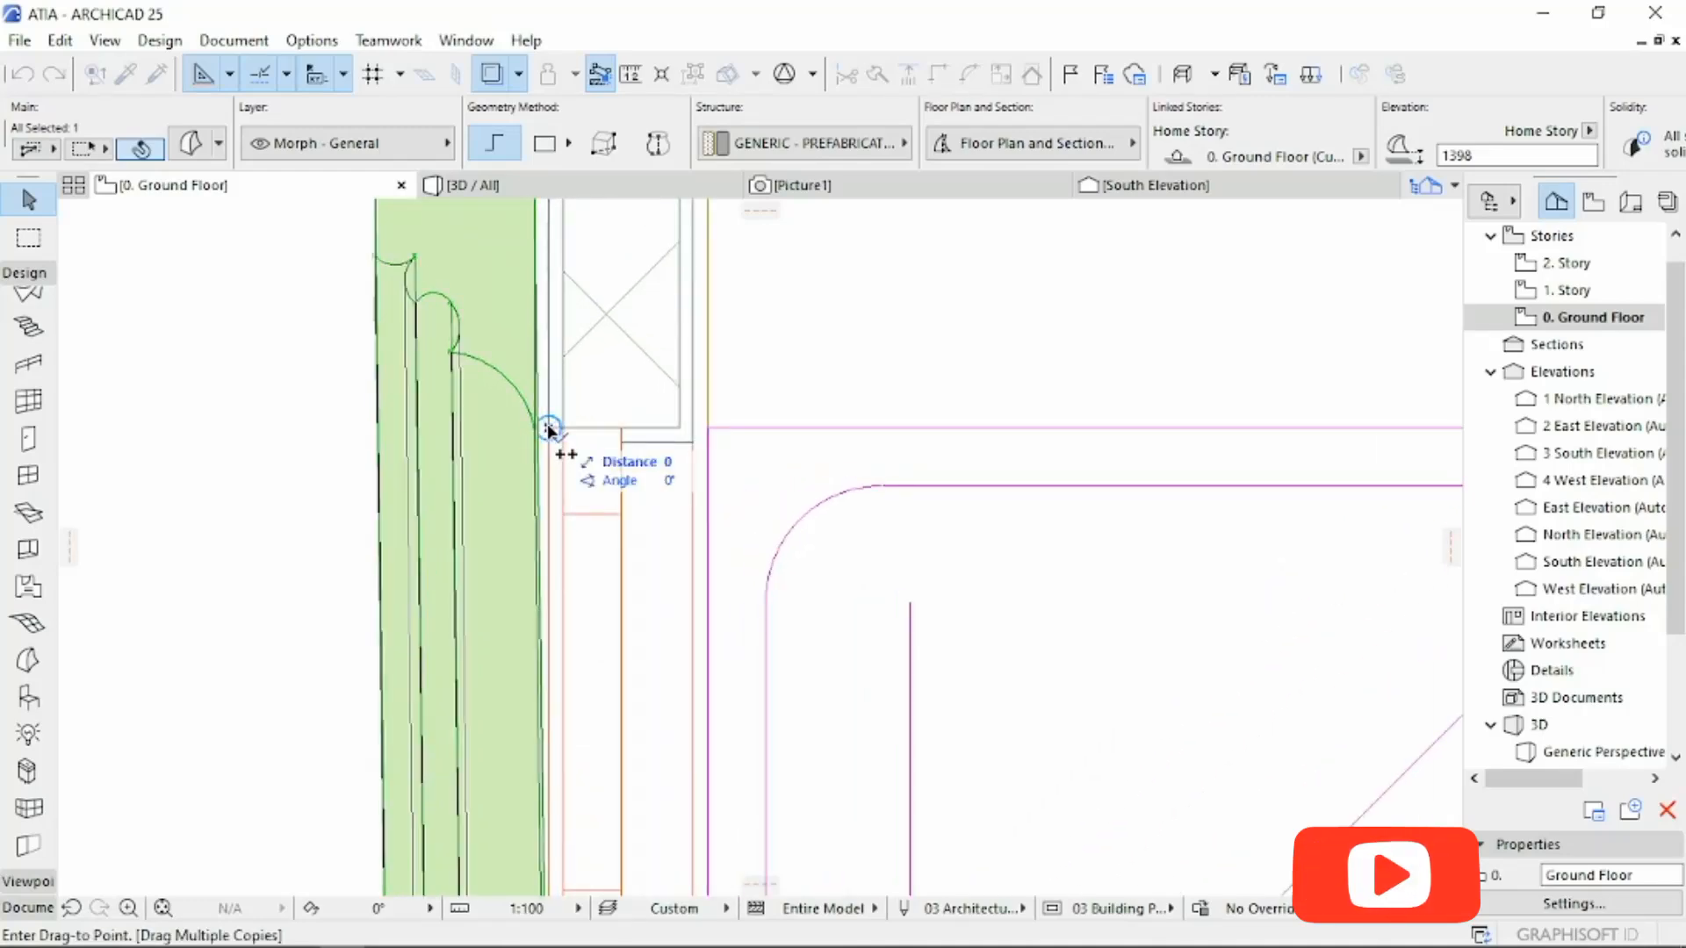
scroll(609, 540, down, 6)
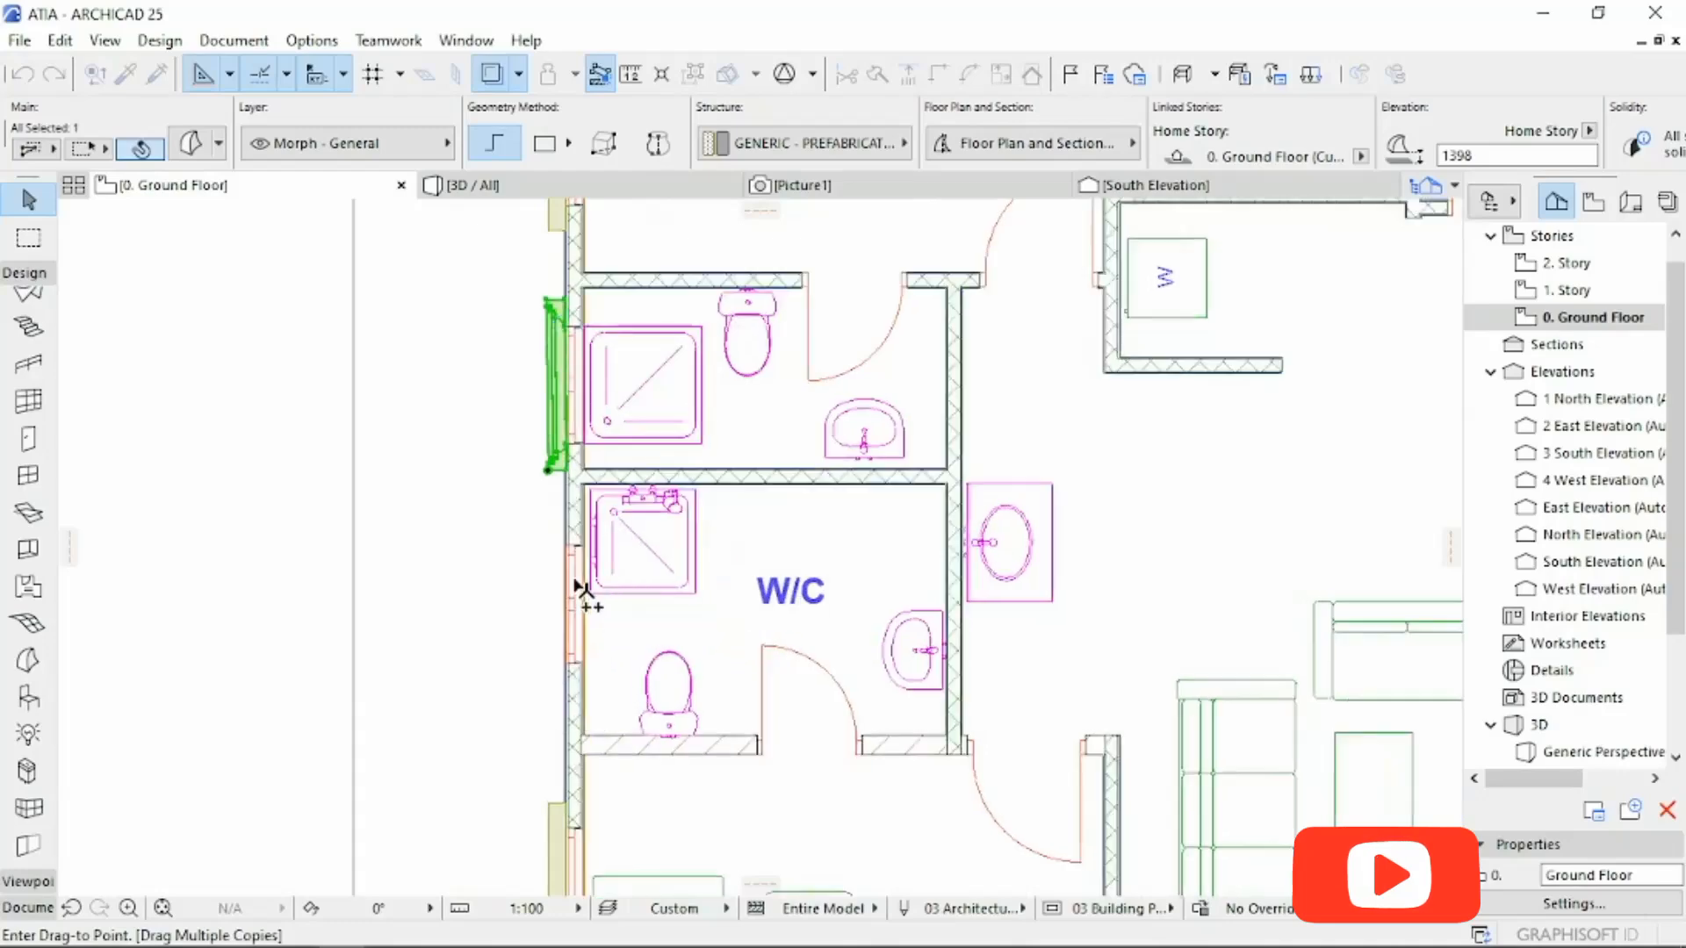
scroll(571, 580, up, 6)
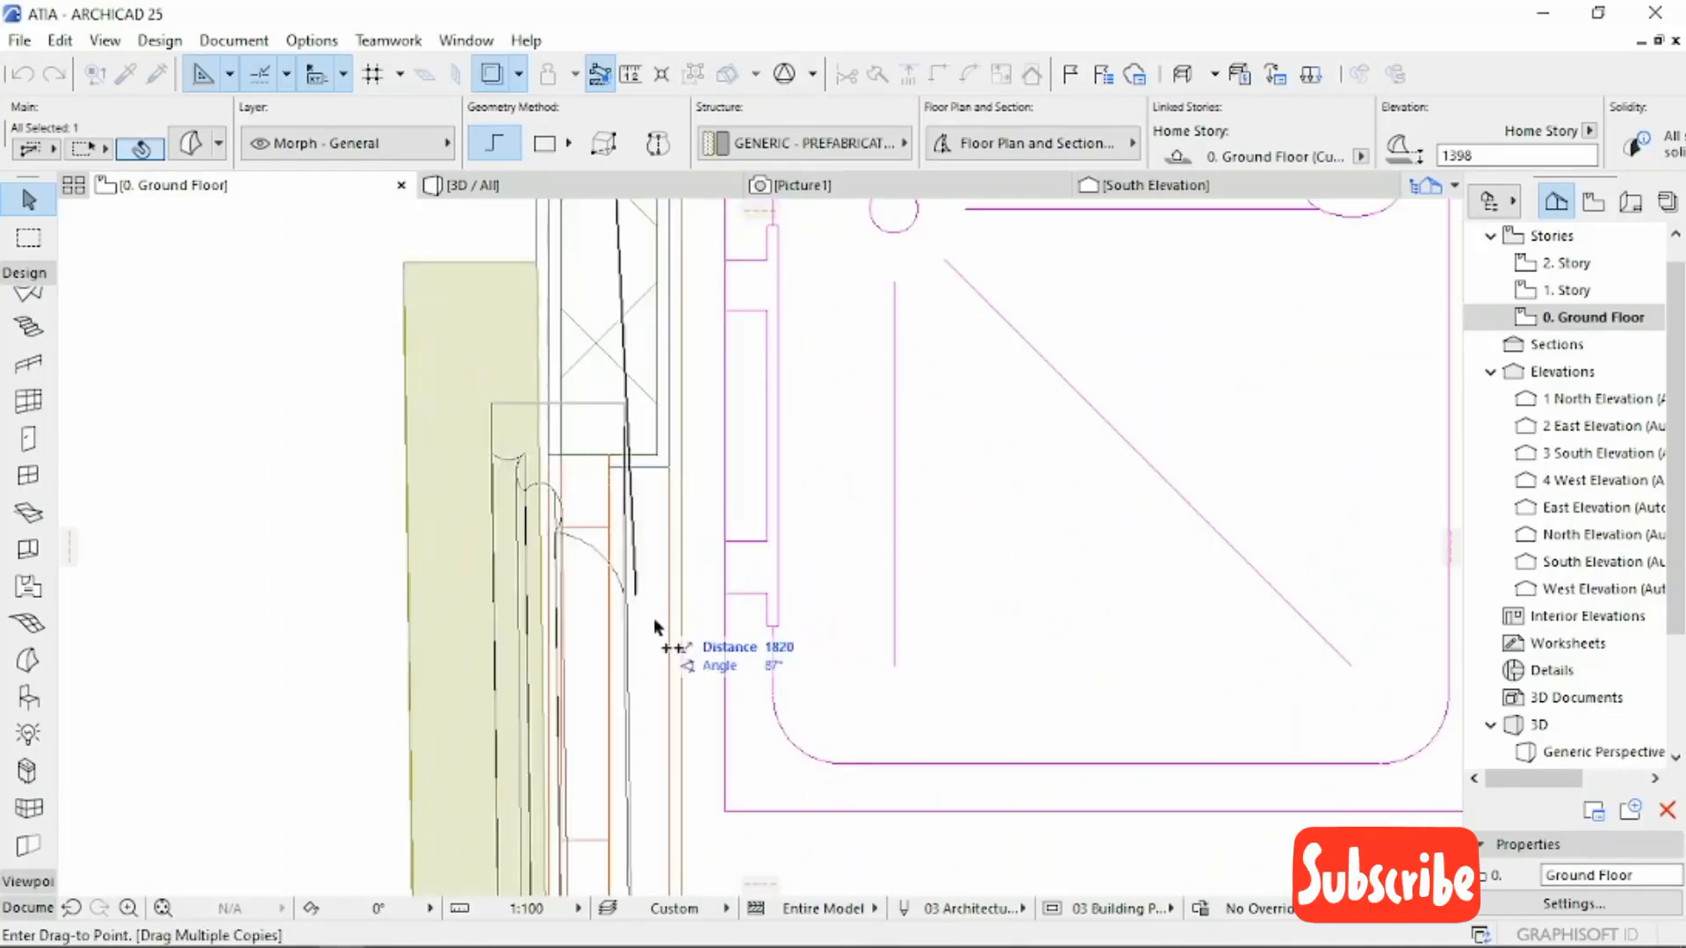
Step: Place another copy of the surround across the small toilet window beside the middle bedroom, on the building's upper exterior wall, and end the copying
scroll(654, 618, down, 4)
scroll(647, 480, down, 5)
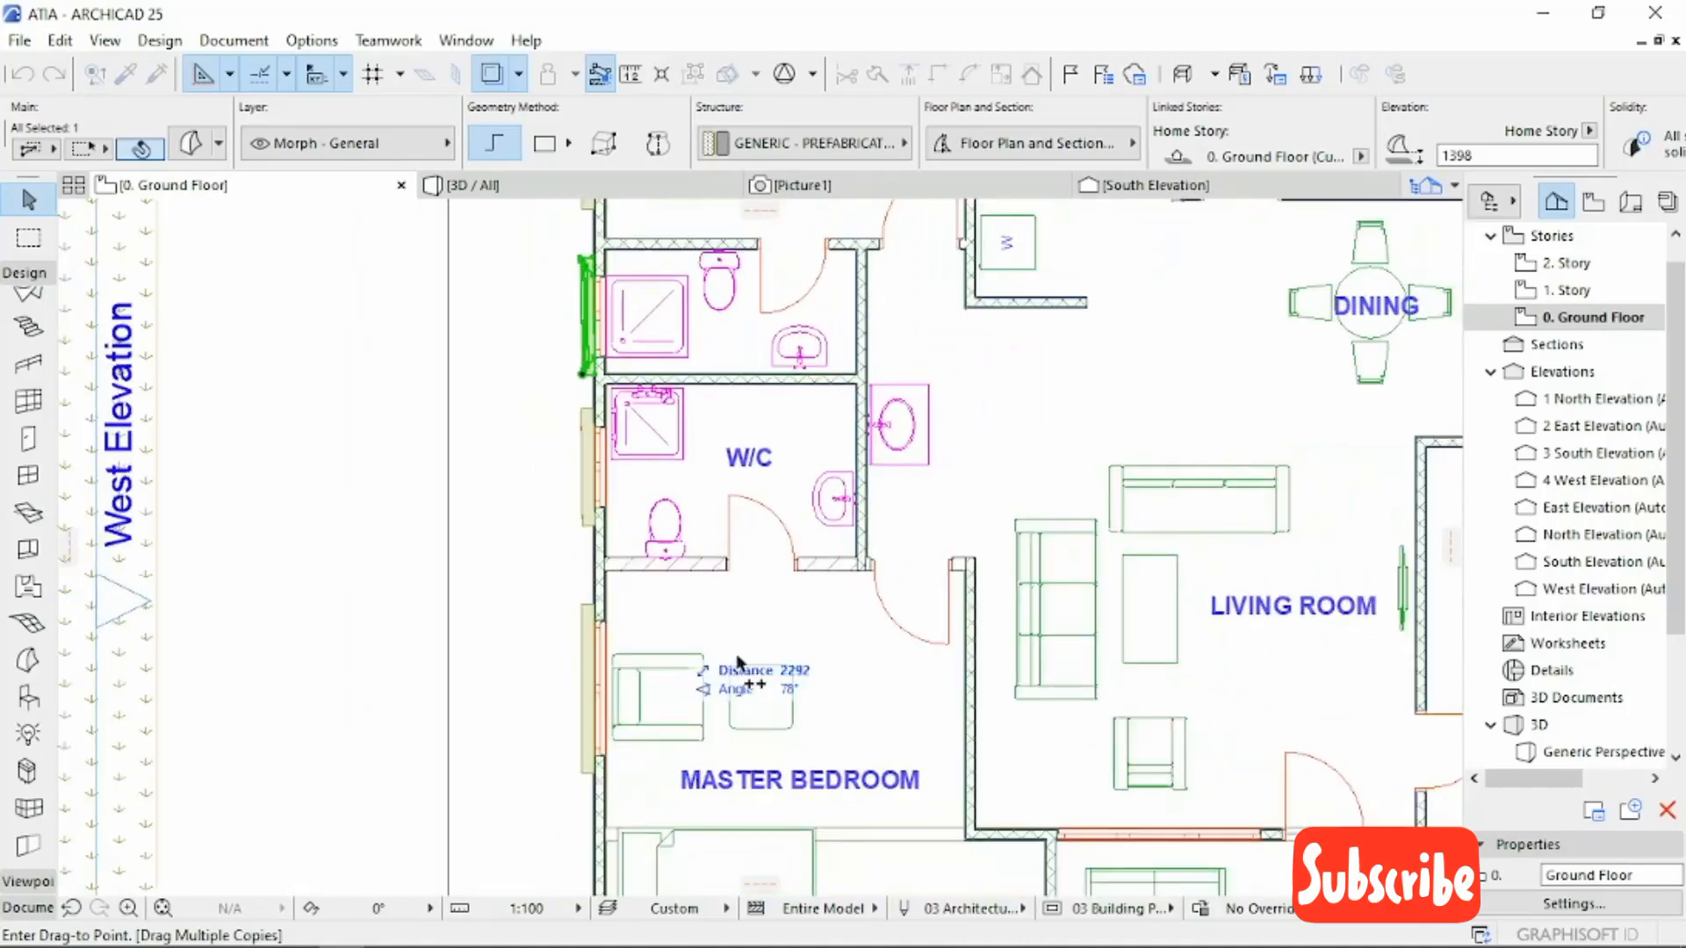
scroll(614, 692, up, 5)
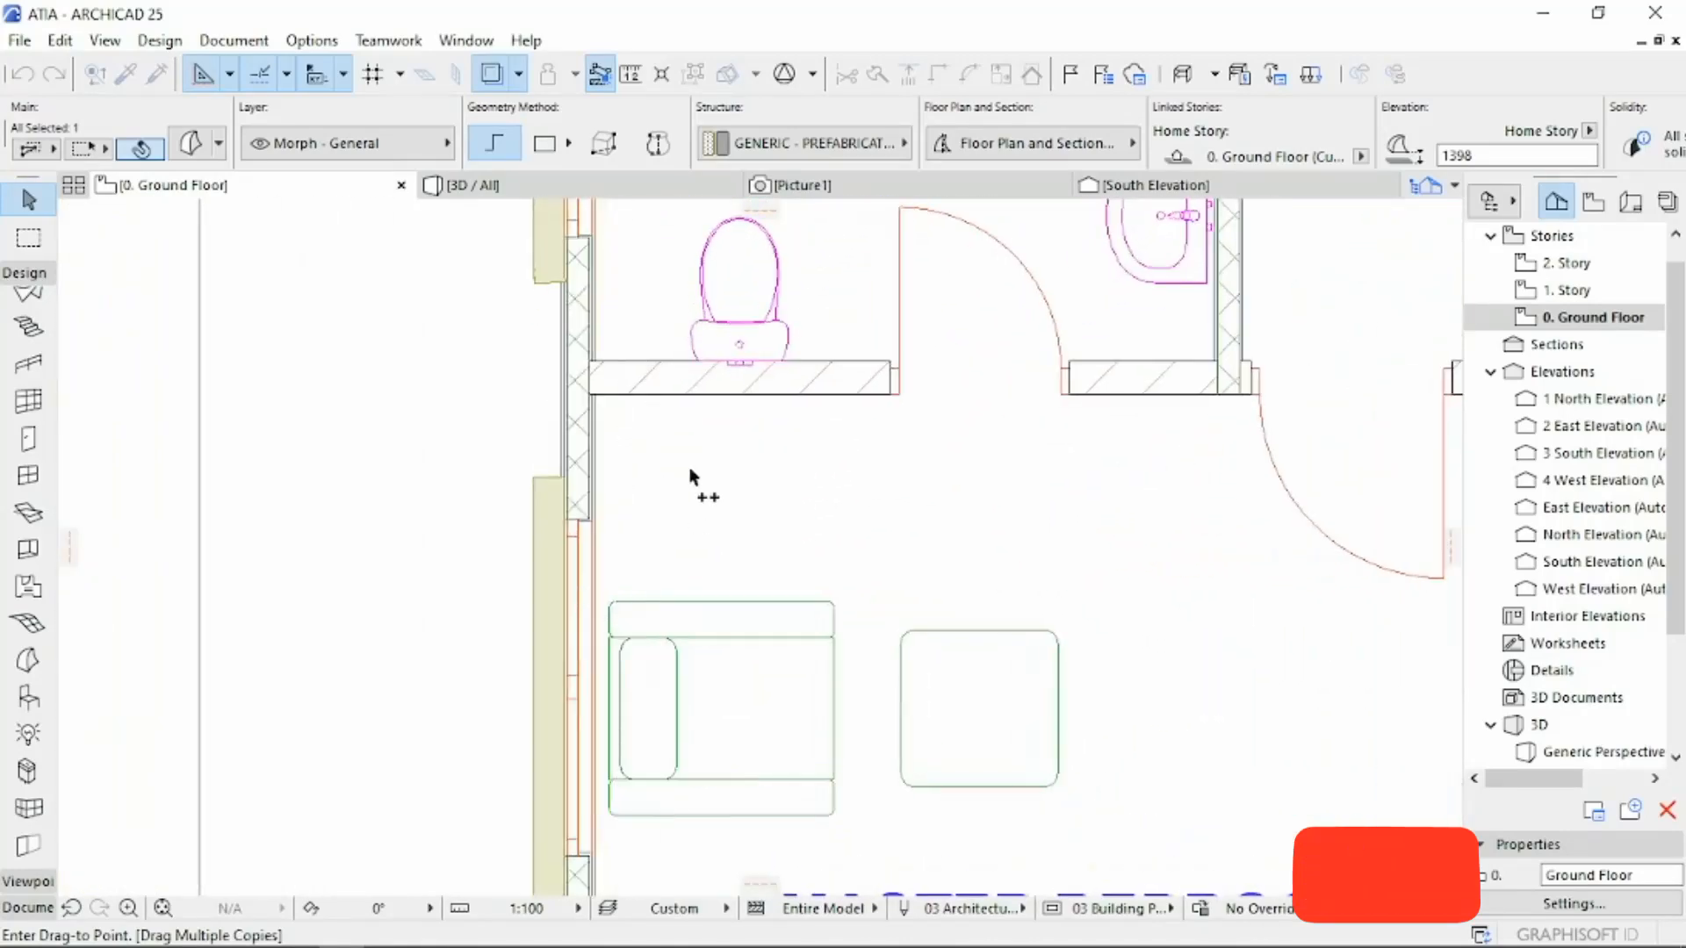
scroll(692, 512, down, 3)
middle_drag(831, 719, 693, 486)
scroll(976, 502, down, 6)
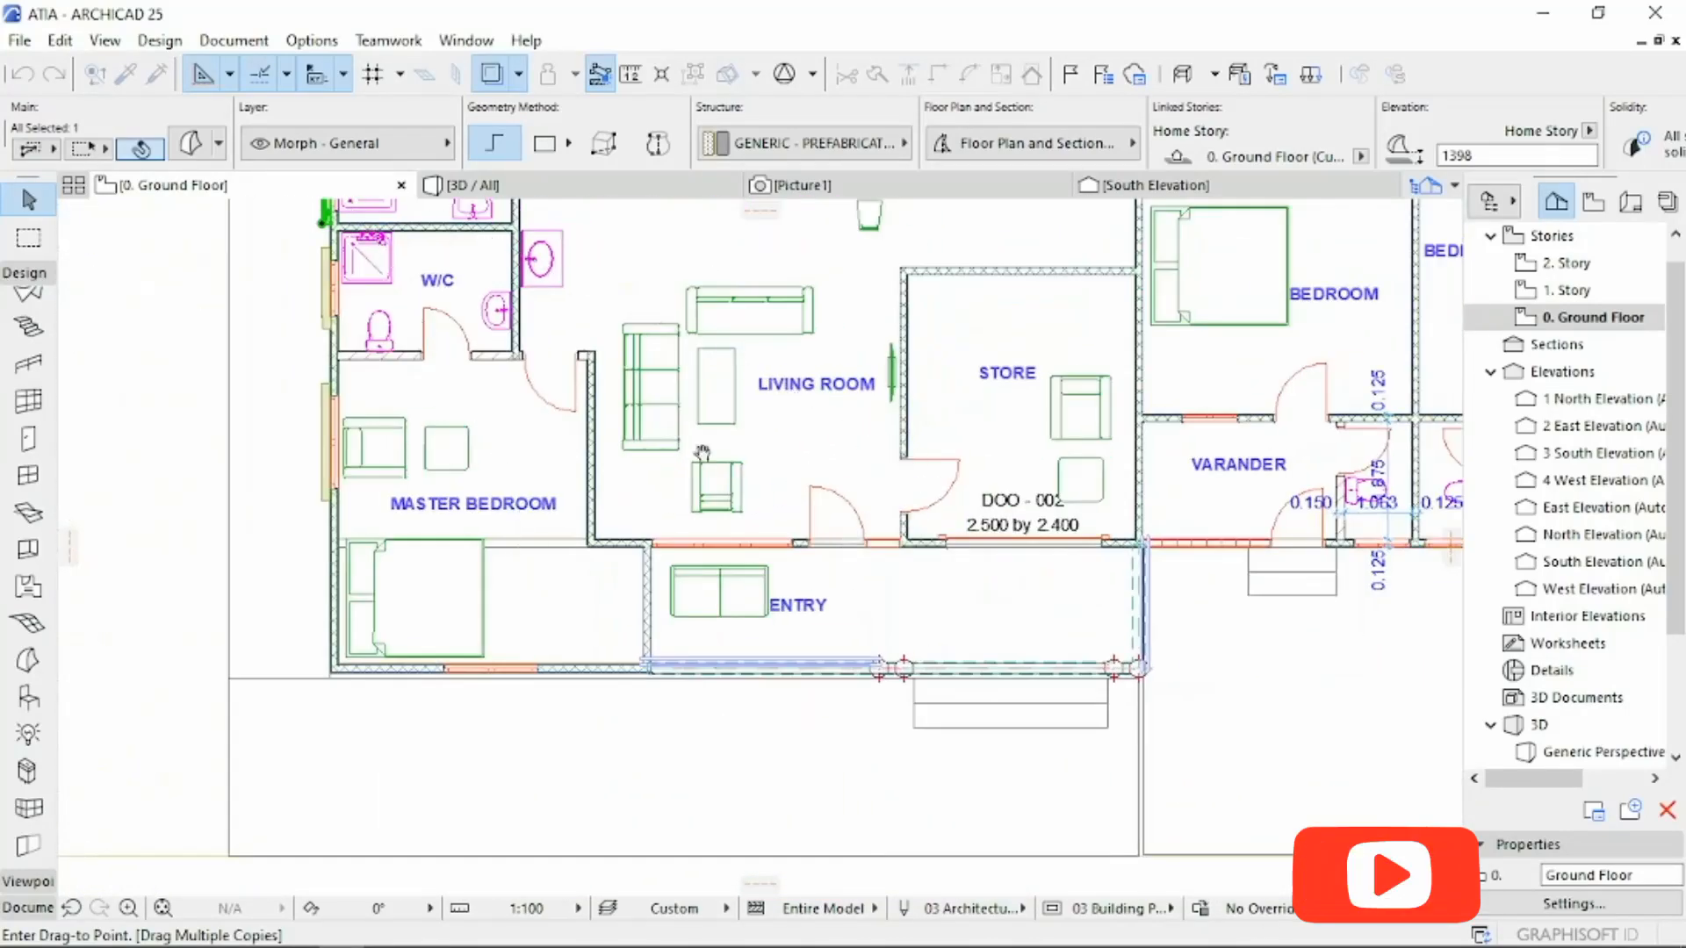
middle_drag(952, 362, 840, 502)
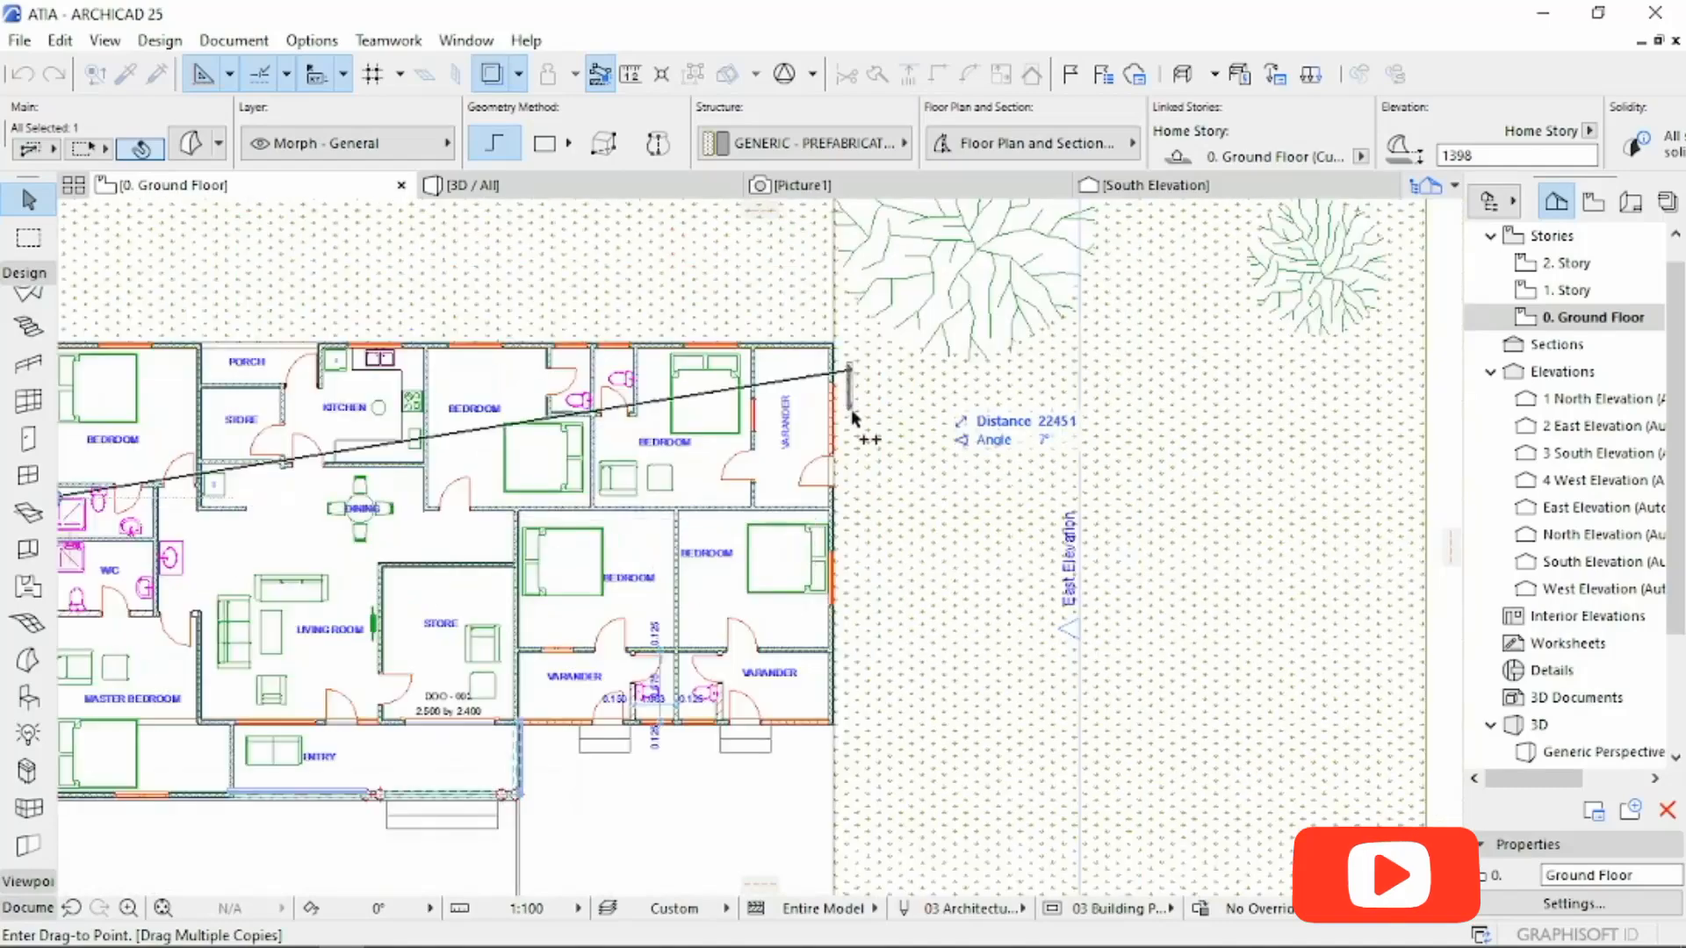
middle_drag(851, 409, 849, 476)
middle_drag(531, 498, 716, 511)
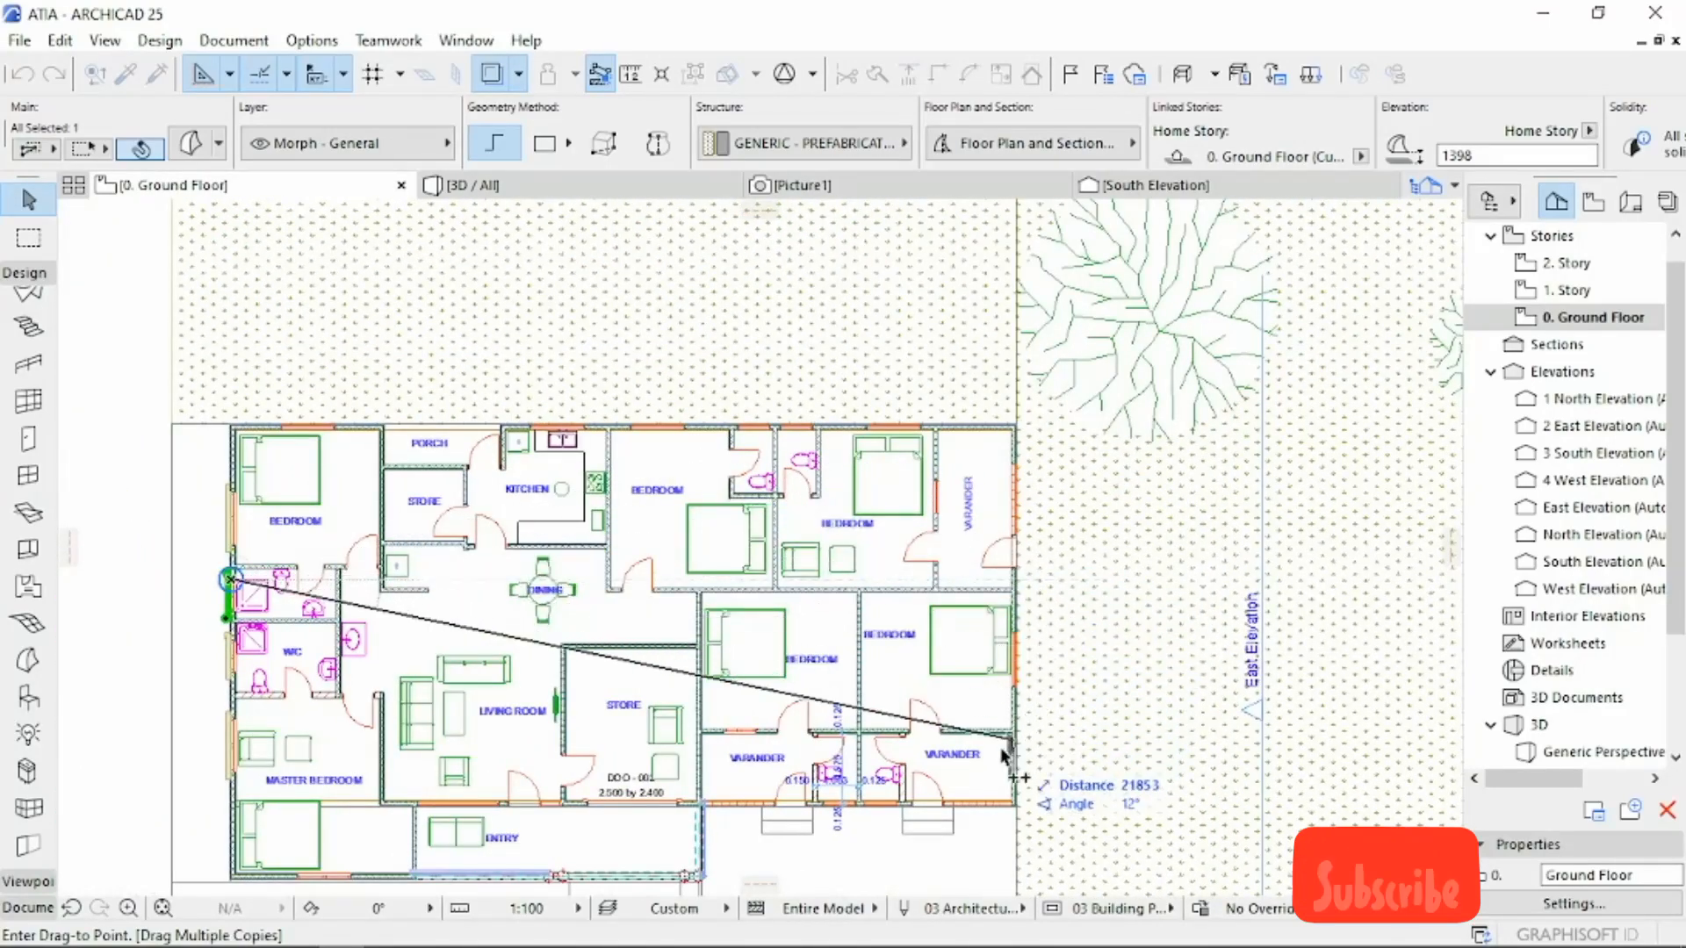
scroll(762, 412, up, 5)
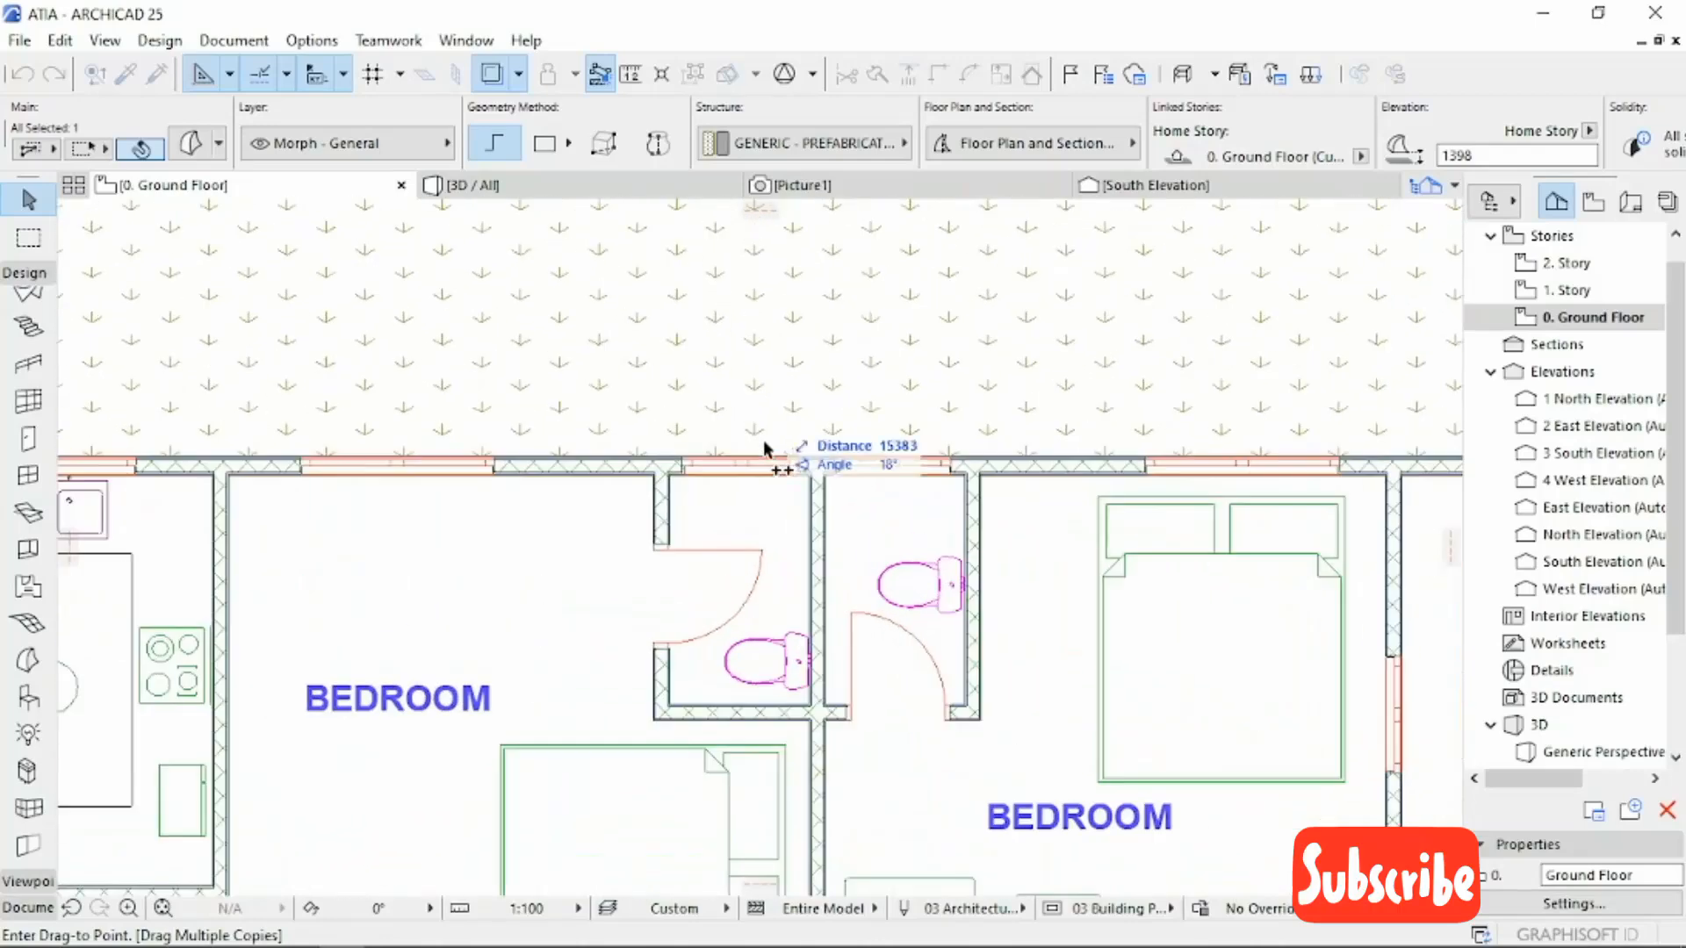
scroll(757, 430, up, 5)
scroll(790, 483, up, 3)
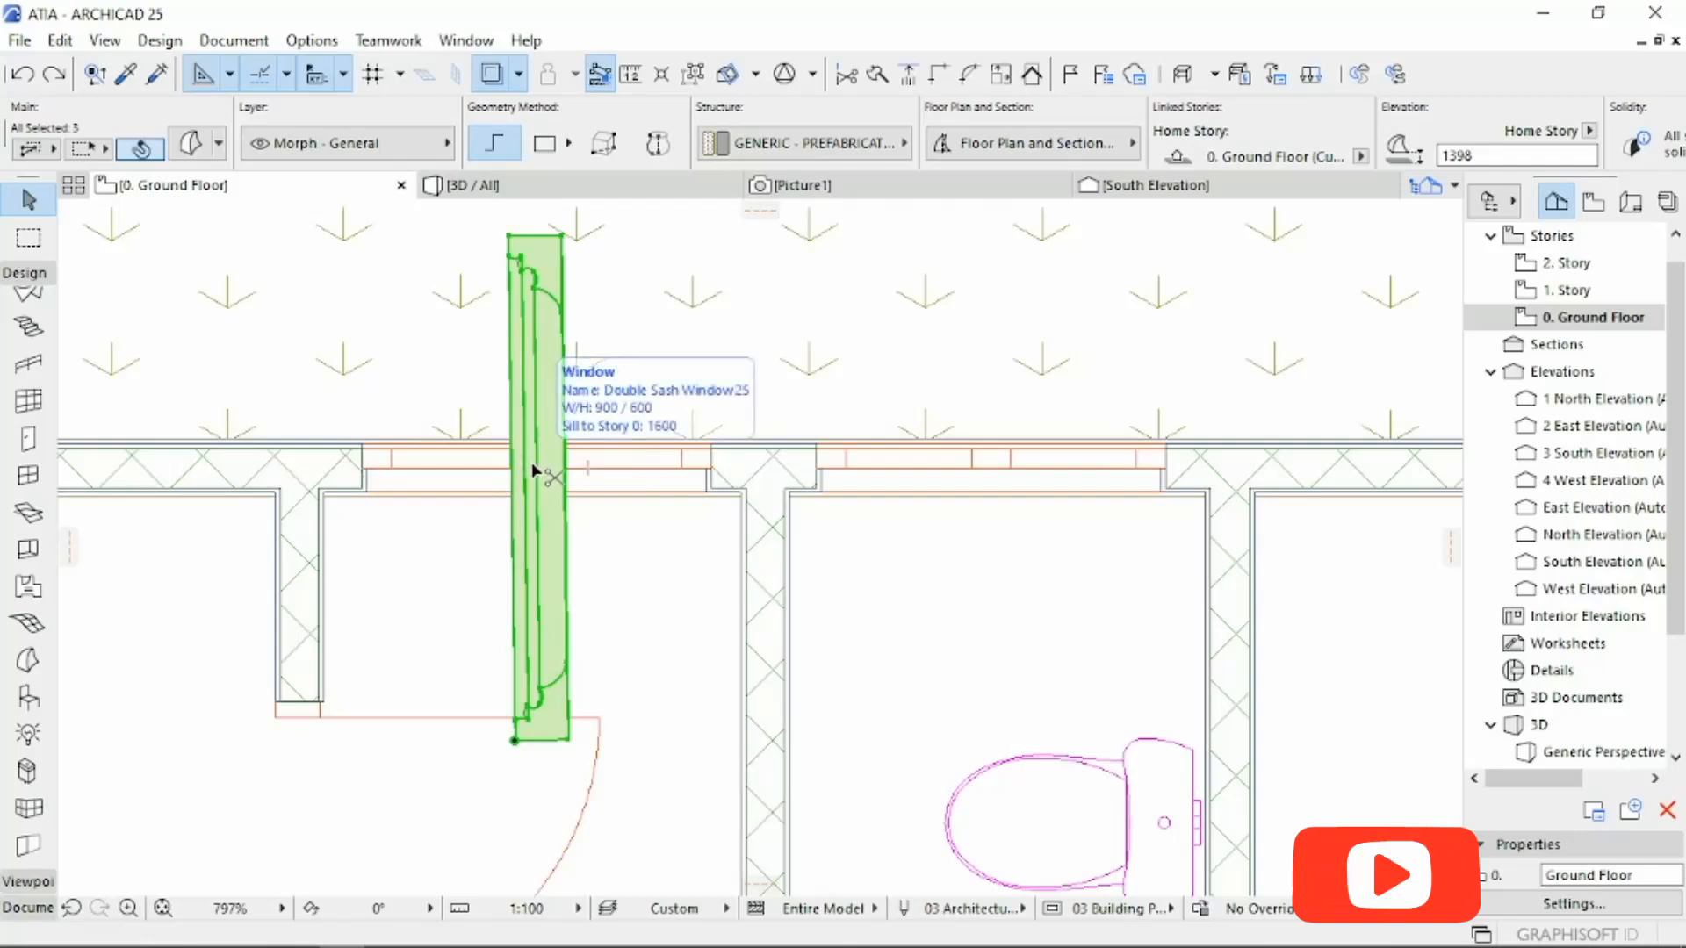
Step: Rotate the surround copy at the toilet window by -90° so it runs parallel to the wall
key(ctrl+e)
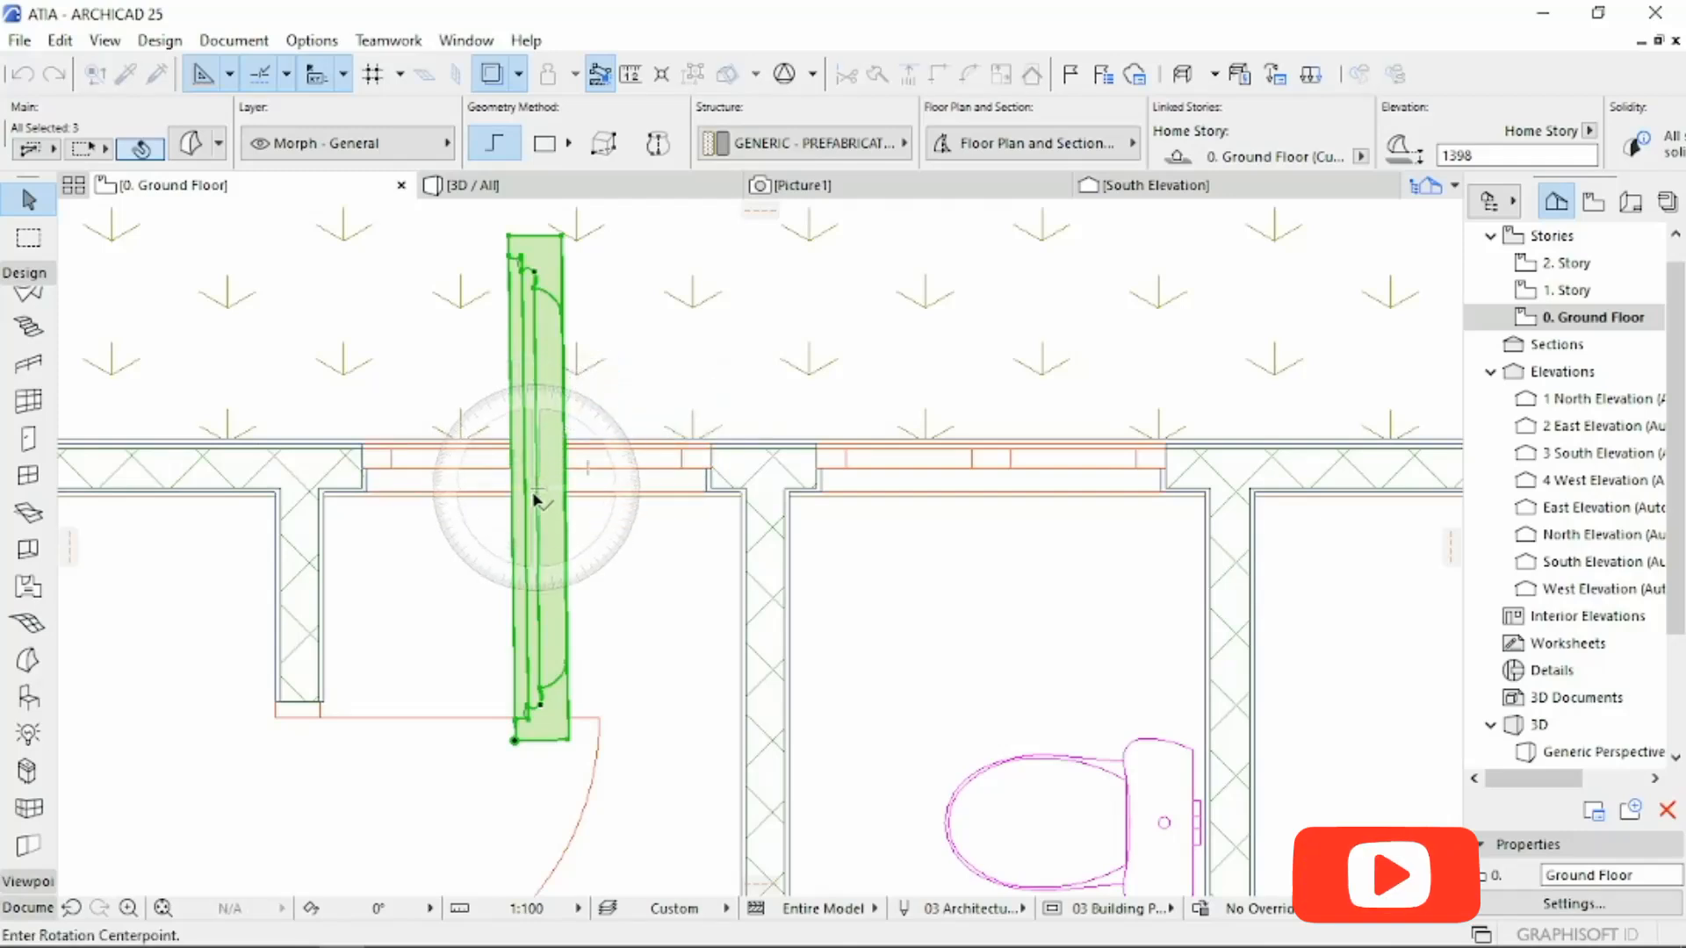
click(532, 488)
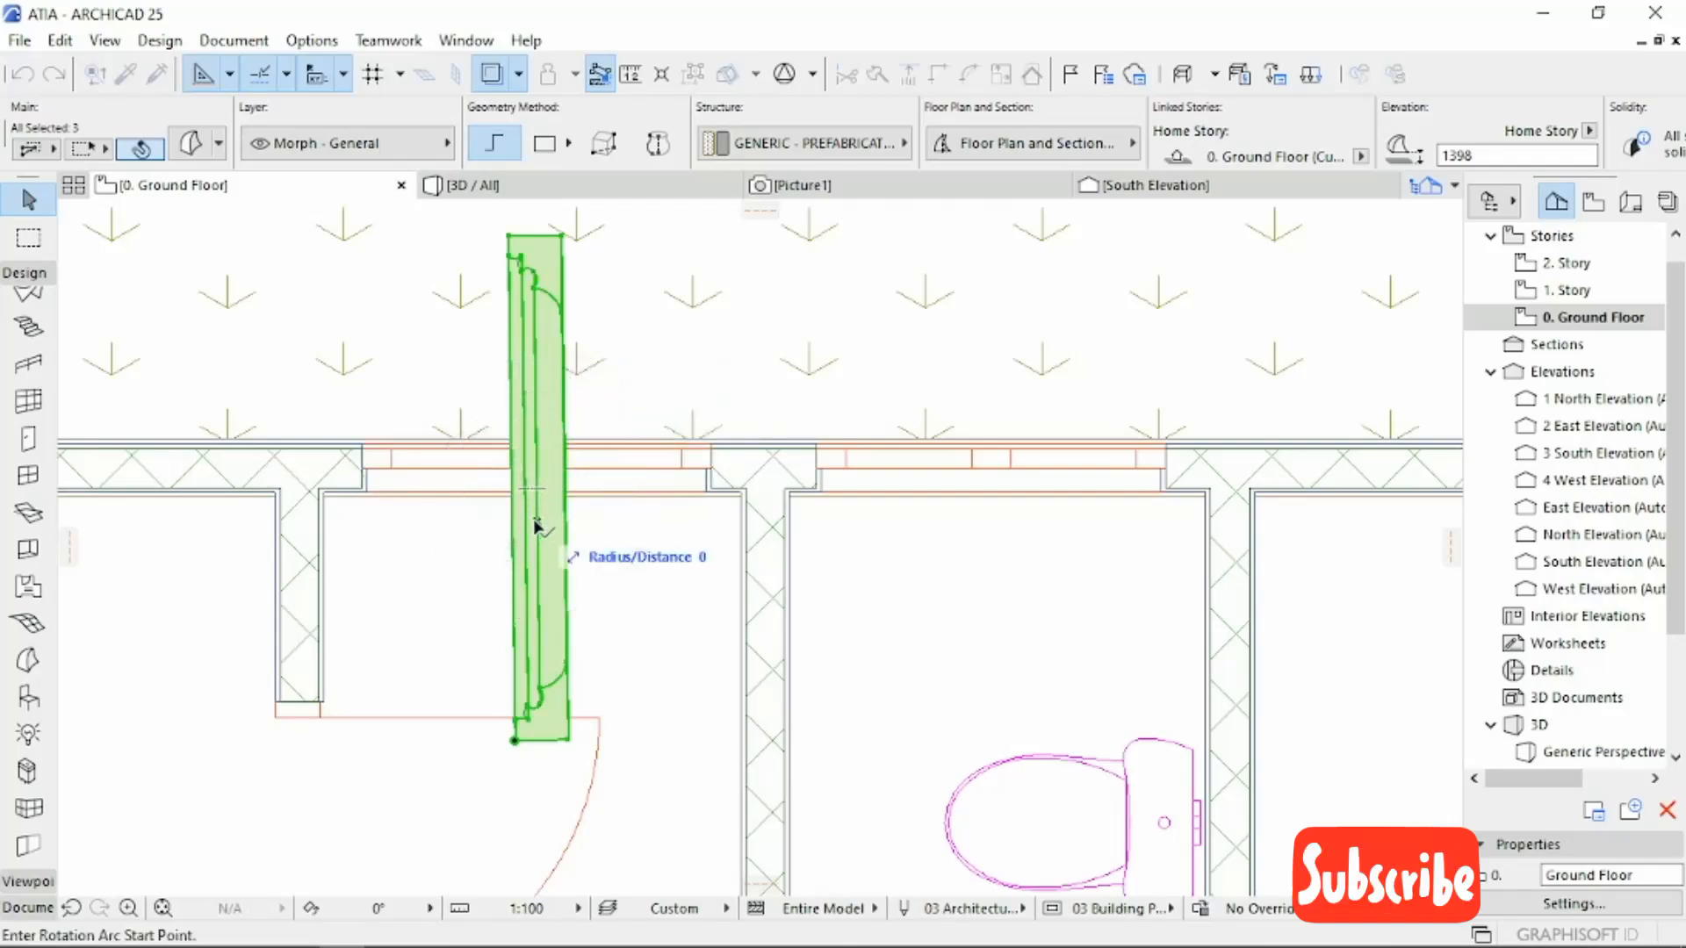
click(658, 522)
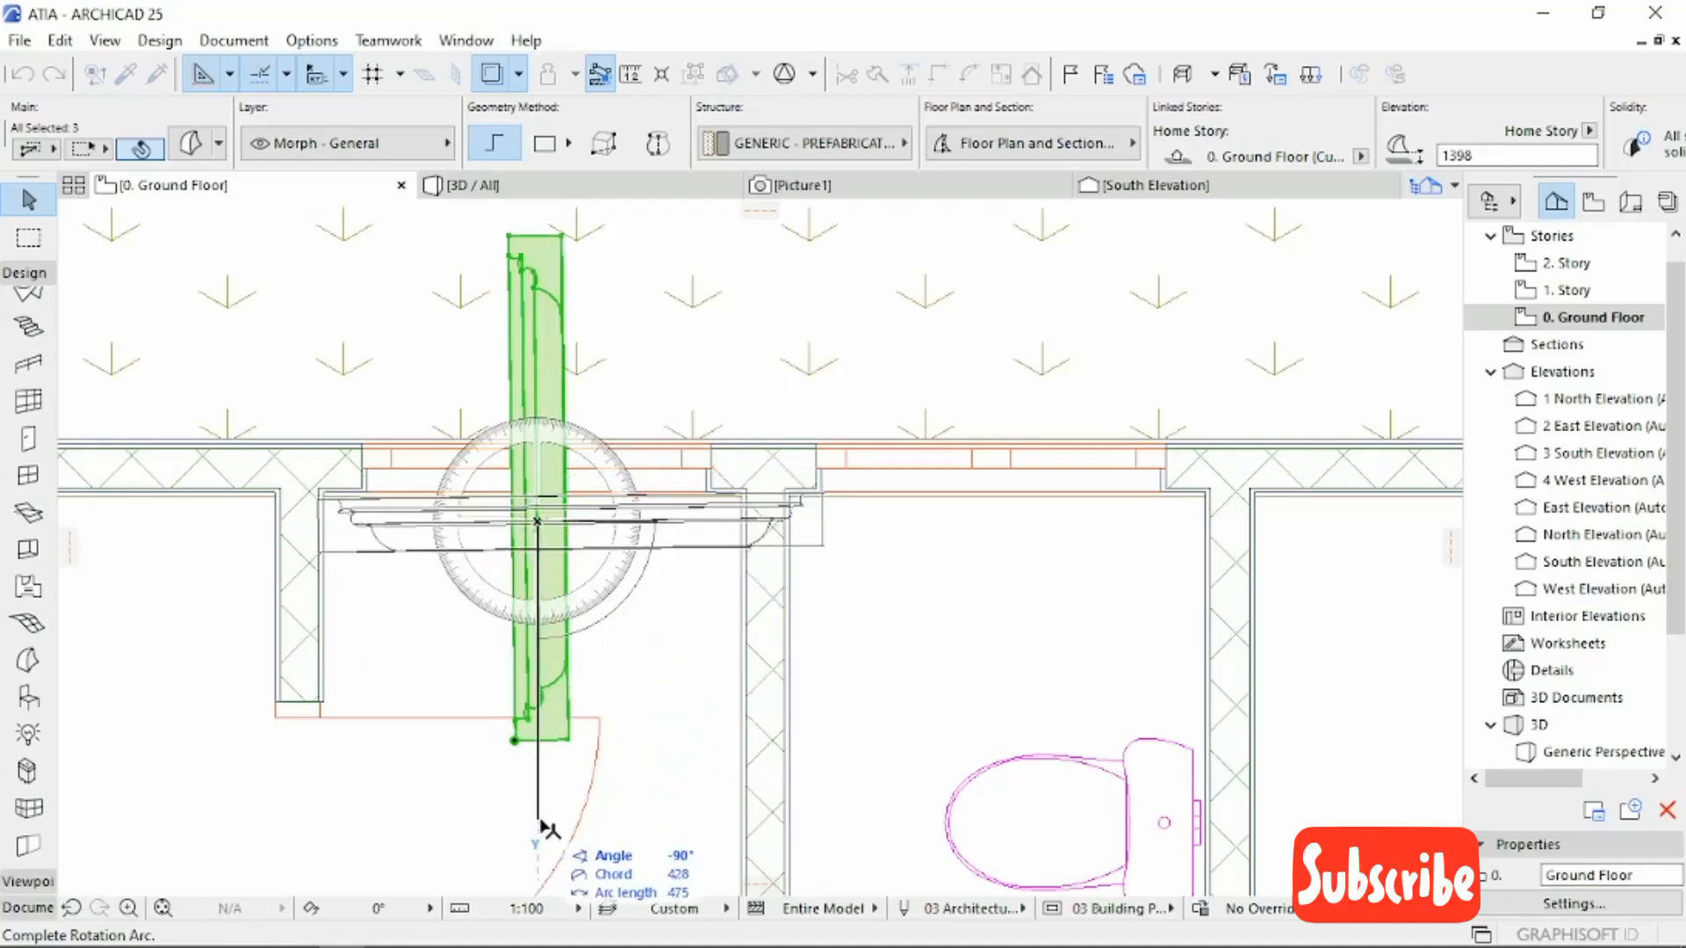
key(Escape)
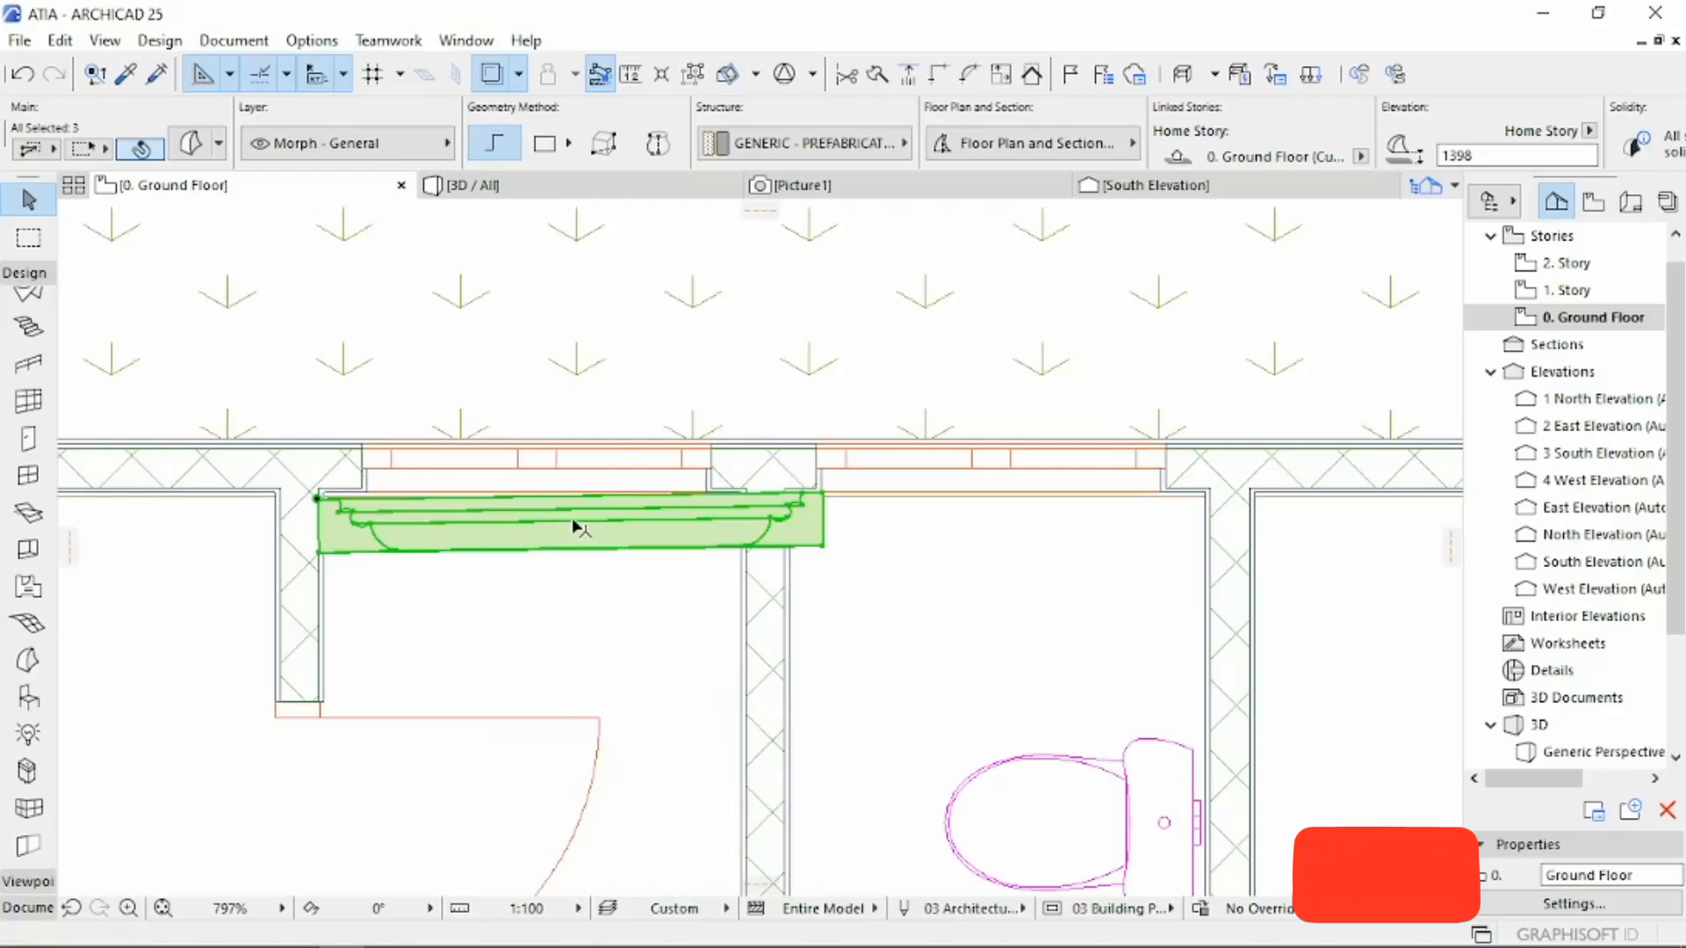
Step: Move the rotated surround about 289 outward so it sits against the exterior wall face at the toilet window
click(591, 506)
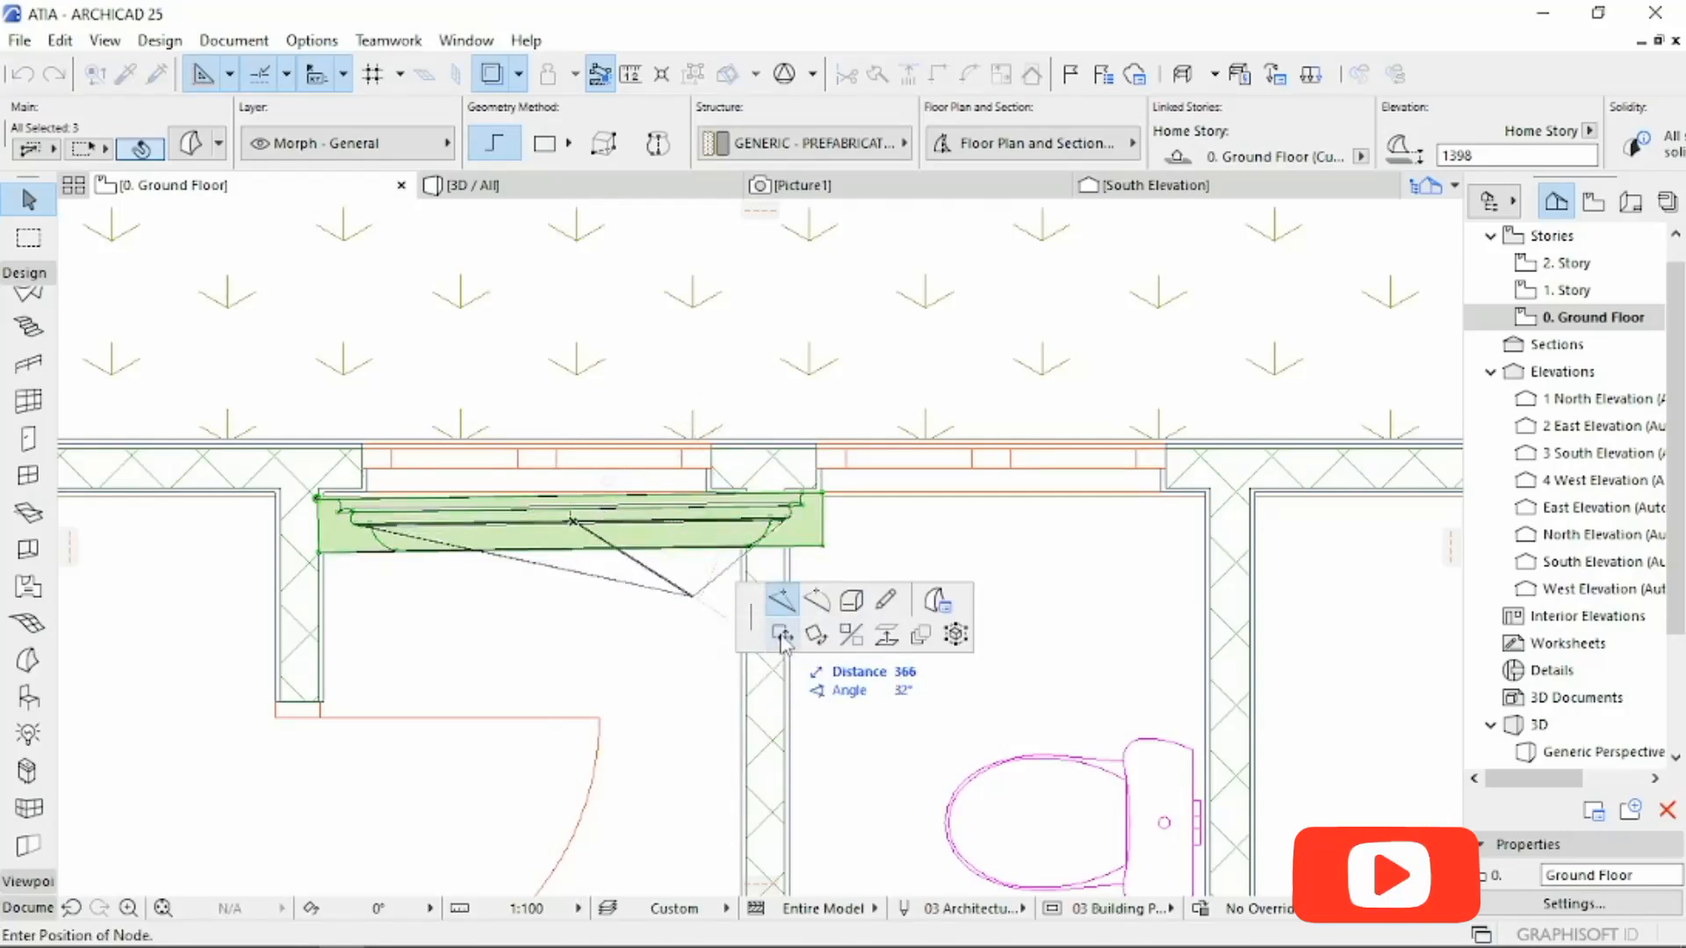
click(780, 634)
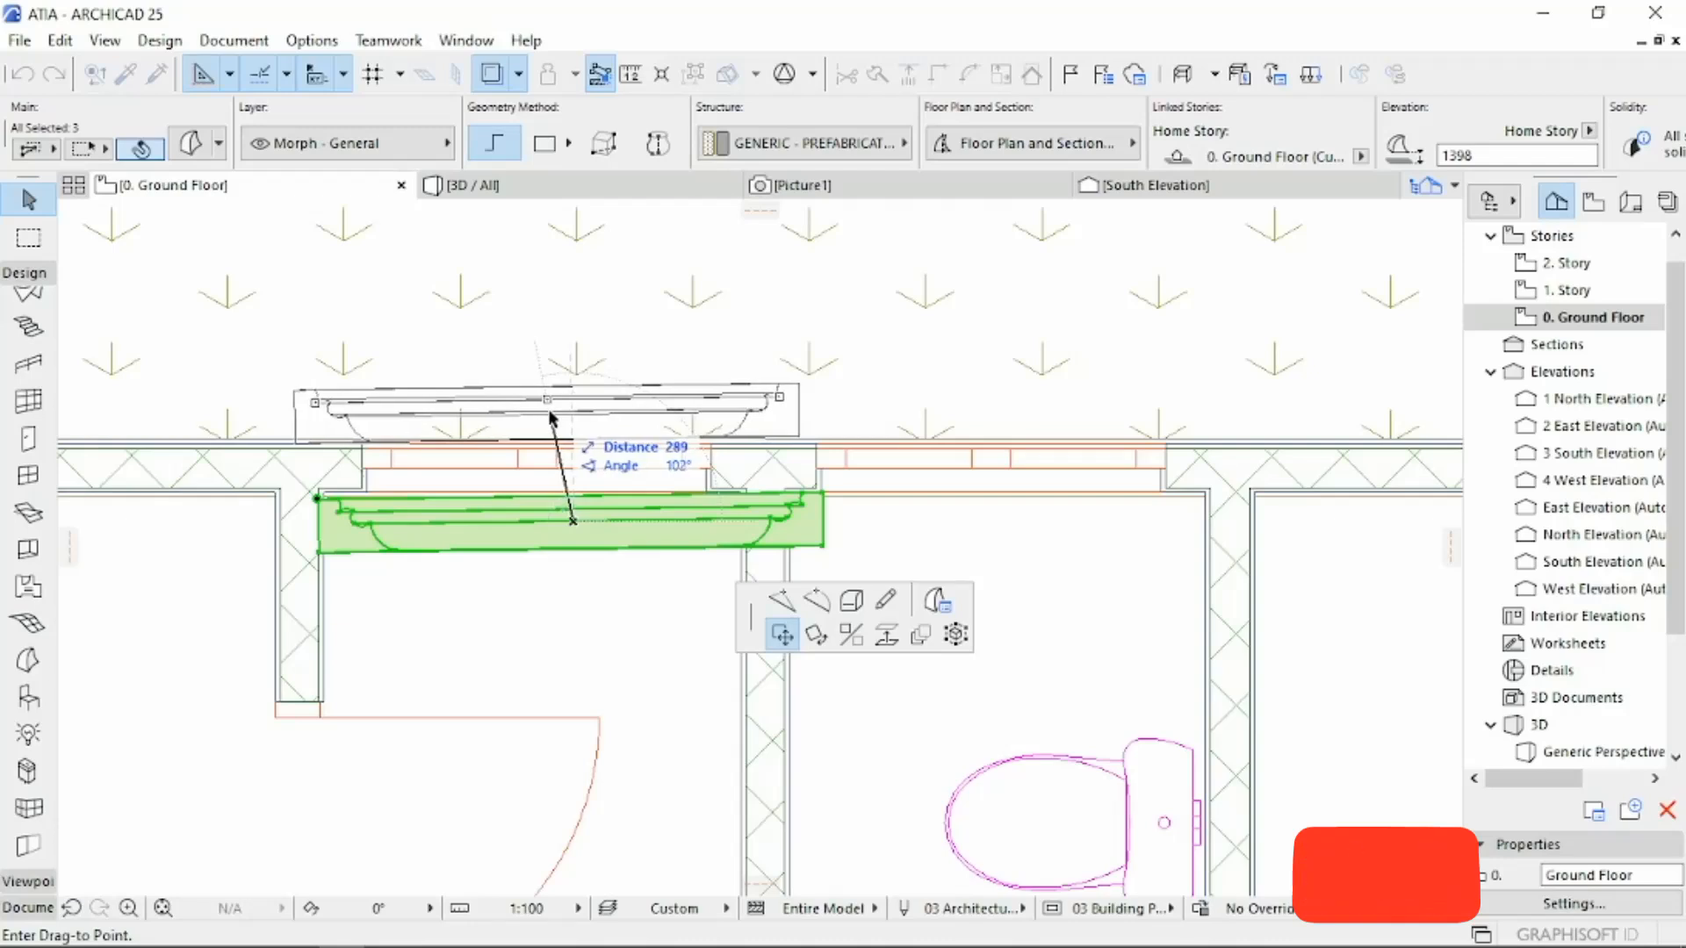
click(550, 412)
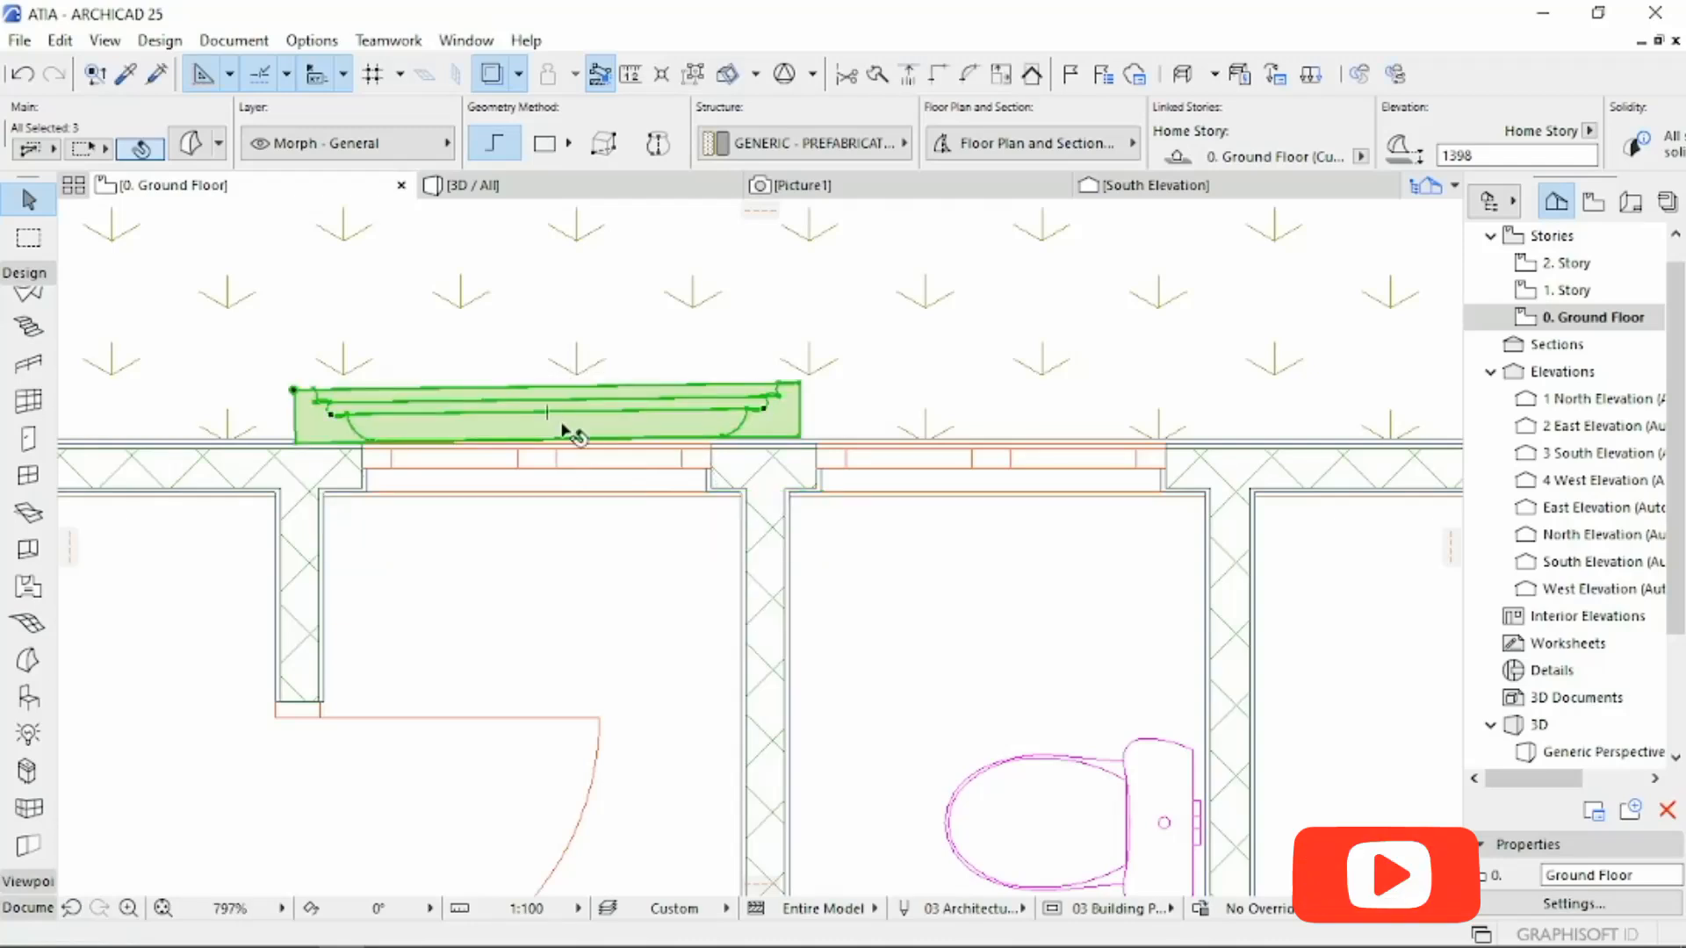